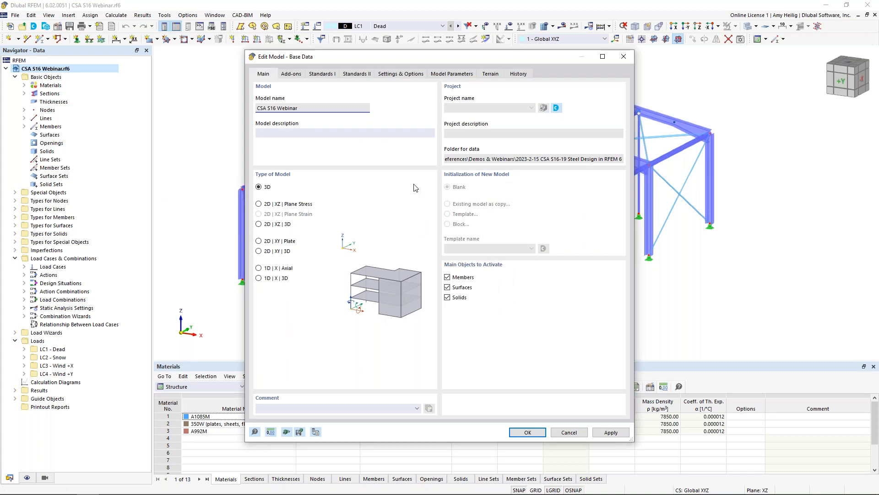
Review the model's base data, checking the available add-ons and the NBC standard group and edition options for load classification and combinations.
{"action": "left_click", "coordinate": [291, 75]}
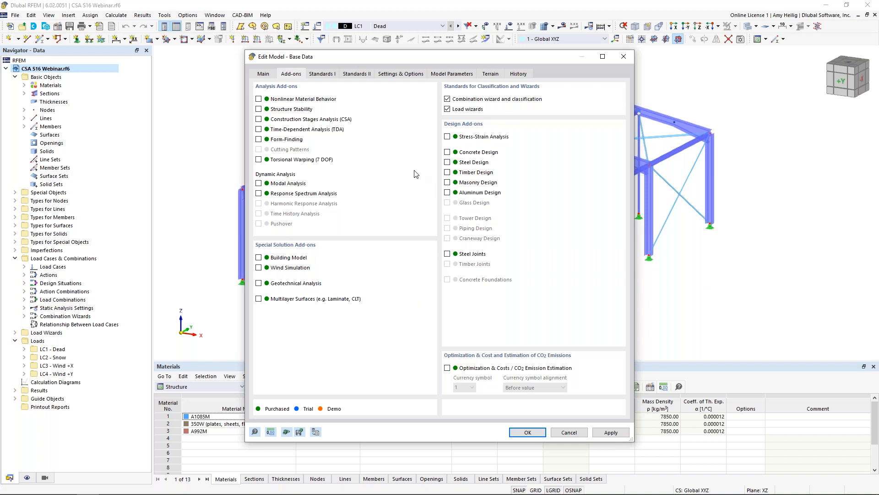
{"action": "left_click", "coordinate": [323, 77]}
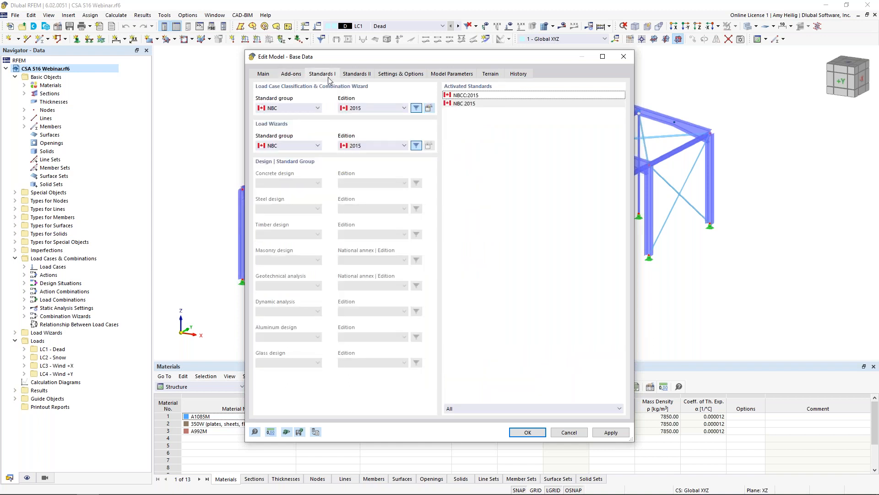
{"action": "left_click", "coordinate": [358, 109]}
{"action": "left_click", "coordinate": [372, 110]}
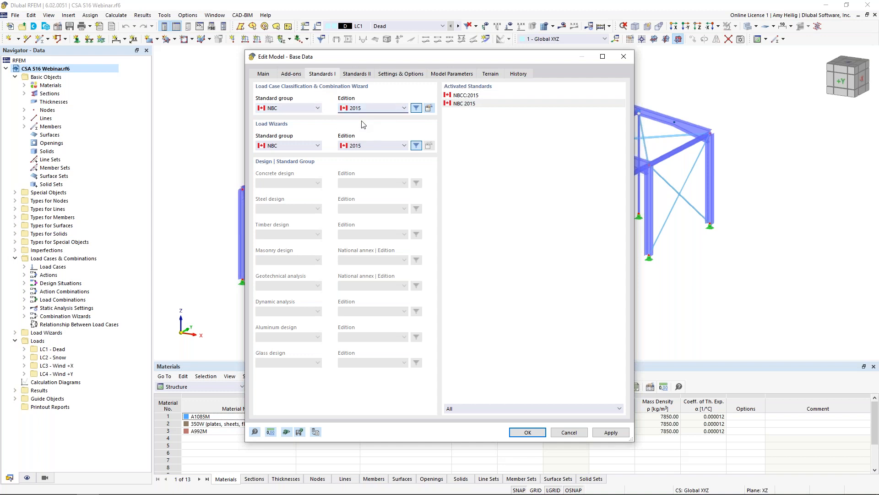
{"action": "left_click", "coordinate": [307, 109]}
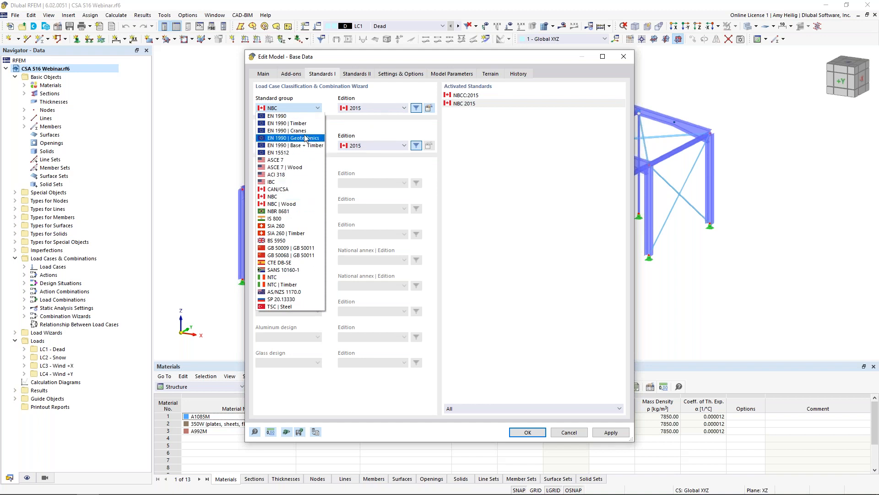
{"action": "left_click", "coordinate": [329, 103]}
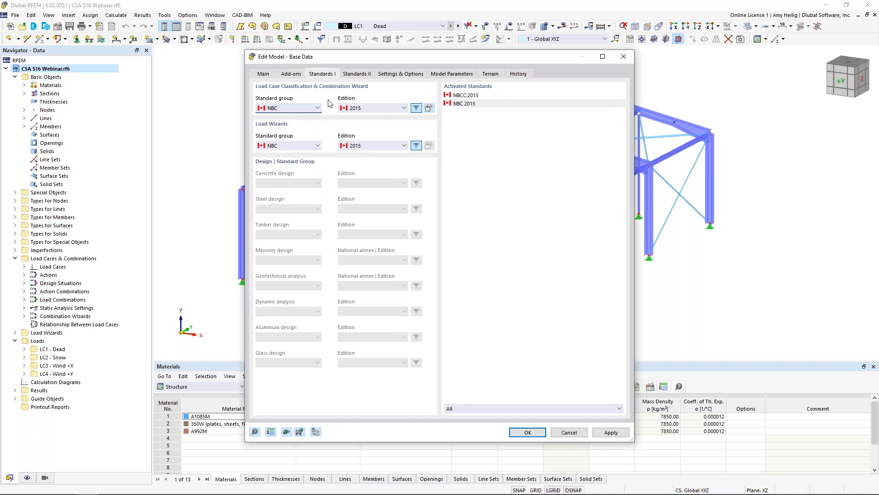
{"action": "left_click", "coordinate": [569, 432]}
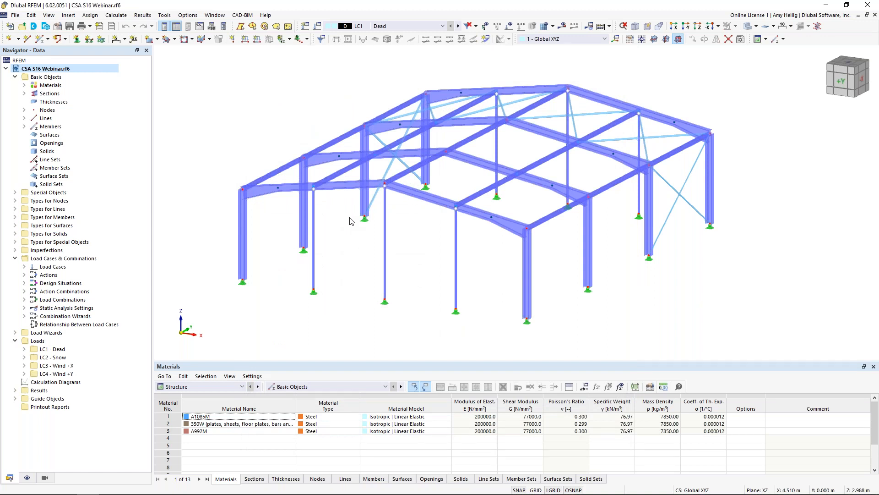
Highlight the members using the W 250x80, Sqr HSS 127x127x4.8, L 51x38x3.2 and Sqr HSS 51x51x3.2 sections one after another.
{"action": "left_click", "coordinate": [24, 94]}
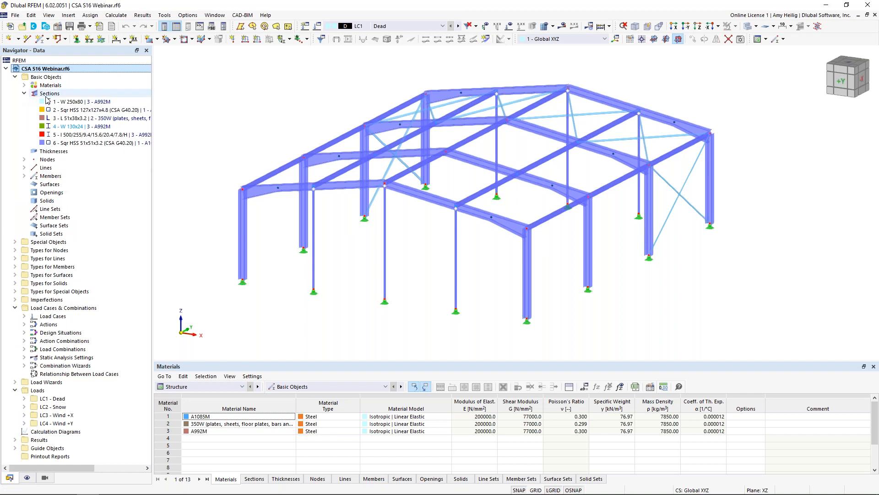
{"action": "left_click", "coordinate": [76, 102]}
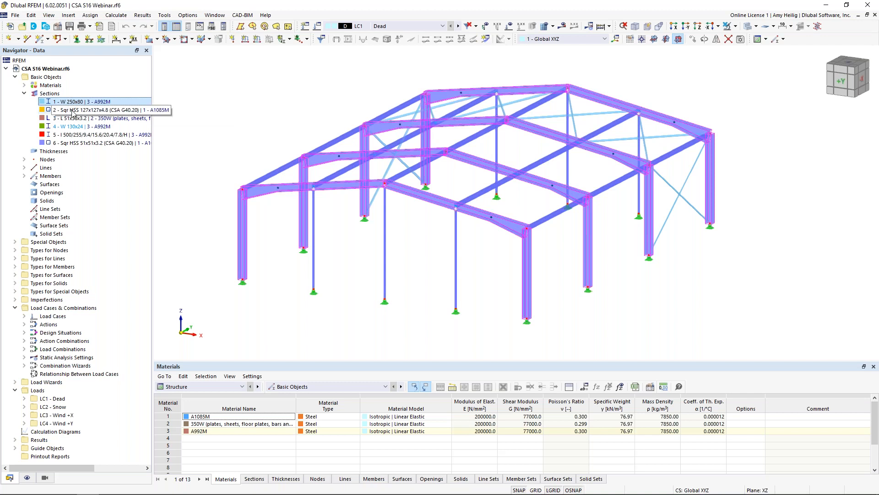
{"action": "left_click", "coordinate": [73, 110]}
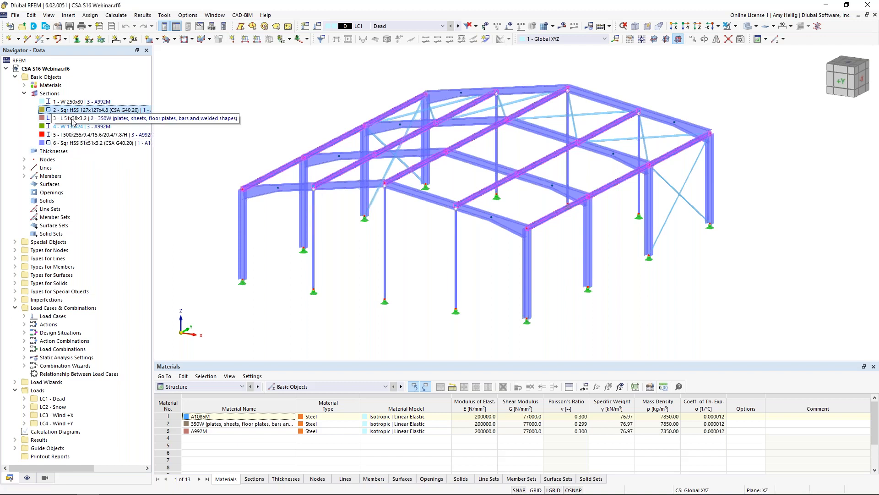
{"action": "left_click", "coordinate": [73, 119]}
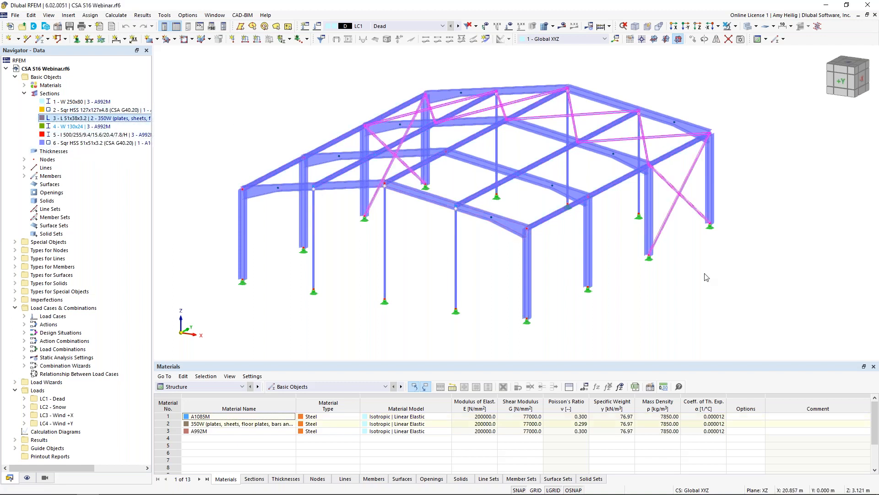
{"action": "left_click", "coordinate": [103, 145]}
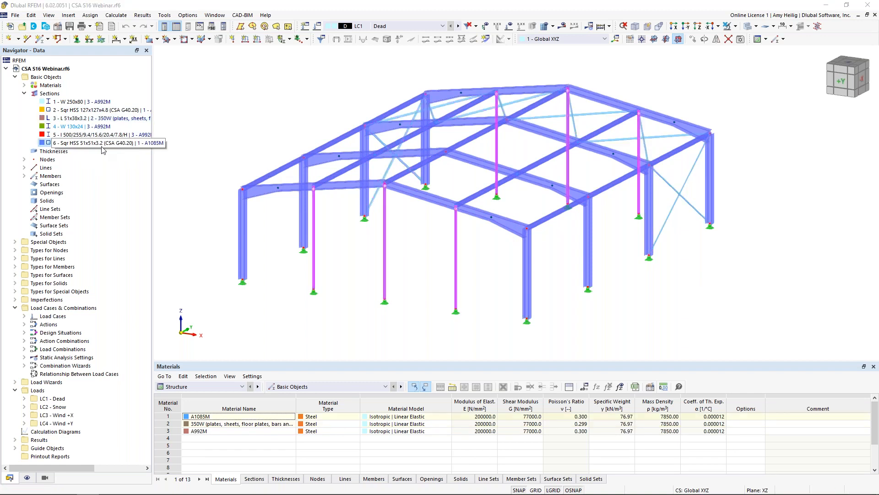
{"action": "left_click", "coordinate": [494, 280]}
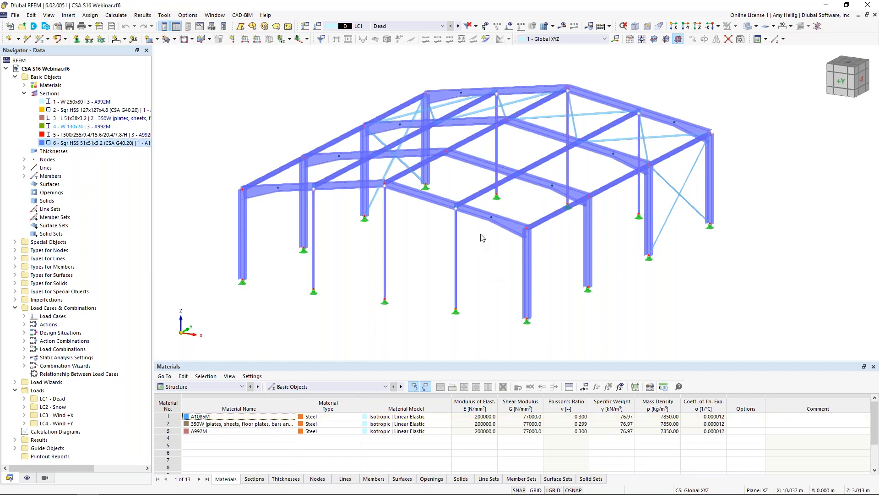
Examine the section distribution options and the start and end sections of the tapered roof beam in the front frame.
{"action": "double_click", "coordinate": [510, 228]}
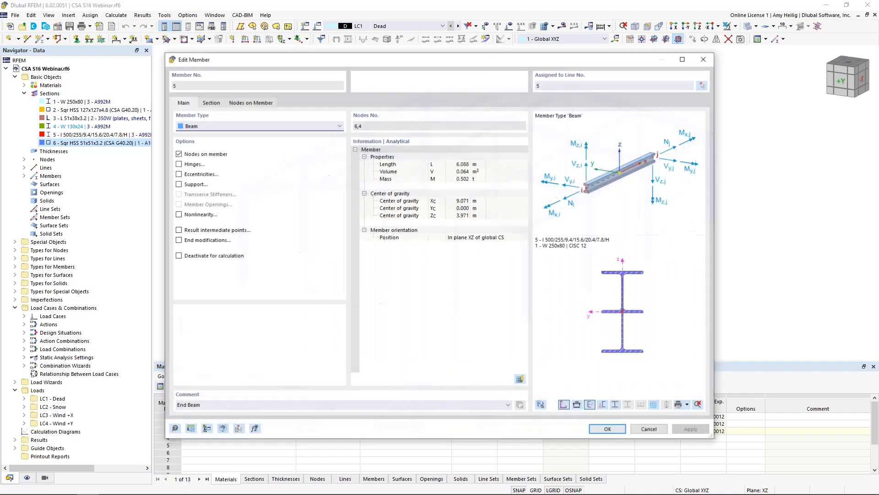
{"action": "left_click", "coordinate": [219, 105]}
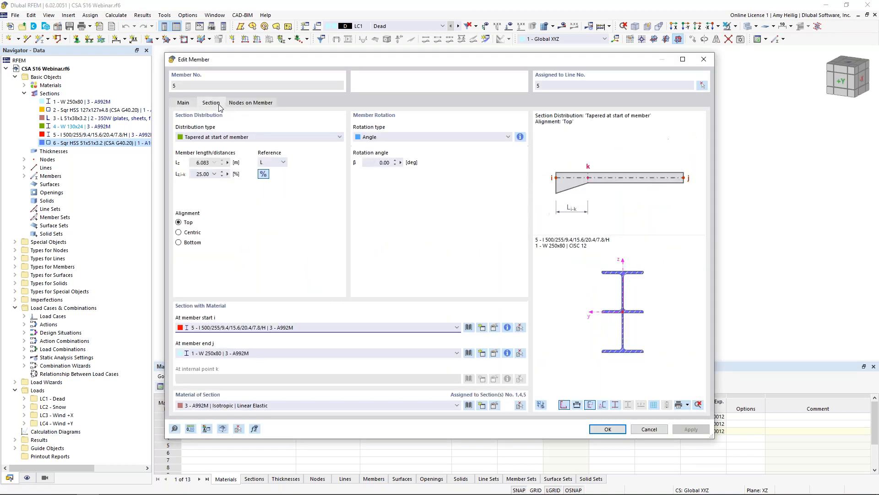
{"action": "left_click", "coordinate": [217, 139]}
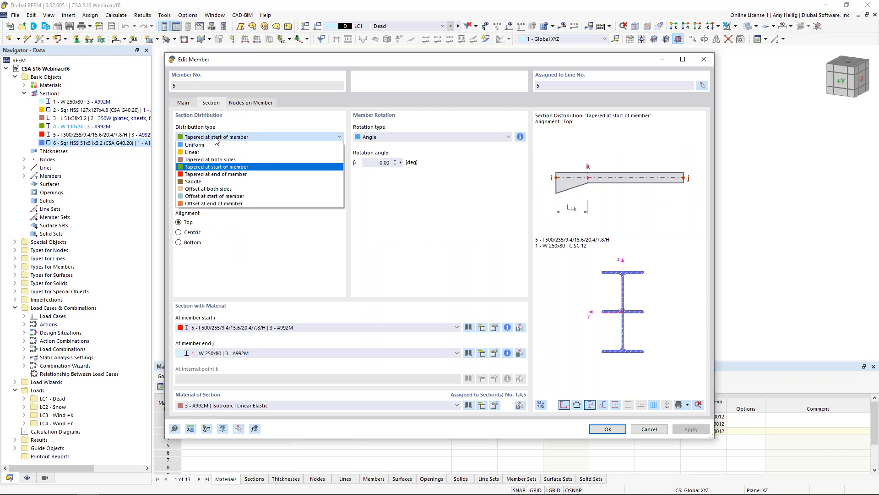
{"action": "left_click", "coordinate": [259, 246]}
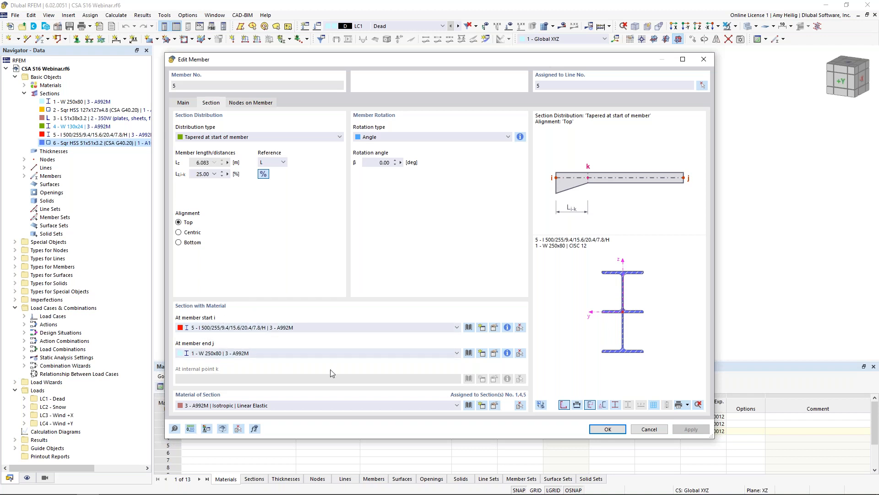
{"action": "left_click", "coordinate": [642, 432]}
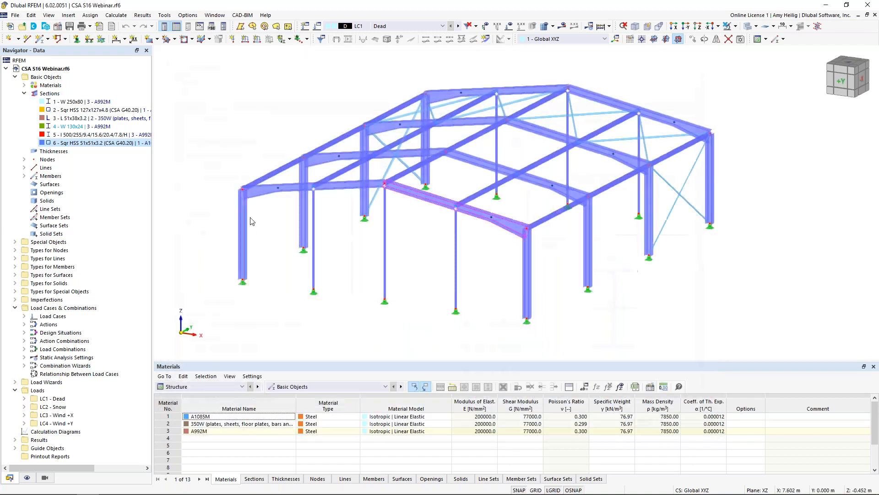
Highlight the members assigned to the A1085M, 350W and A992M materials one after another, and collapse the material and section lists.
{"action": "left_click", "coordinate": [24, 85]}
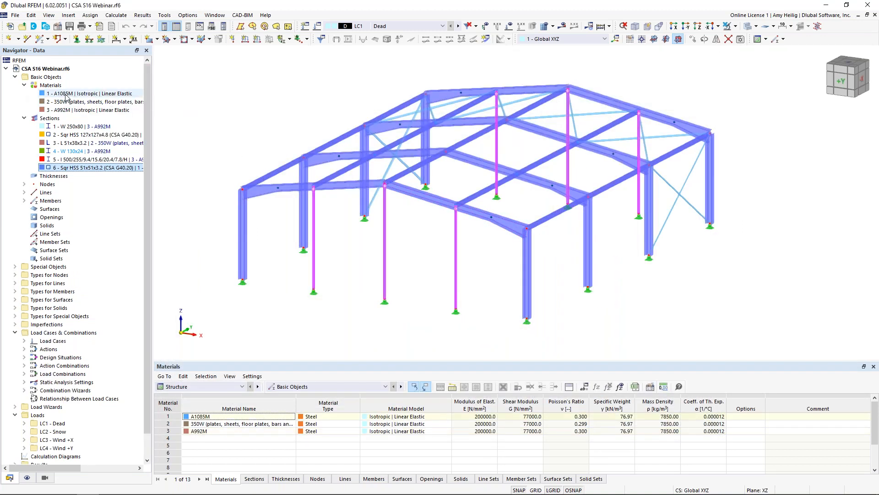
{"action": "left_click", "coordinate": [66, 94]}
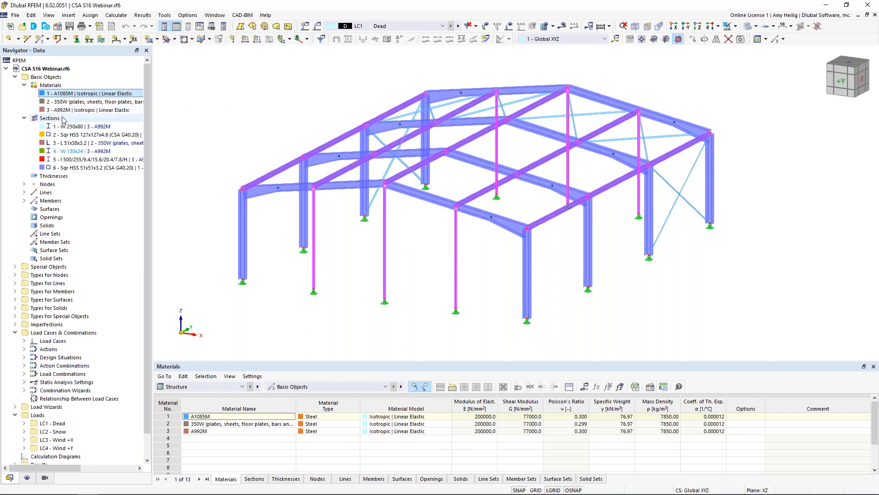
{"action": "left_click", "coordinate": [60, 103]}
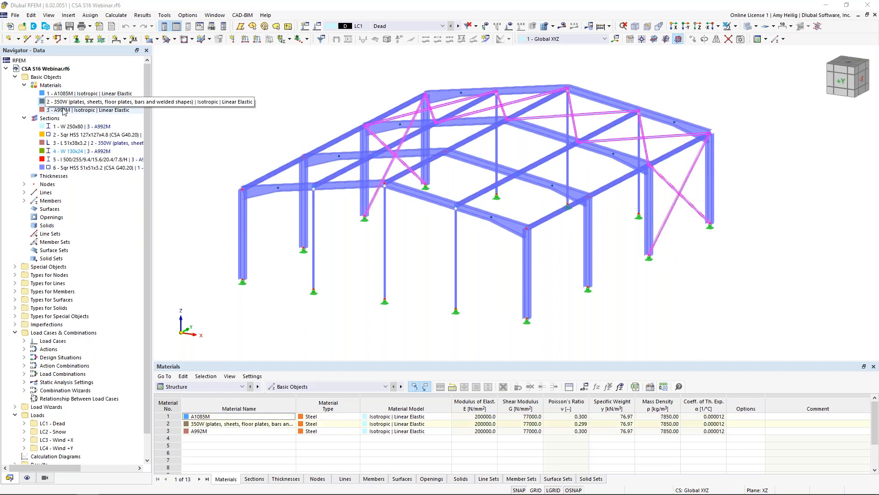
{"action": "left_click", "coordinate": [64, 111]}
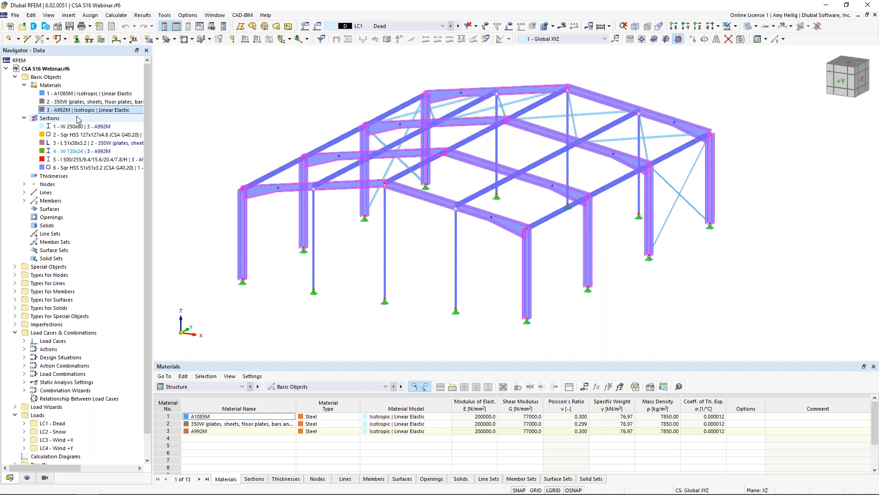
{"action": "left_click", "coordinate": [24, 85]}
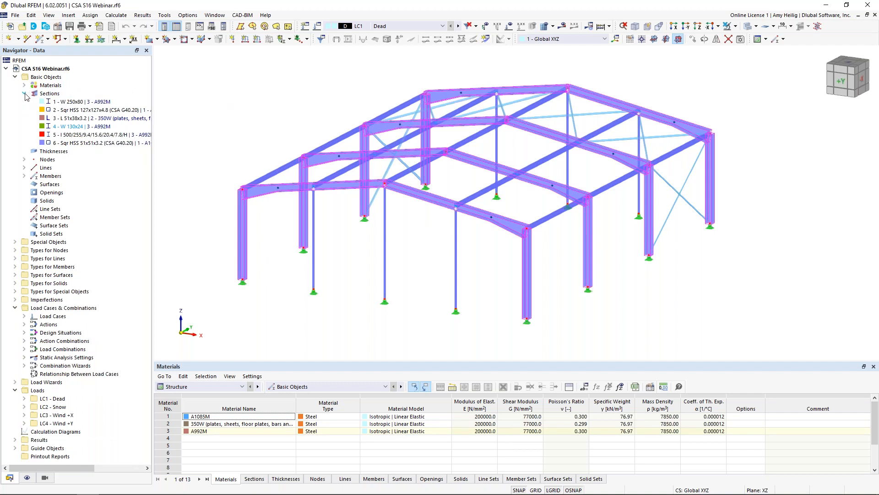
{"action": "left_click", "coordinate": [25, 93]}
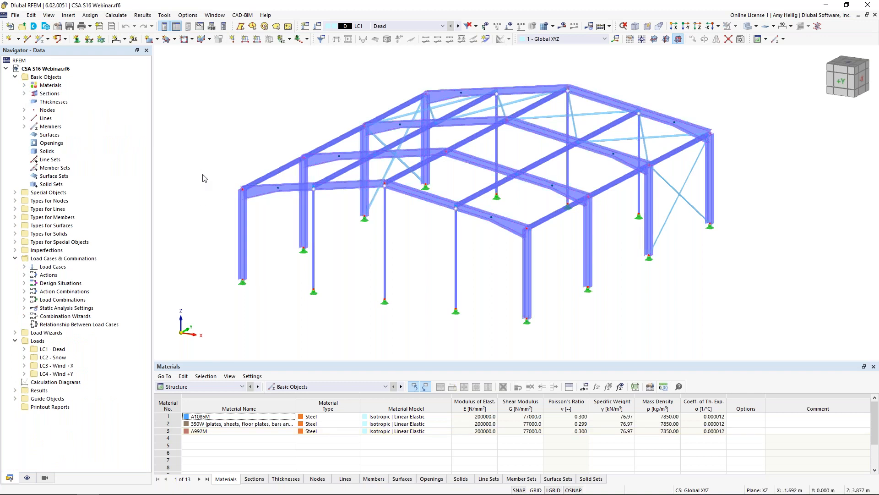
Color the rendered members by their member type.
{"action": "left_click", "coordinate": [28, 478]}
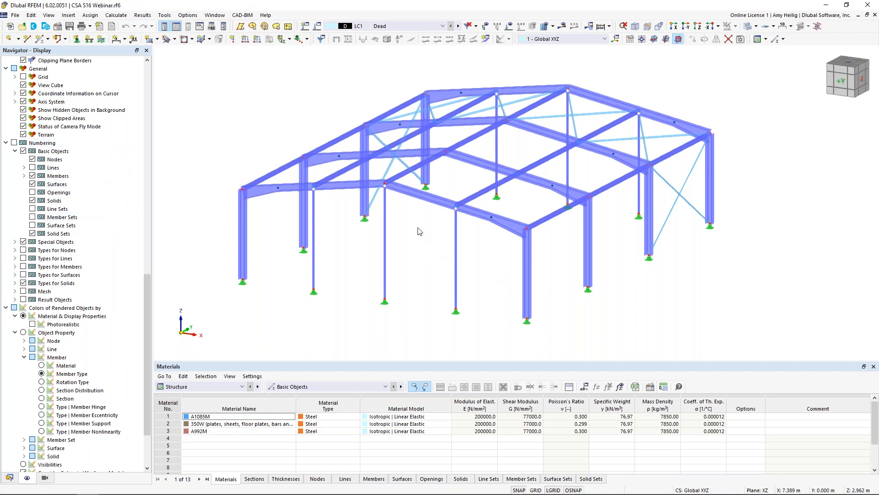
{"action": "scroll", "coordinate": [92, 247], "scroll_direction": "down", "scroll_amount": 3}
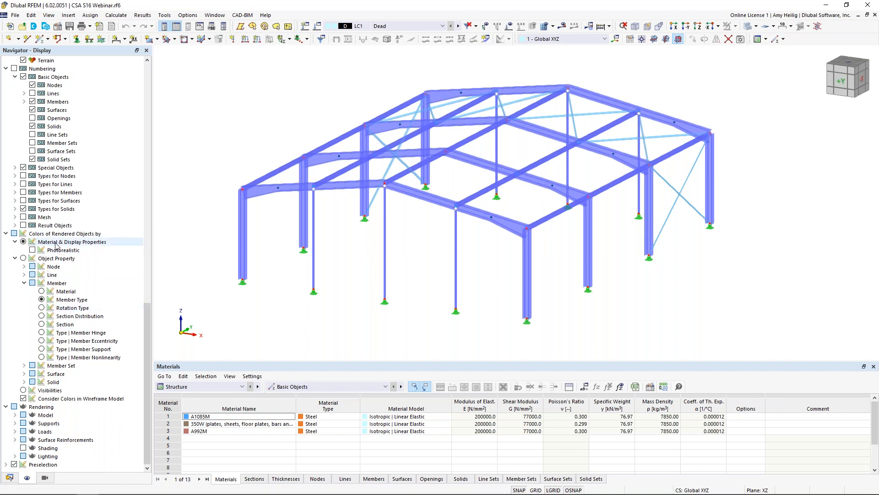
{"action": "left_click", "coordinate": [41, 299]}
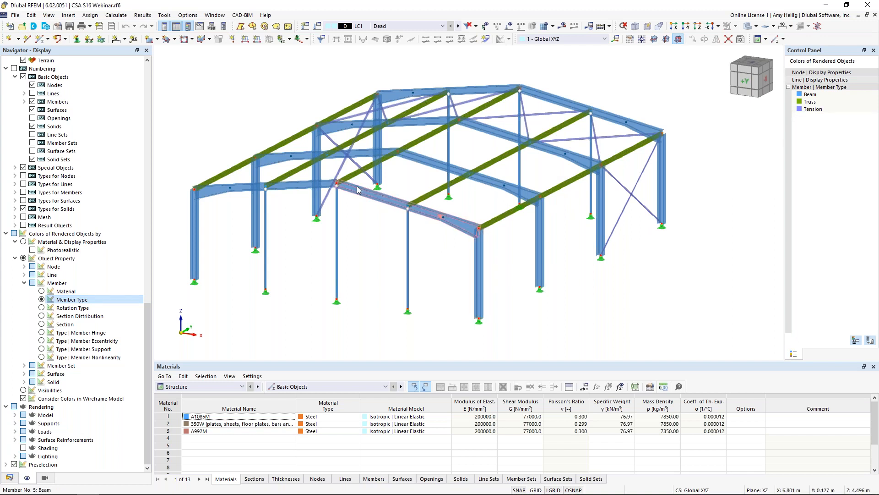
Examine the member type and options of the front frame's roof beam and of the adjoining truss member, including the available member types.
{"action": "double_click", "coordinate": [378, 203]}
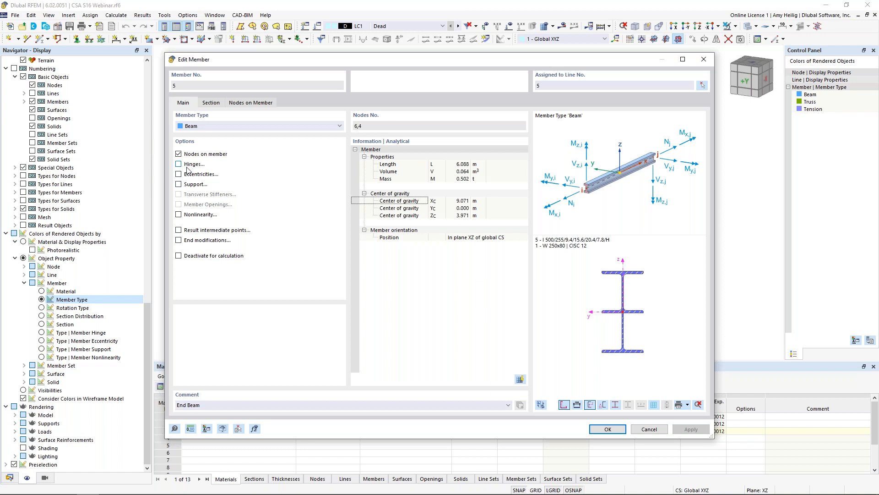
{"action": "left_click", "coordinate": [647, 430]}
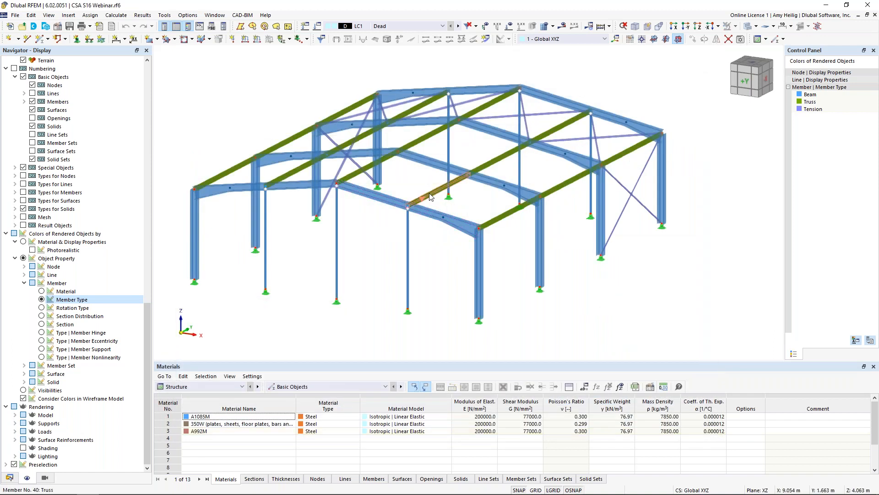
{"action": "double_click", "coordinate": [431, 197]}
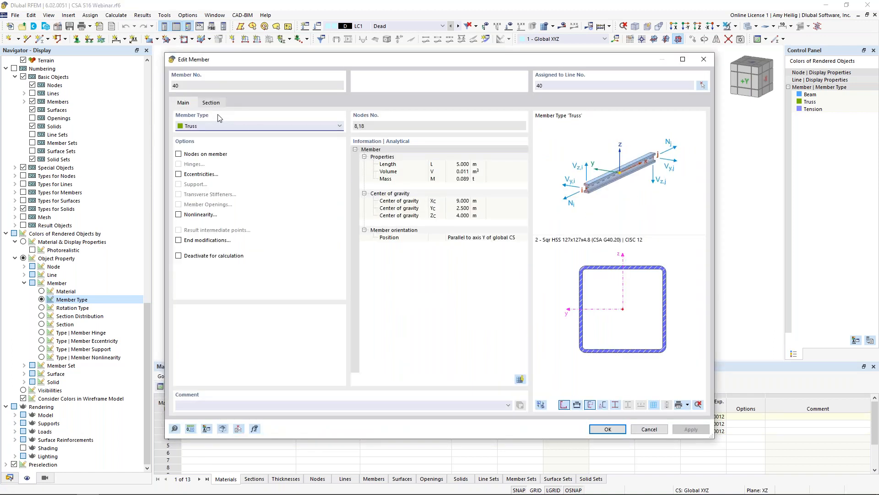
{"action": "left_click", "coordinate": [219, 127]}
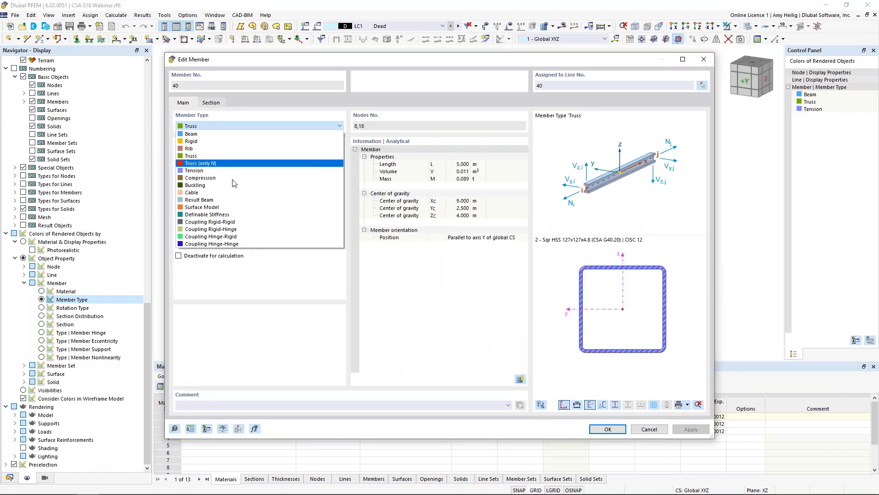
{"action": "left_click", "coordinate": [270, 280]}
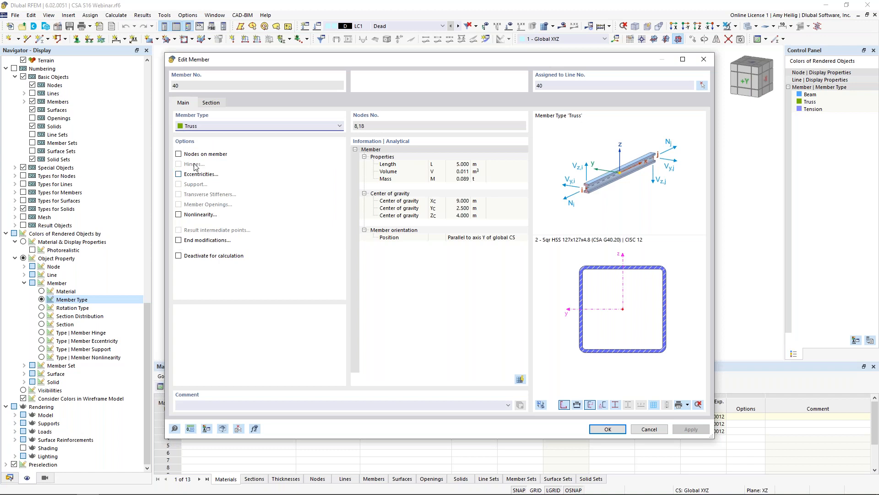
{"action": "left_click", "coordinate": [649, 429]}
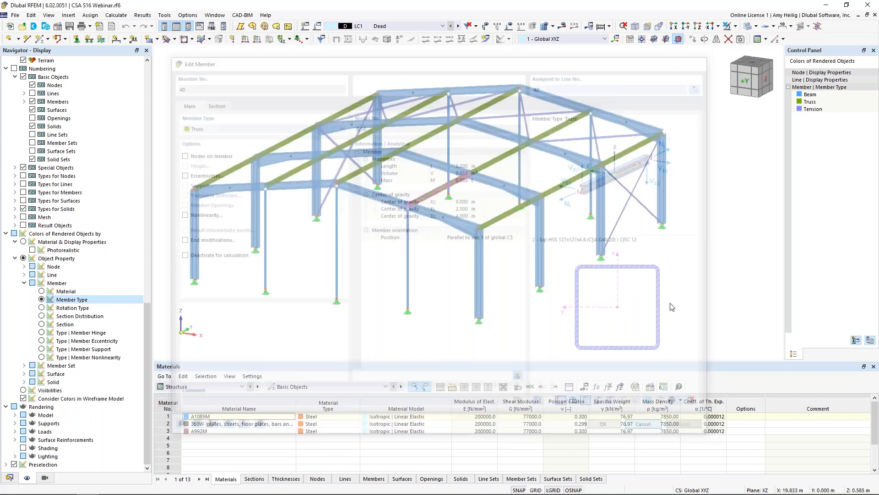
Examine the member type and options of the wall's diagonal tension brace, including the list of available member types, without changing the member.
{"action": "double_click", "coordinate": [641, 210]}
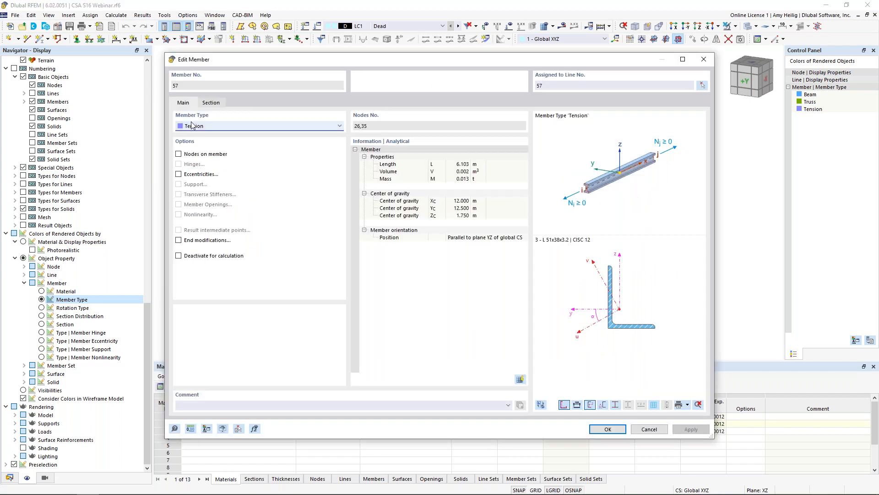
{"action": "left_click", "coordinate": [203, 127]}
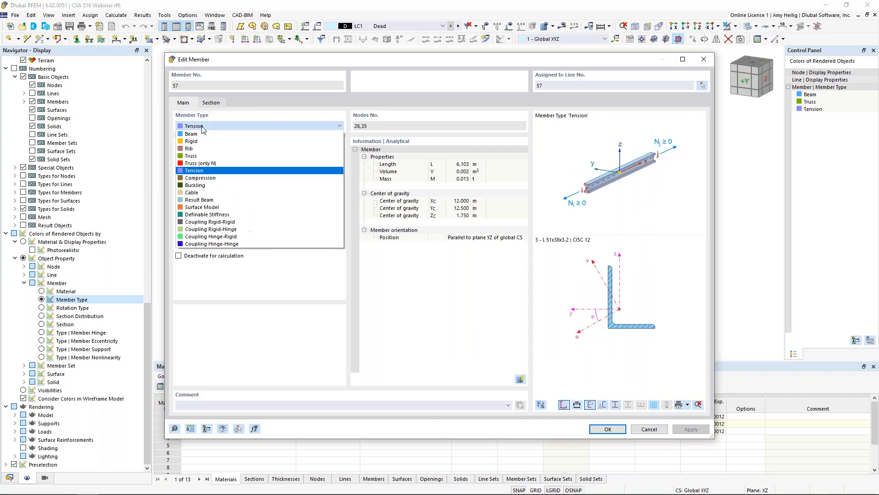
{"action": "left_click", "coordinate": [214, 171]}
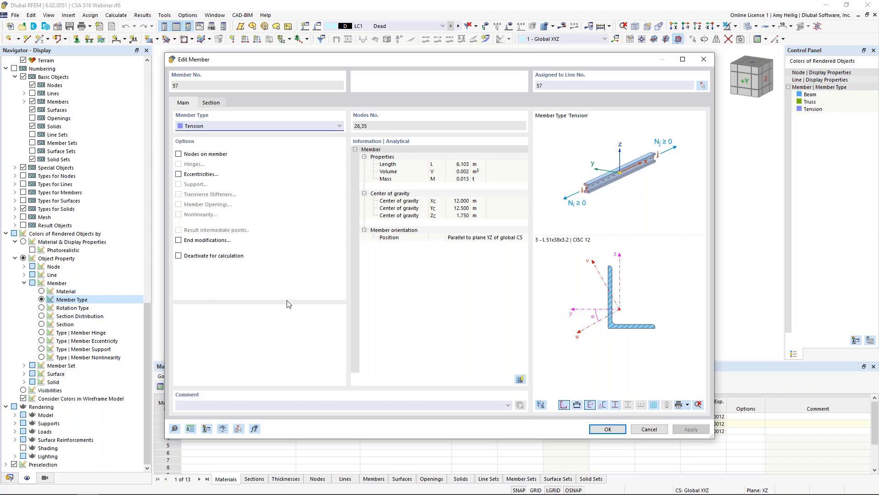
{"action": "left_click", "coordinate": [648, 429]}
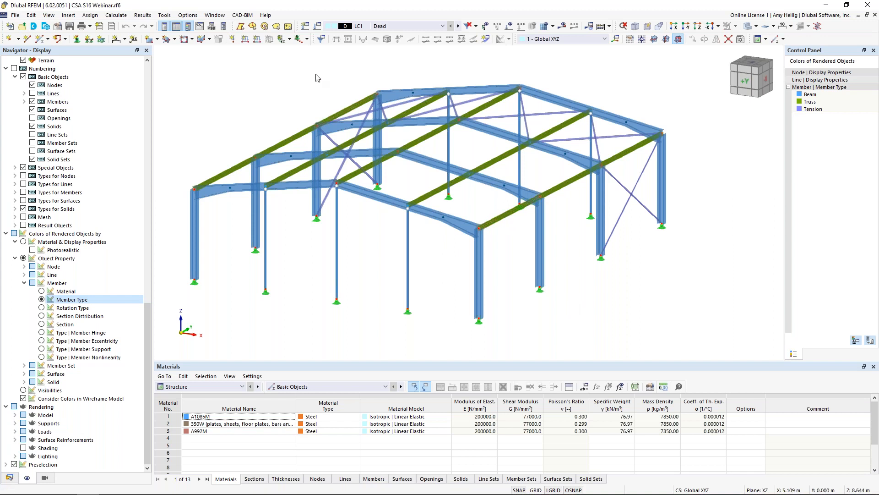
Examine the base settings for load cases and combinations, including the available standard groups for load classification and the combination wizard.
{"action": "left_click", "coordinate": [318, 27]}
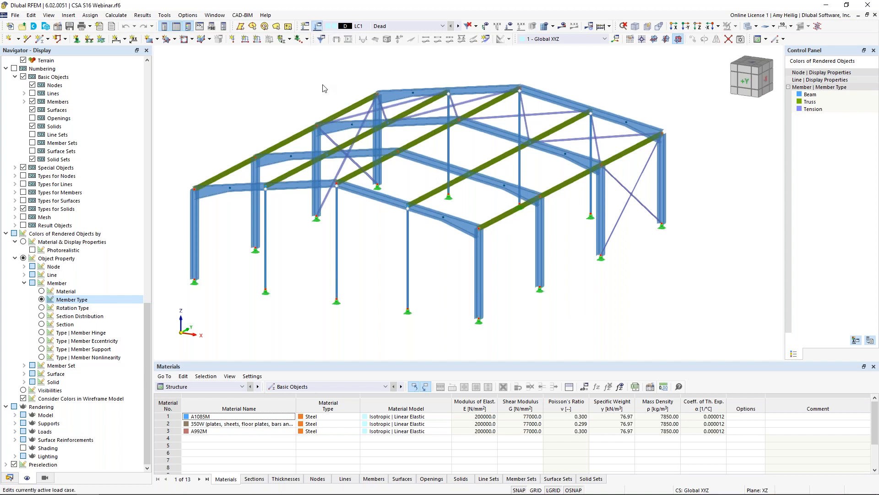
{"action": "left_click", "coordinate": [140, 68]}
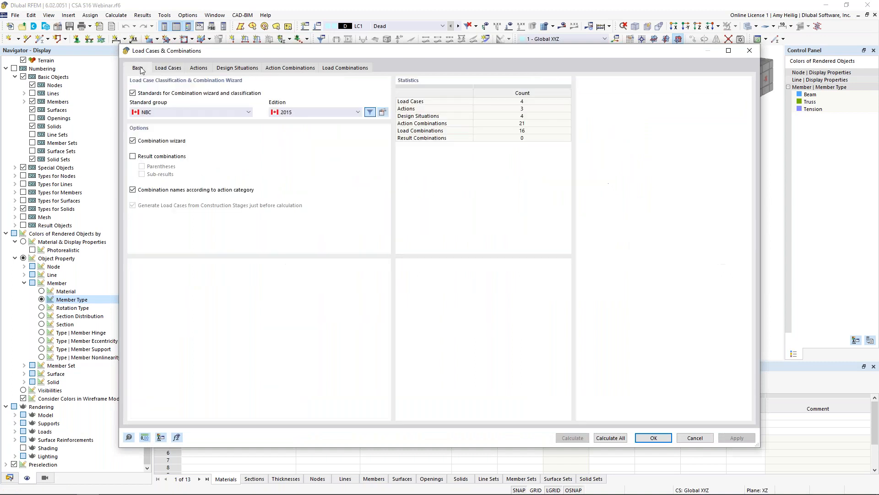
{"action": "left_click", "coordinate": [172, 115]}
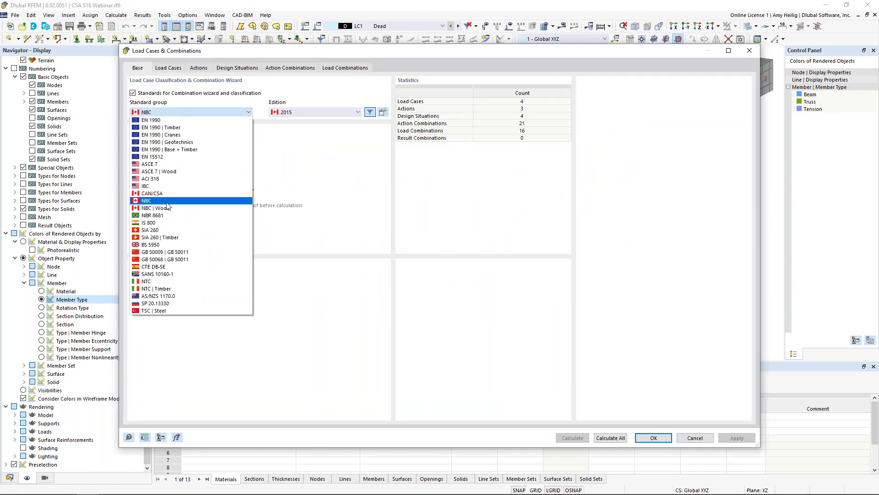
{"action": "left_click", "coordinate": [302, 176]}
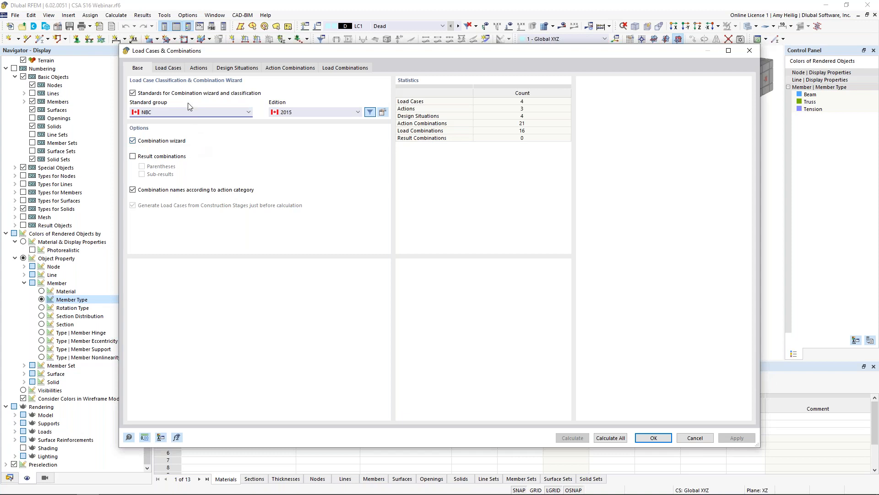
Review the settings of the Dead, Snow, Wind +X and Wind +Y load cases, including the action categories available for the dead load.
{"action": "left_click", "coordinate": [170, 69]}
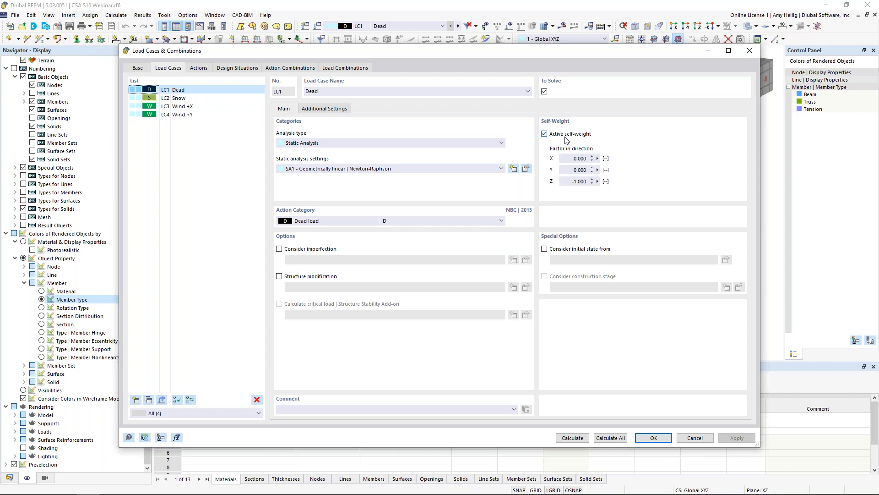
{"action": "left_click", "coordinate": [315, 223]}
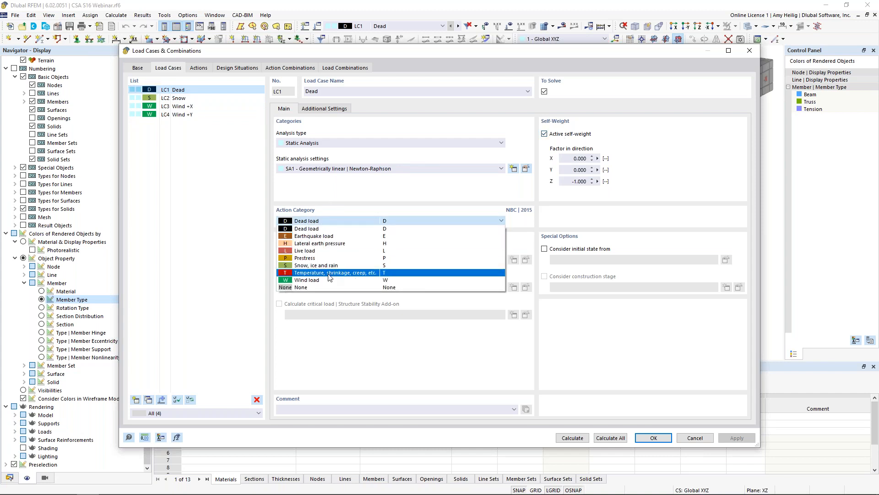
{"action": "left_click", "coordinate": [320, 228]}
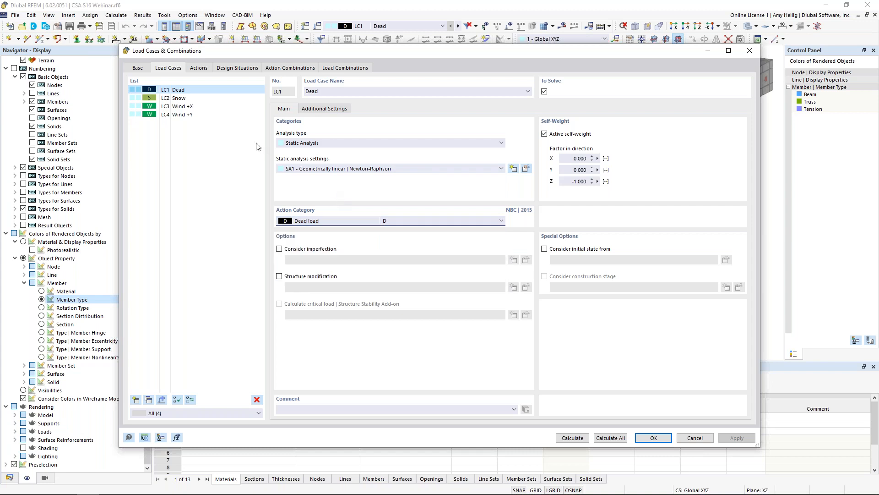
{"action": "left_click", "coordinate": [185, 98]}
{"action": "left_click", "coordinate": [186, 106]}
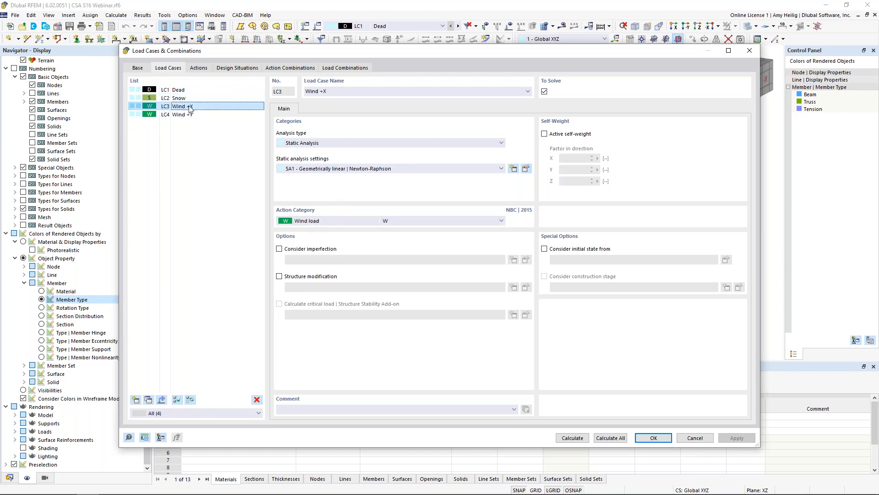
{"action": "left_click", "coordinate": [187, 114]}
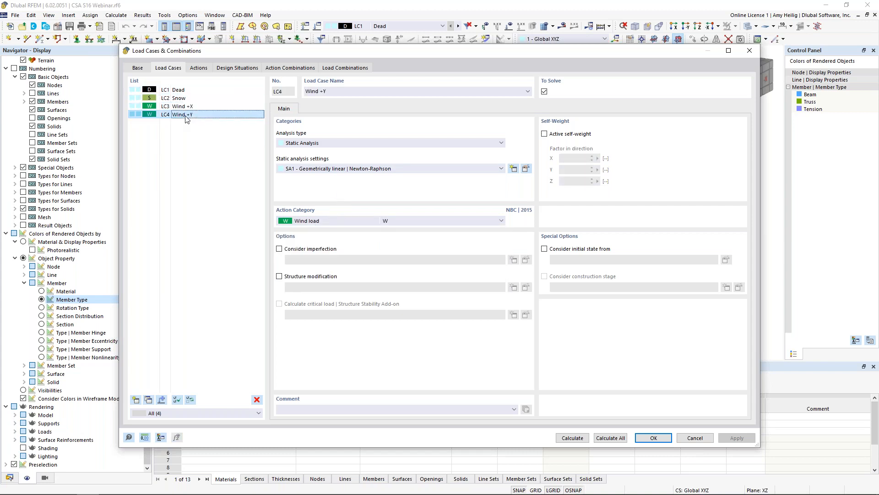
Review the four design situations and read the combination rules for the Ultimate Limit State and Limit State of Serviceability, Case 3.
{"action": "left_click", "coordinate": [226, 69]}
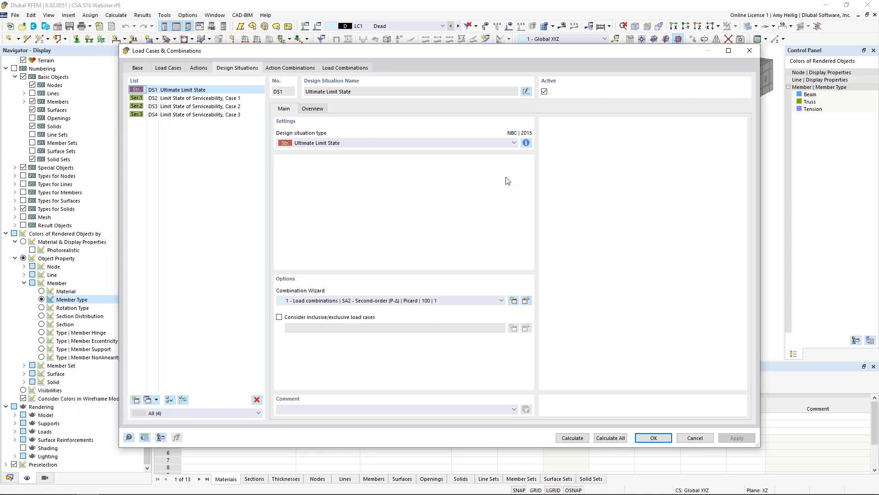
{"action": "left_click", "coordinate": [526, 143]}
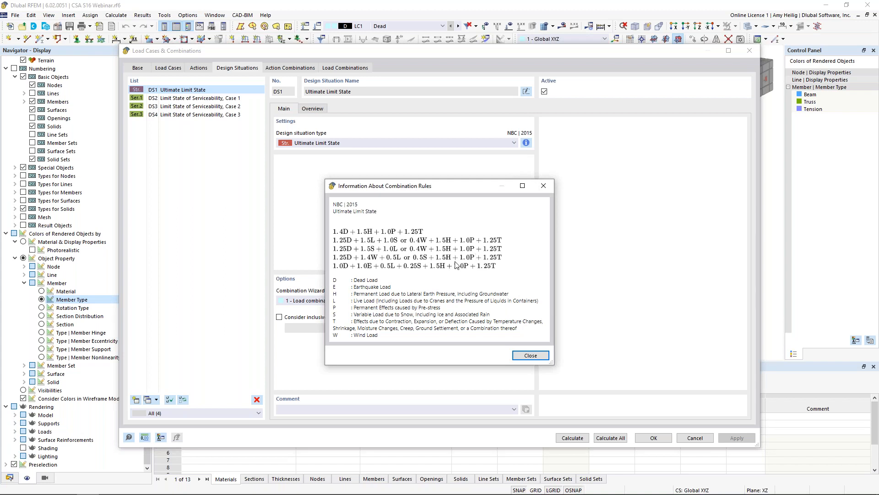
{"action": "left_click", "coordinate": [543, 188]}
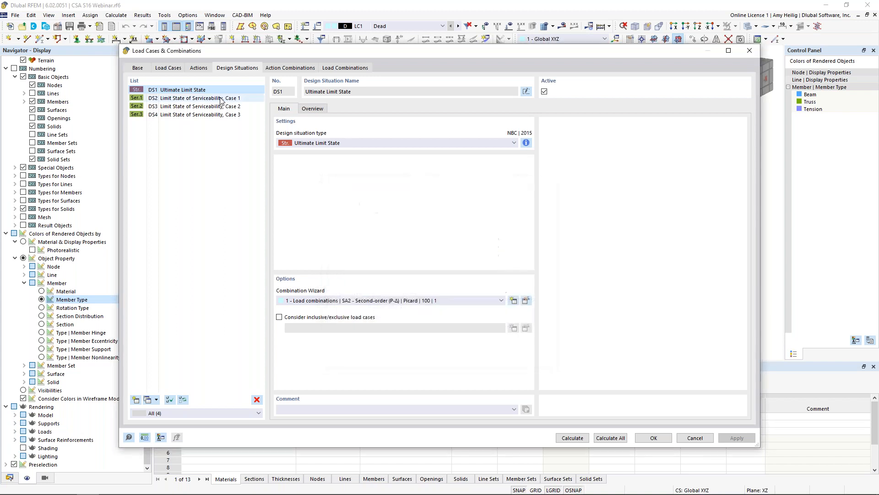
{"action": "left_click", "coordinate": [219, 98]}
{"action": "left_click", "coordinate": [219, 106]}
{"action": "left_click", "coordinate": [218, 115]}
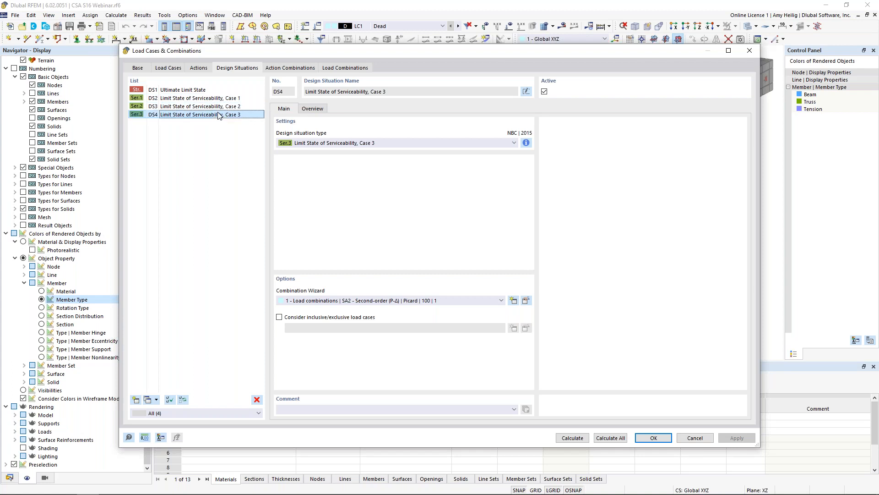
{"action": "left_click", "coordinate": [526, 142]}
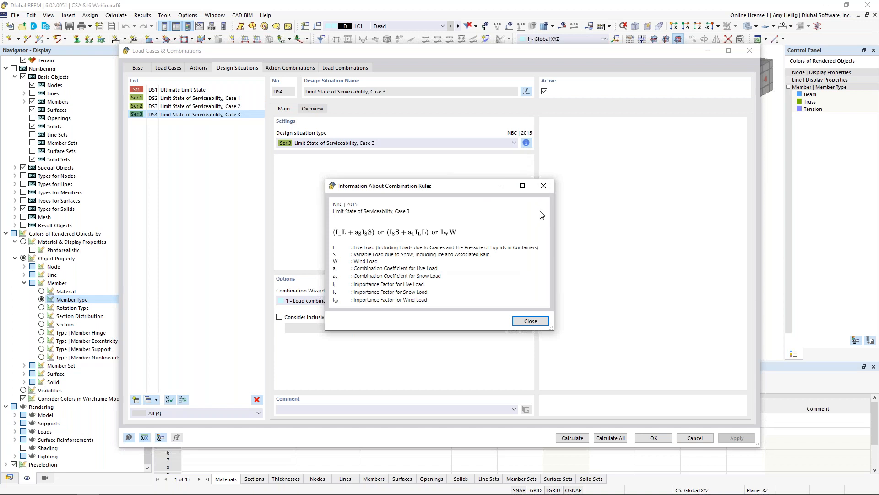
{"action": "left_click", "coordinate": [543, 188]}
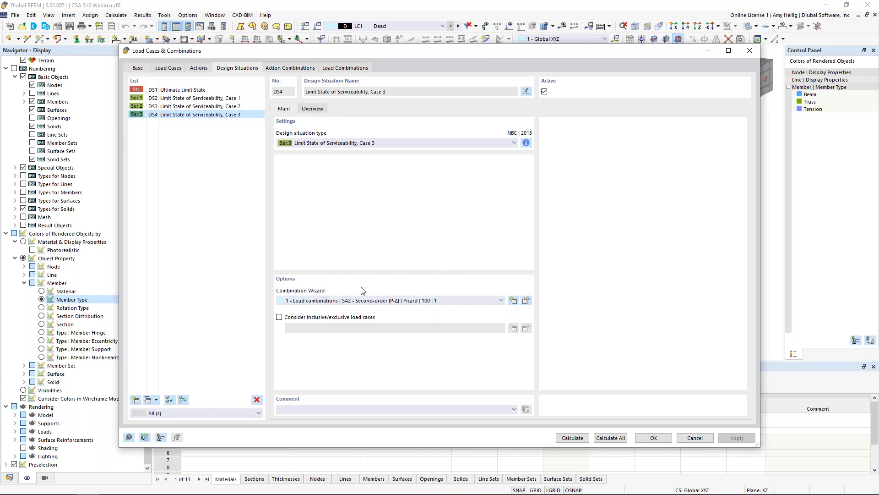
Inspect the combination wizard for the design situations, including its static analysis settings, and keep SA2 - Second-order (P-Δ) | Picard selected.
{"action": "left_click", "coordinate": [526, 301]}
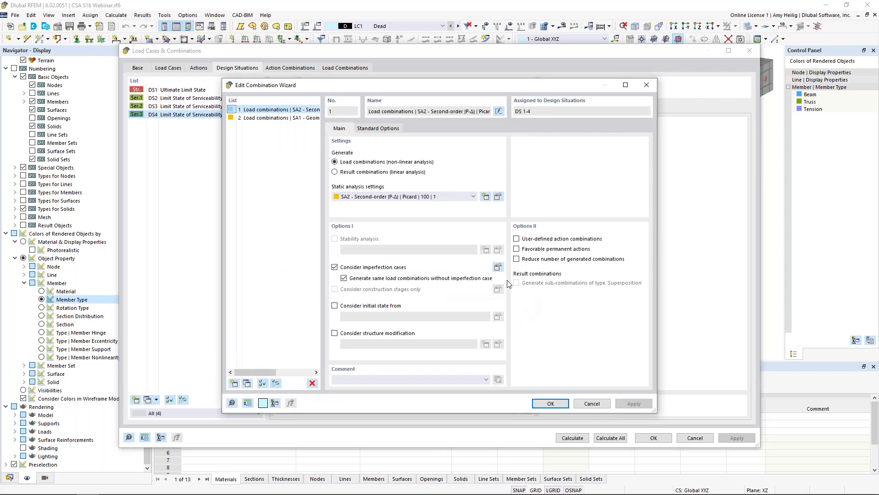
{"action": "left_click", "coordinate": [395, 198]}
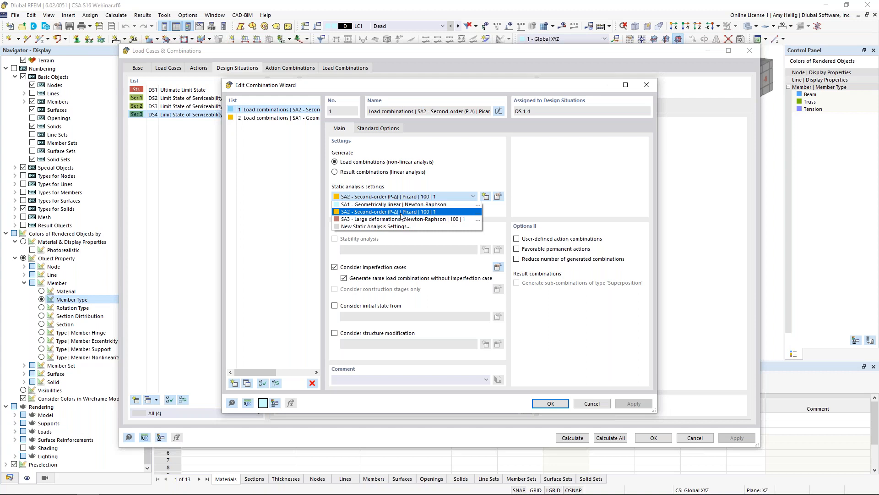
{"action": "left_click", "coordinate": [401, 212]}
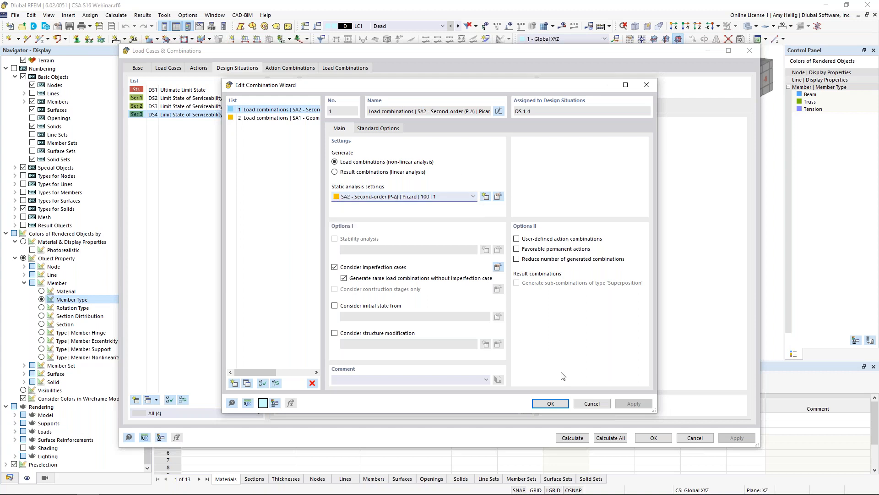
{"action": "left_click", "coordinate": [551, 403]}
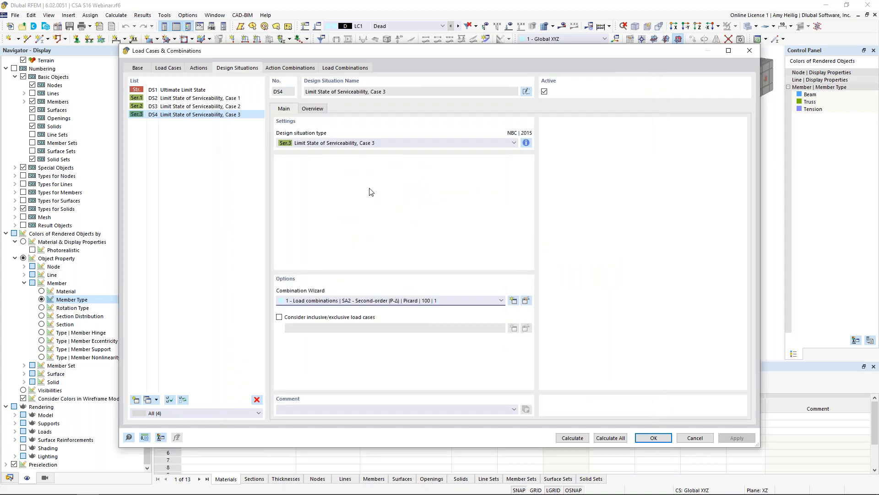
Review the generated load combinations, including the serviceability combination CO9, and accept the load cases and combinations settings.
{"action": "left_click", "coordinate": [343, 69]}
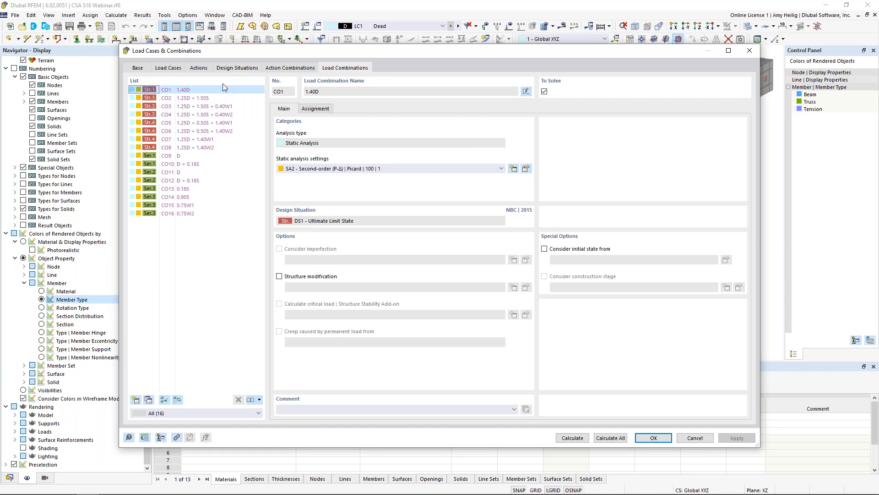
{"action": "left_click", "coordinate": [186, 155]}
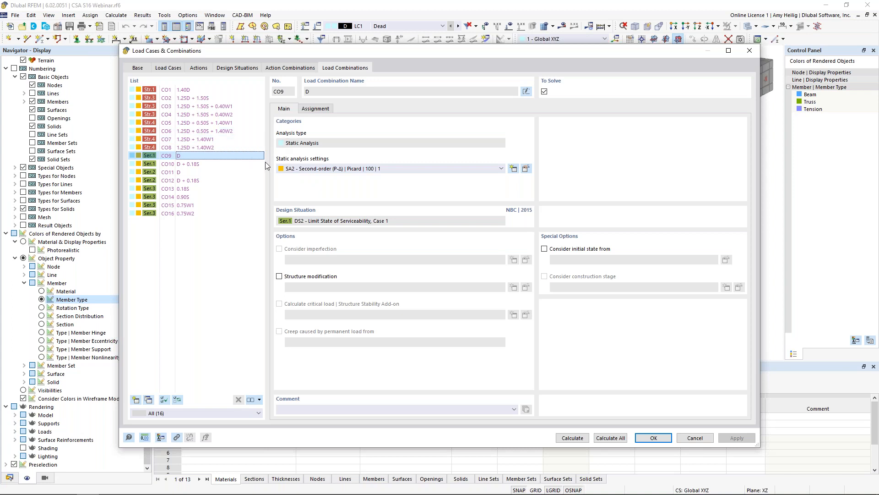
{"action": "left_click", "coordinate": [654, 437]}
Make load case LC1 - Dead active and display its loads on the frame model.
{"action": "scroll", "coordinate": [534, 164], "scroll_direction": "down", "scroll_amount": 3}
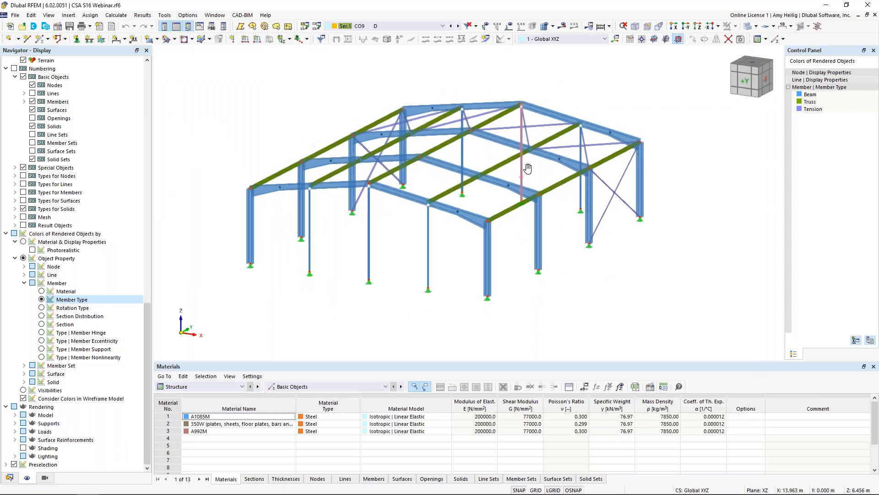
{"action": "left_click", "coordinate": [418, 28]}
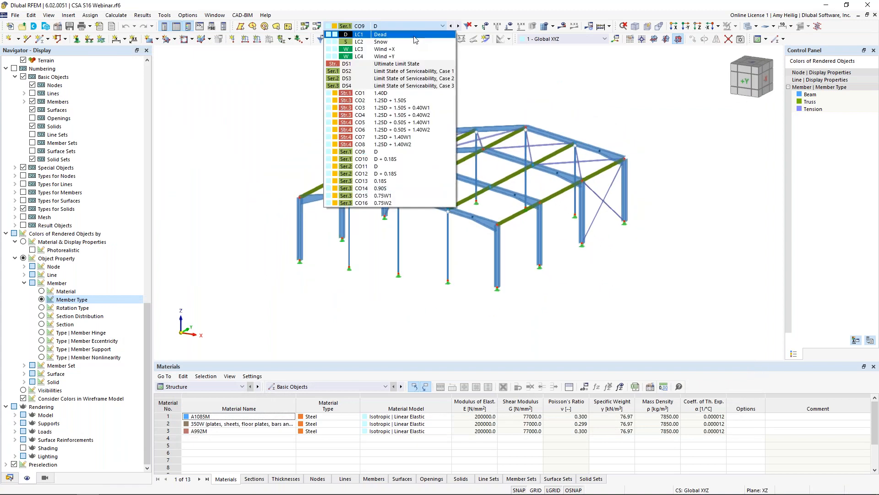
{"action": "left_click", "coordinate": [415, 40]}
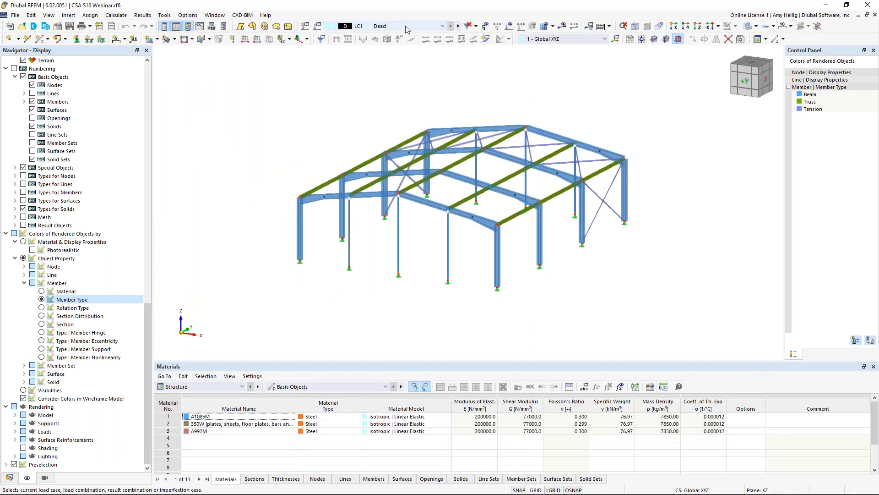
{"action": "left_click", "coordinate": [510, 28]}
{"action": "mouse_move", "coordinate": [669, 147]}
{"action": "middle_mouse_down"}
{"action": "mouse_move", "coordinate": [663, 137]}
{"action": "mouse_move", "coordinate": [634, 147]}
{"action": "middle_mouse_up"}
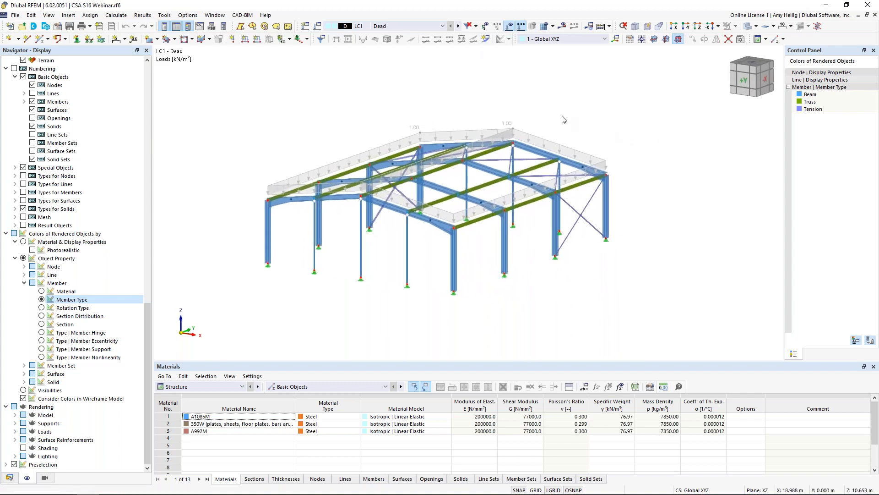
List the load wizard entries that generate member loads from area loads in the model data.
{"action": "left_click", "coordinate": [10, 478]}
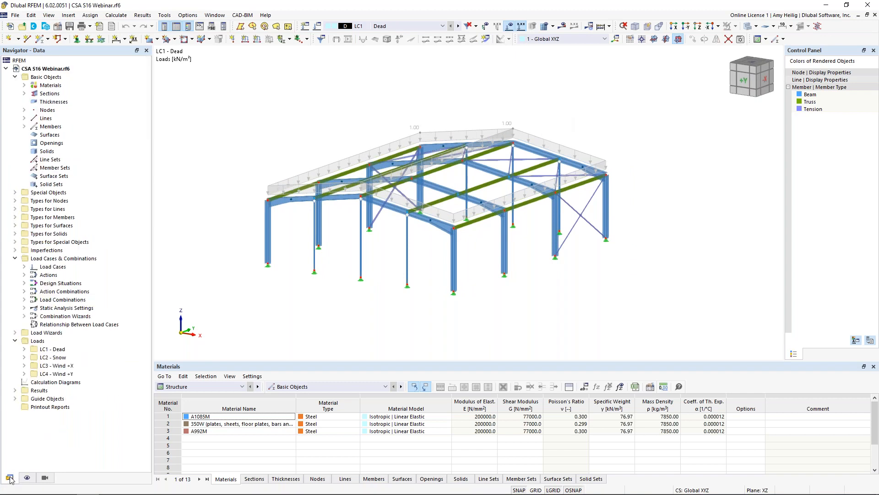
{"action": "left_click", "coordinate": [15, 333]}
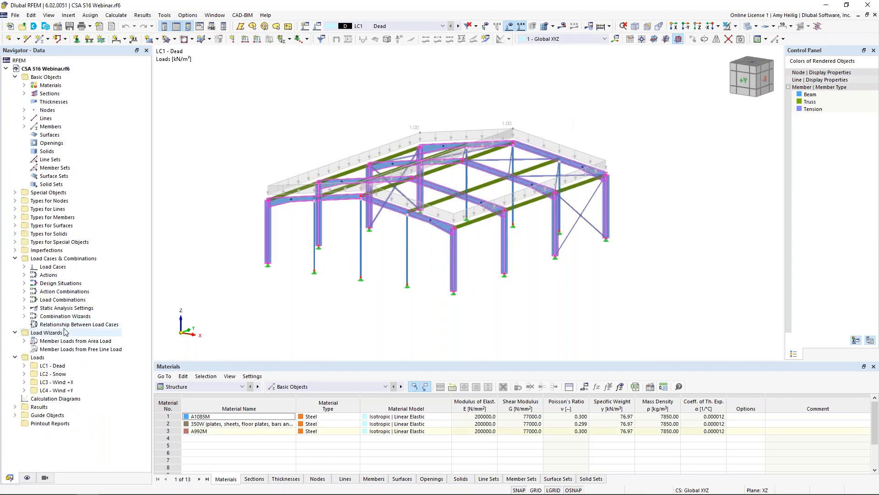
{"action": "left_click", "coordinate": [25, 341]}
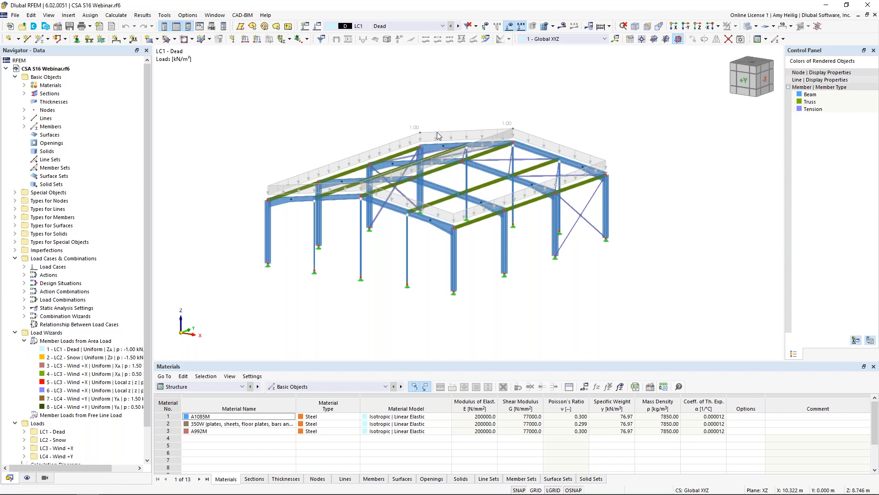
Inspect the LC1 - Dead area load wizard's load parameters, boundary geometry and members excluded from its influence, then close it without changes.
{"action": "scroll", "coordinate": [439, 135], "scroll_direction": "up", "scroll_amount": 2}
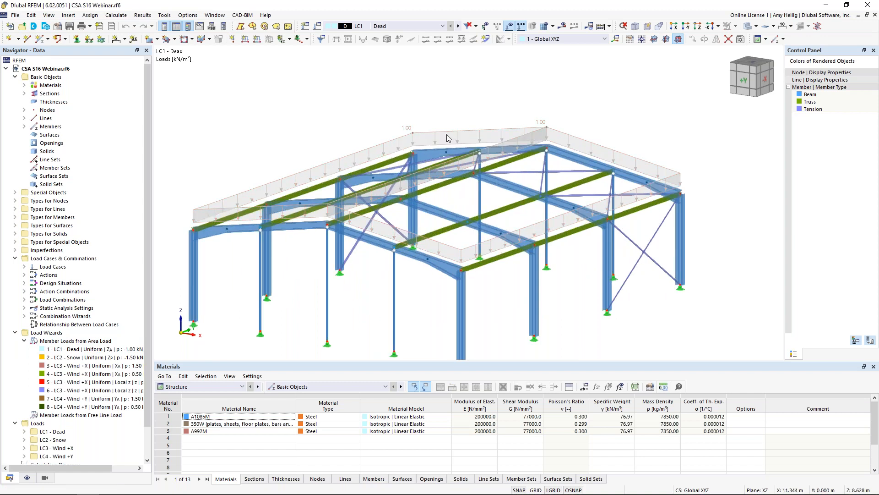
{"action": "double_click", "coordinate": [437, 136]}
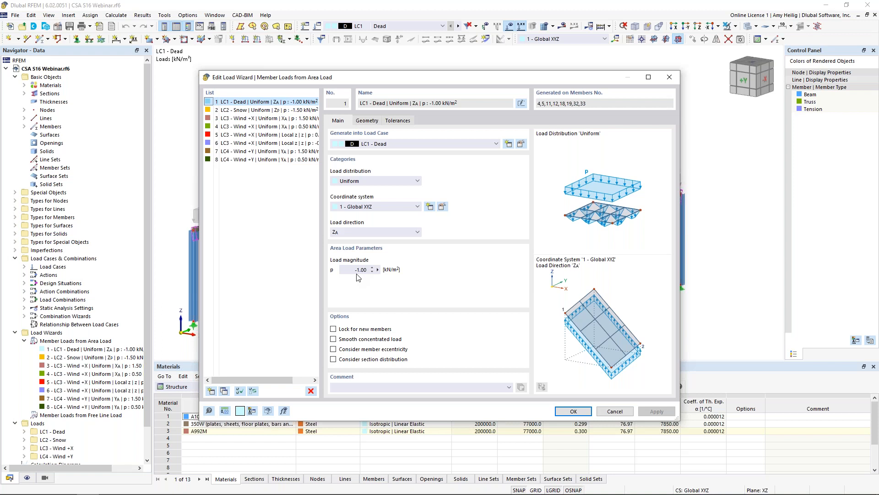
{"action": "left_click", "coordinate": [367, 121]}
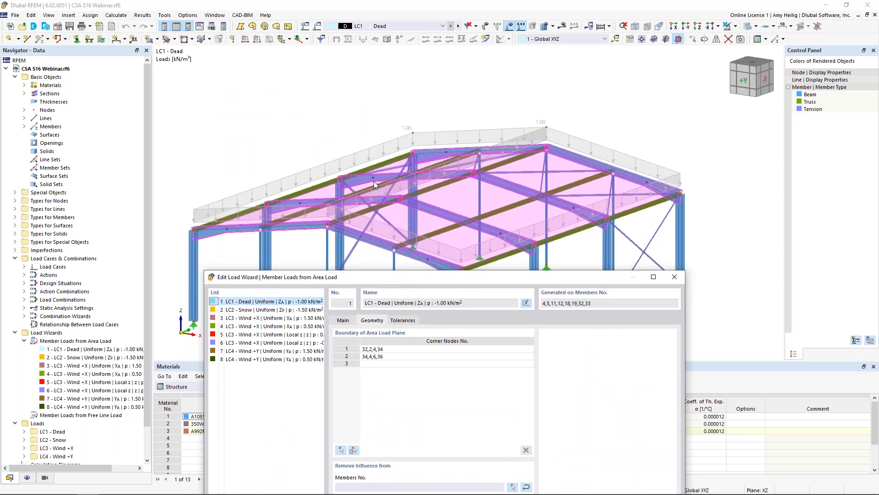
{"action": "left_click_drag", "start_coordinate": [473, 282], "coordinate": [486, 96]}
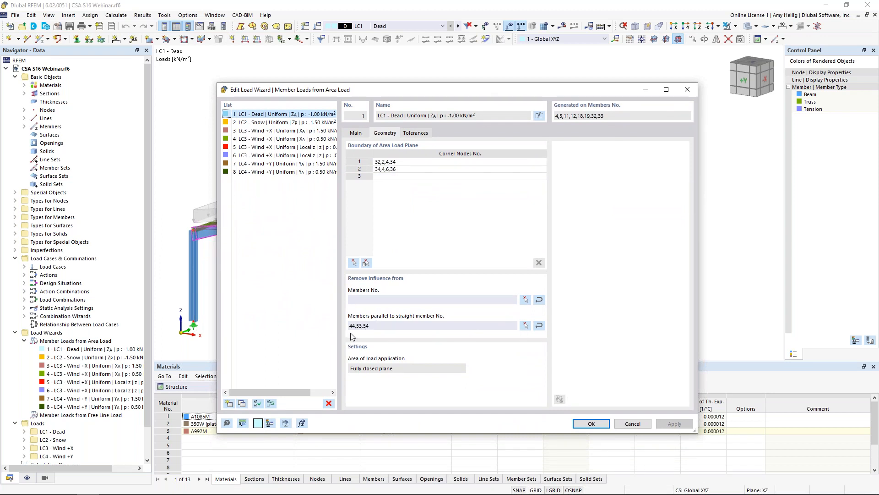
{"action": "left_click", "coordinate": [525, 325]}
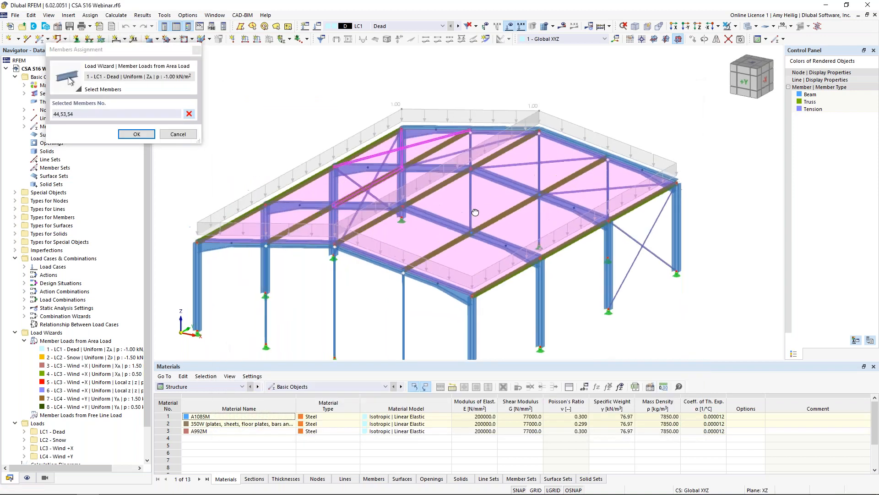
{"action": "left_click", "coordinate": [186, 134]}
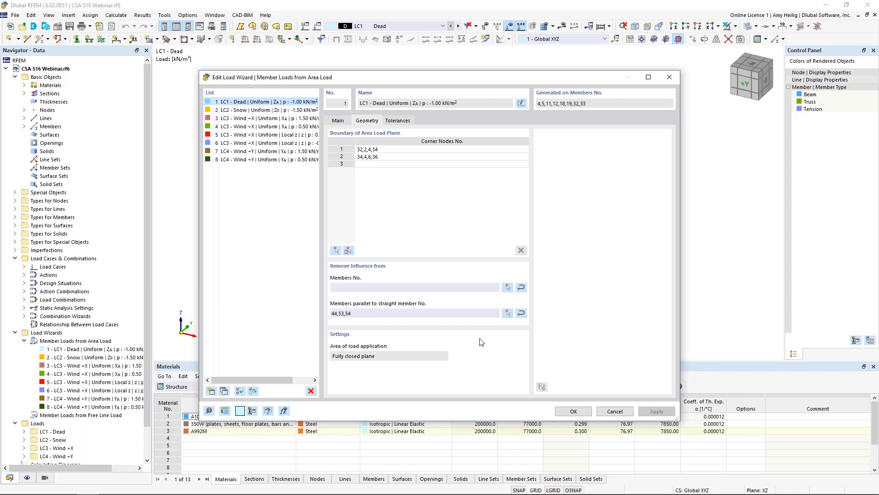
{"action": "left_click", "coordinate": [615, 411]}
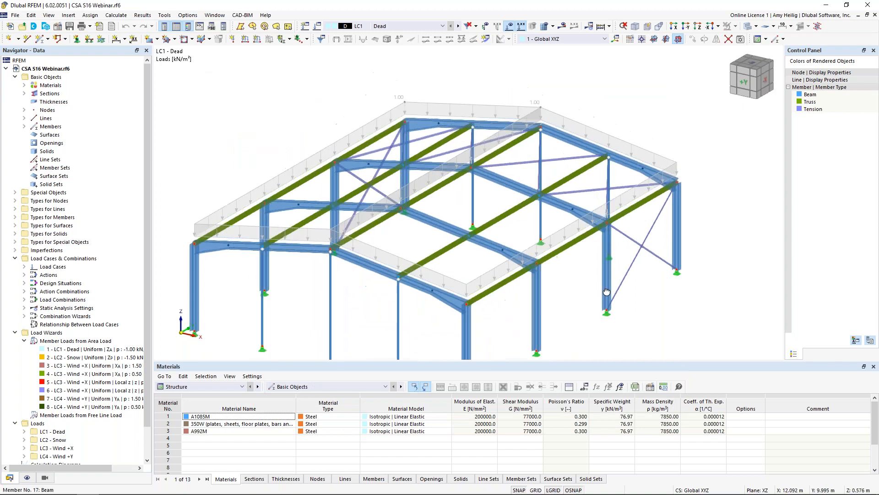
Display the member loads generated from the dead area load separately, examine them along the frames, and restore the area load display.
{"action": "middle_click_drag", "start_coordinate": [606, 291], "coordinate": [577, 259], "text": "ctrl"}
{"action": "right_click", "coordinate": [431, 134]}
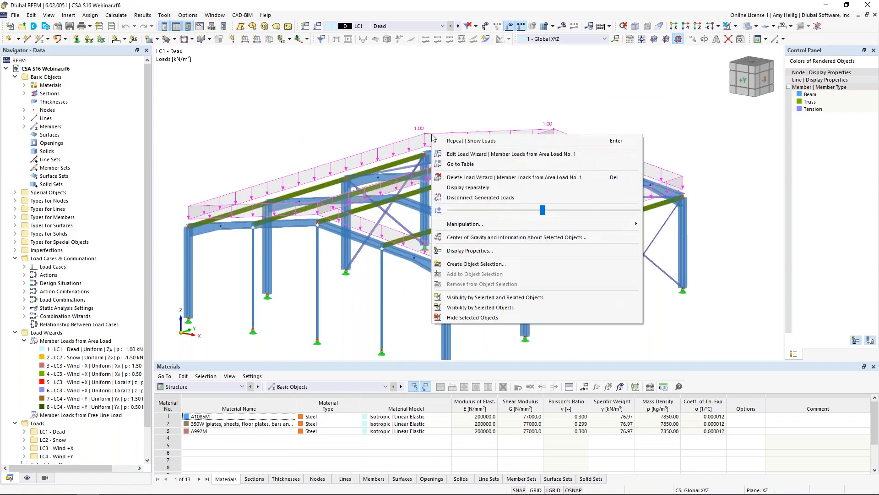
{"action": "left_click", "coordinate": [461, 187]}
{"action": "middle_click_drag", "start_coordinate": [462, 191], "coordinate": [613, 279], "text": "ctrl"}
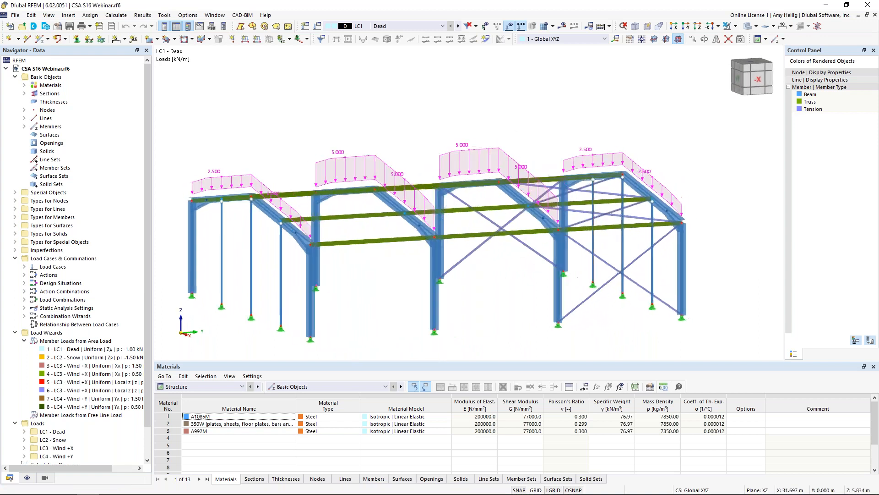
{"action": "scroll", "coordinate": [500, 256], "scroll_direction": "down", "scroll_amount": 2}
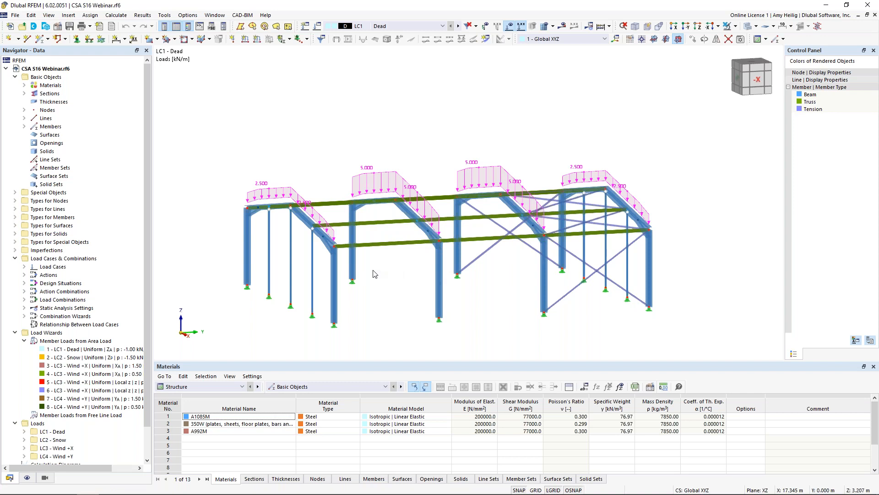
{"action": "middle_click_drag", "start_coordinate": [395, 285], "coordinate": [455, 239], "text": "ctrl"}
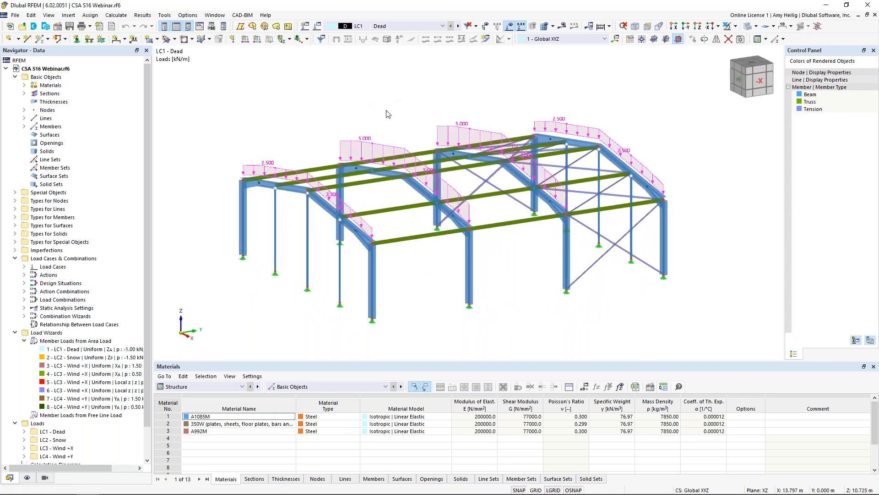
{"action": "right_click", "coordinate": [365, 140]}
{"action": "left_click", "coordinate": [396, 196]}
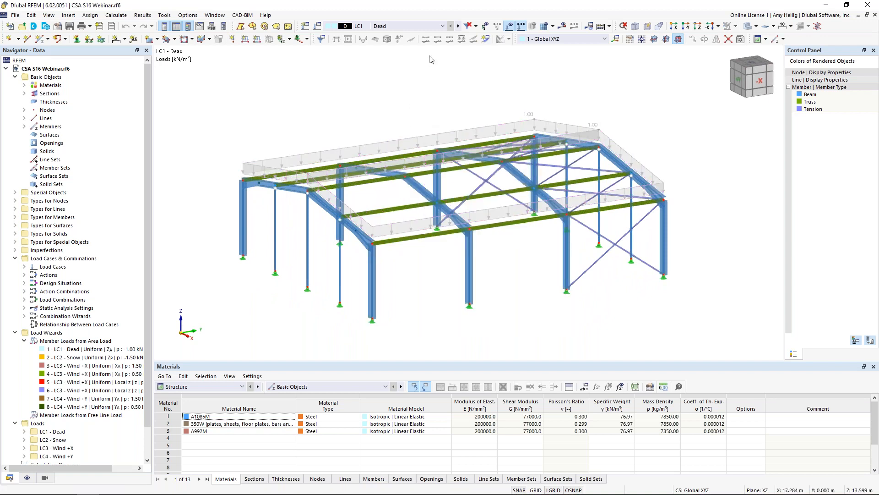
Activate load case LC2 - Snow and inspect its area load wizard's load direction and magnitude without changing anything.
{"action": "left_click", "coordinate": [458, 26]}
{"action": "middle_click_drag", "start_coordinate": [426, 145], "coordinate": [450, 150], "text": "ctrl"}
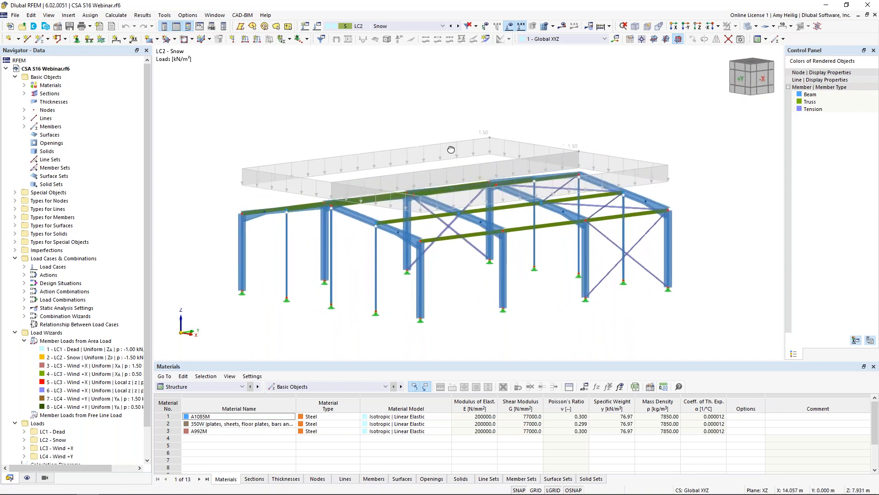
{"action": "double_click", "coordinate": [484, 140]}
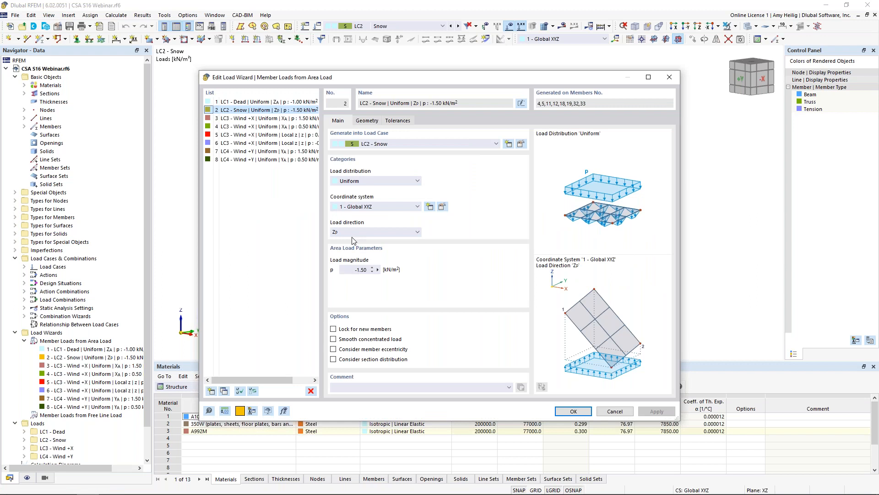
{"action": "left_click_drag", "start_coordinate": [416, 78], "coordinate": [422, 96]}
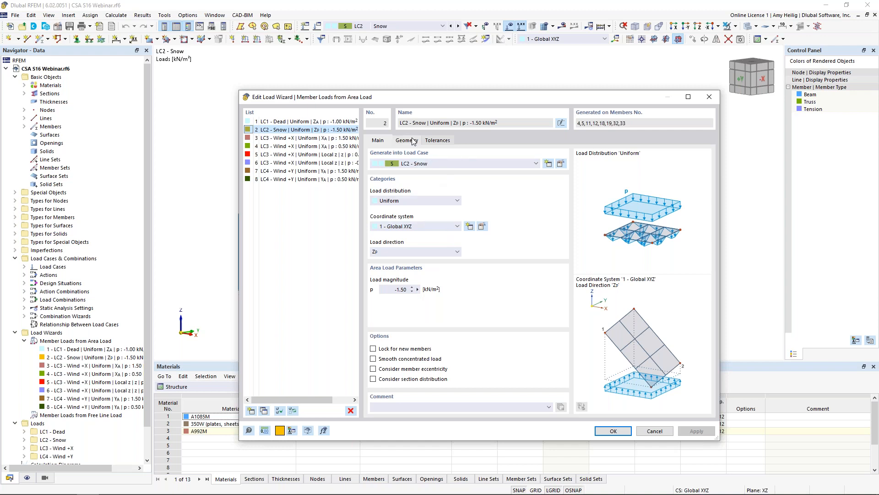
{"action": "left_click", "coordinate": [648, 431]}
Display the member loads generated from the snow area load separately, examine them, and restore the area load display.
{"action": "right_click", "coordinate": [449, 146]}
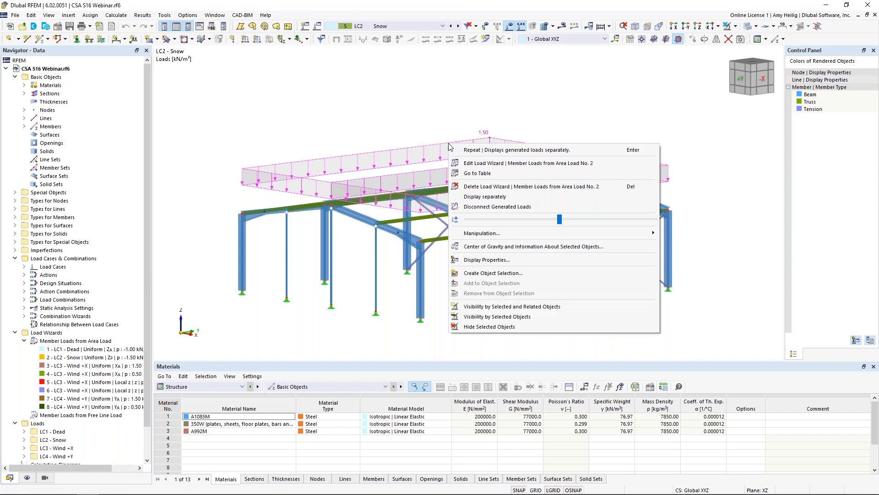
{"action": "left_click", "coordinate": [488, 194]}
{"action": "middle_click_drag", "start_coordinate": [481, 224], "coordinate": [351, 185], "text": "ctrl"}
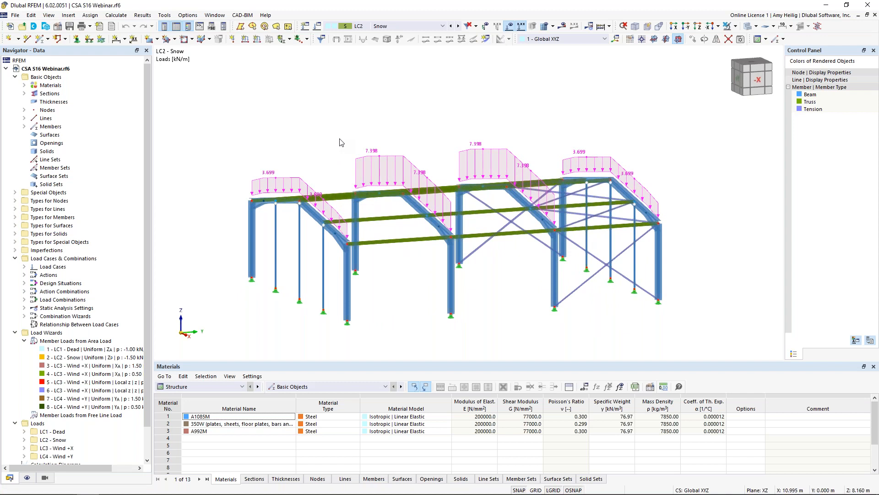
{"action": "right_click", "coordinate": [391, 156]}
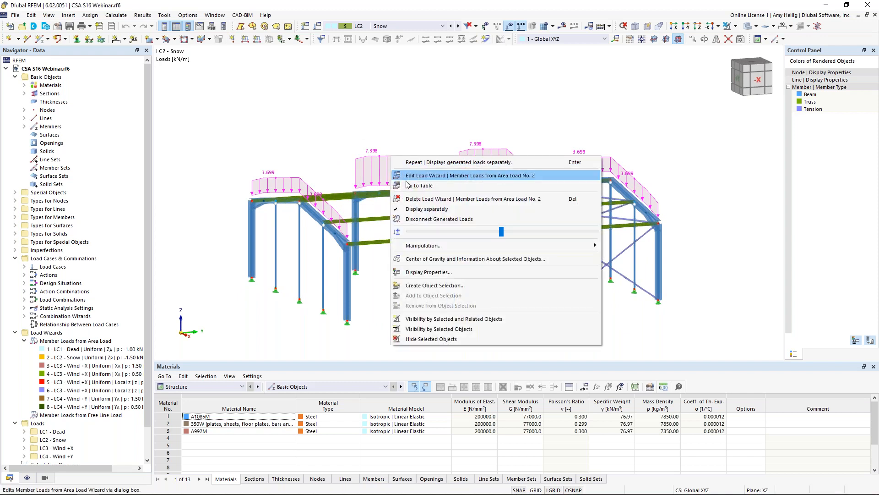
{"action": "left_click", "coordinate": [412, 209]}
Activate load case LC3 - Wind +X and examine its area loads on the walls and roof.
{"action": "left_click", "coordinate": [458, 27]}
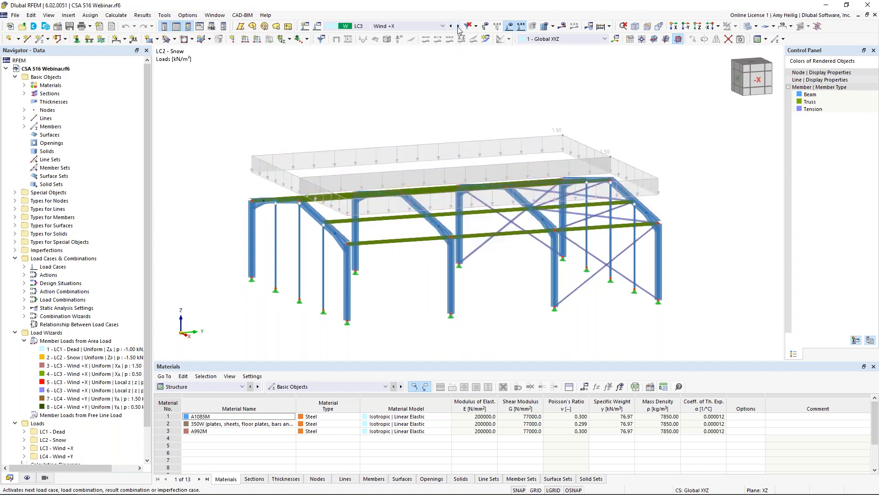
{"action": "middle_click_drag", "start_coordinate": [349, 125], "coordinate": [465, 110], "text": "ctrl"}
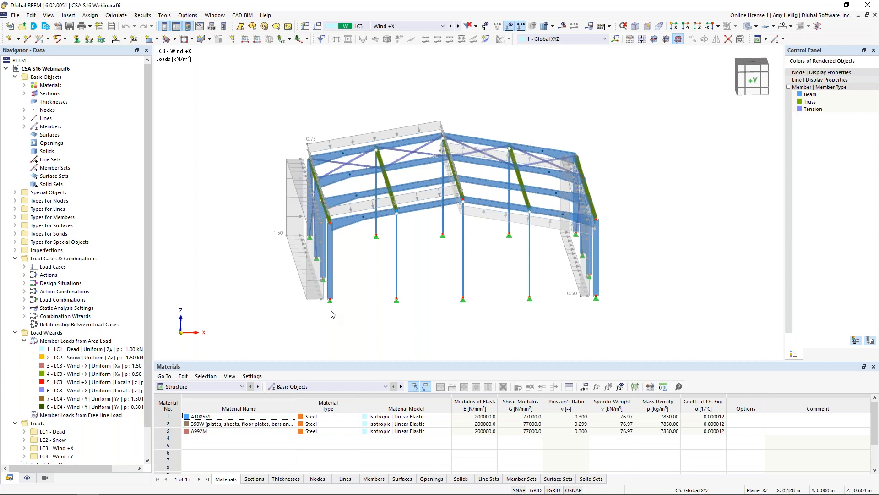
{"action": "middle_click_drag", "start_coordinate": [322, 331], "coordinate": [346, 324], "text": "ctrl"}
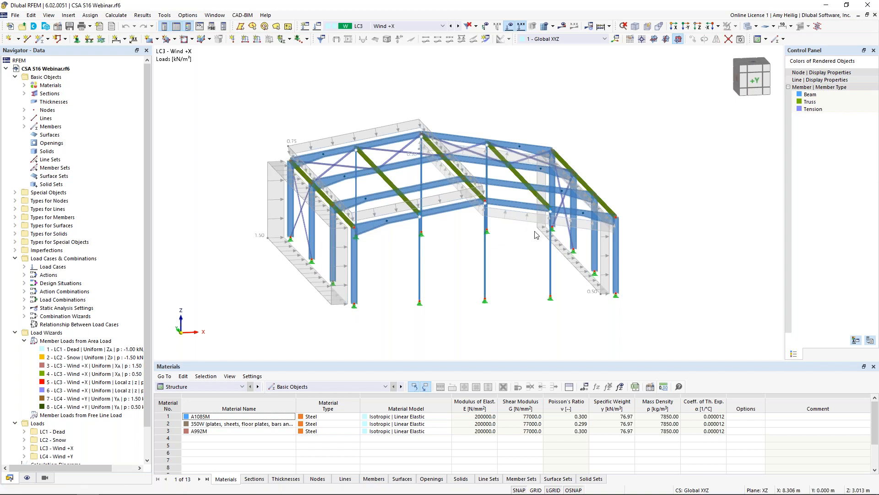
Display the Wind +X generated member loads separately, examine them on the columns and rafters, and restore the area load display.
{"action": "right_click", "coordinate": [339, 304]}
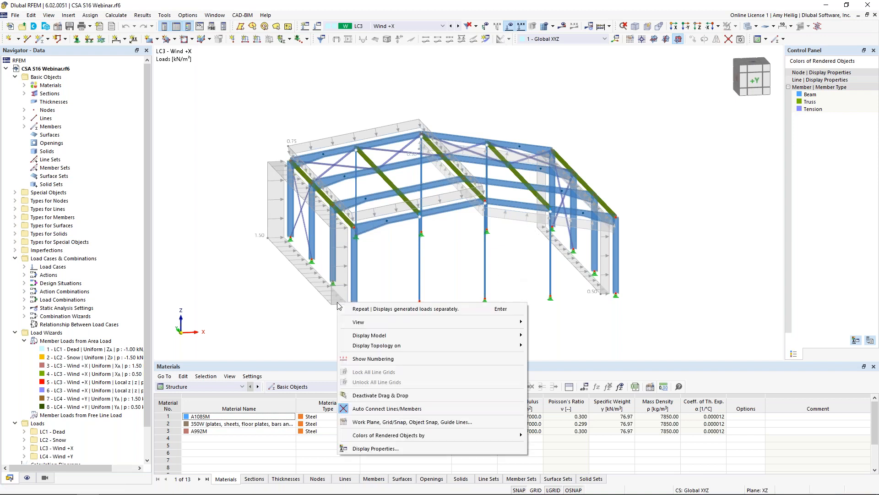
{"action": "key", "text": "Escape"}
{"action": "right_click", "coordinate": [336, 297]}
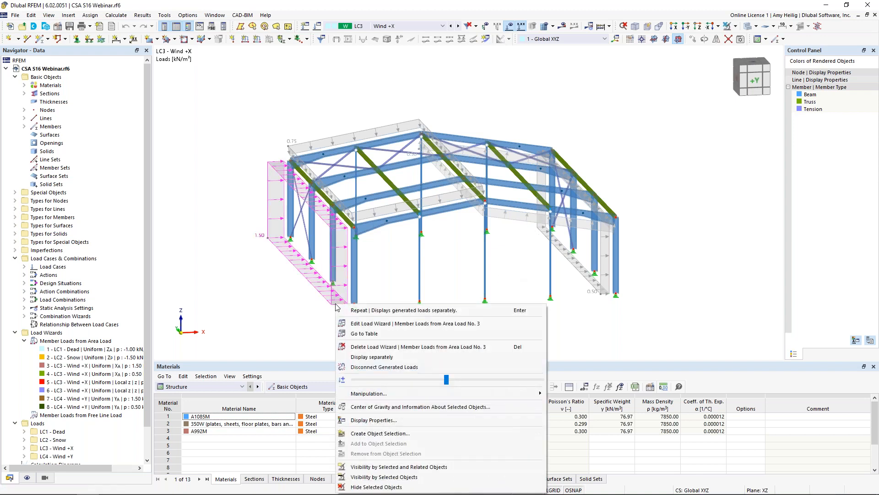
{"action": "left_click", "coordinate": [366, 355]}
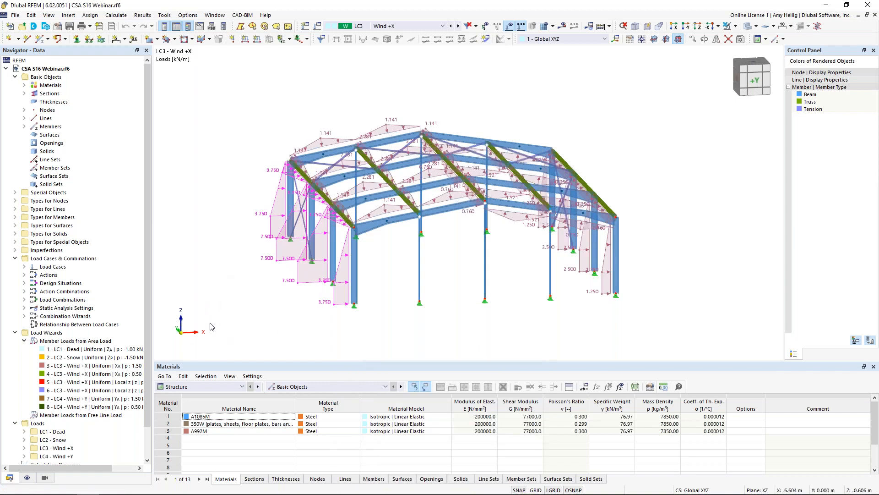
{"action": "middle_click_drag", "start_coordinate": [311, 311], "coordinate": [237, 309]}
{"action": "right_click", "coordinate": [238, 284]}
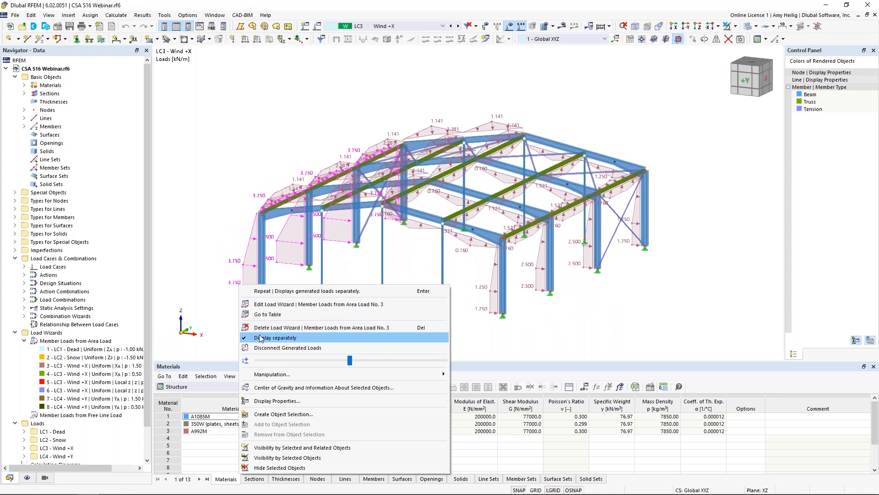
{"action": "left_click", "coordinate": [293, 326]}
Activate load case LC4 - Wind +Y and display its generated member loads separately on the end walls.
{"action": "left_click", "coordinate": [458, 26]}
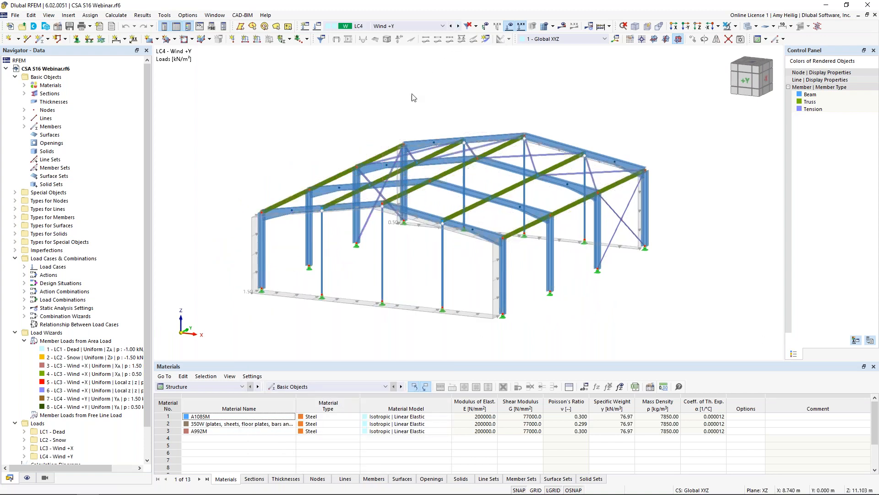
{"action": "middle_click_drag", "start_coordinate": [279, 140], "coordinate": [433, 144], "text": "ctrl"}
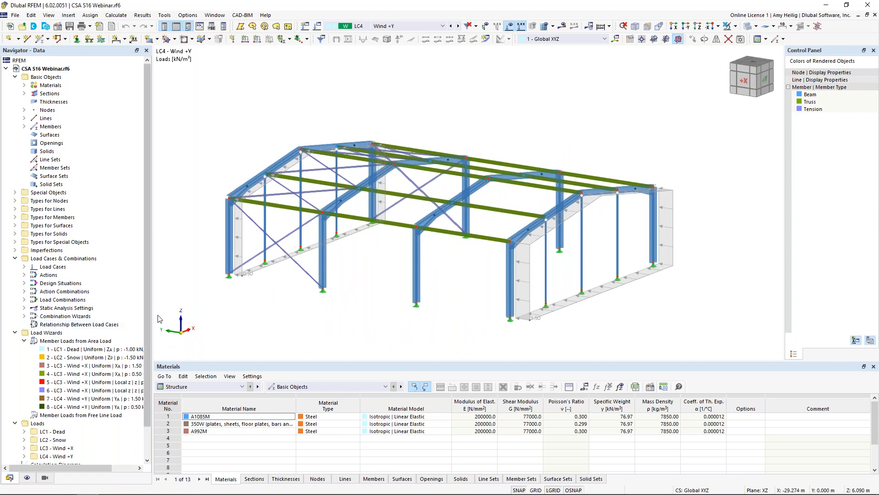
{"action": "right_click", "coordinate": [525, 320]}
{"action": "left_click", "coordinate": [555, 192]}
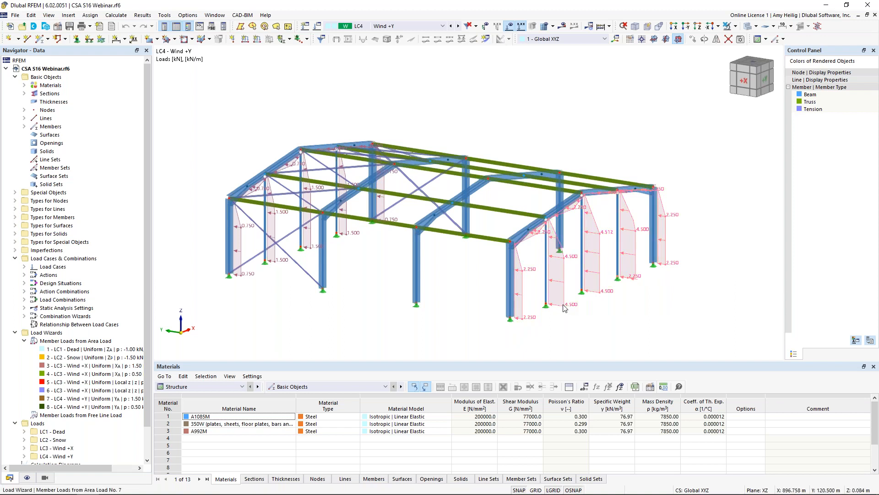
Return the Wind +Y loads to the area load display and view them on the opposite side of the frame.
{"action": "right_click", "coordinate": [523, 306]}
{"action": "left_click", "coordinate": [557, 331]}
{"action": "middle_click_drag", "start_coordinate": [681, 295], "coordinate": [490, 310], "text": "ctrl"}
{"action": "left_click", "coordinate": [484, 323]}
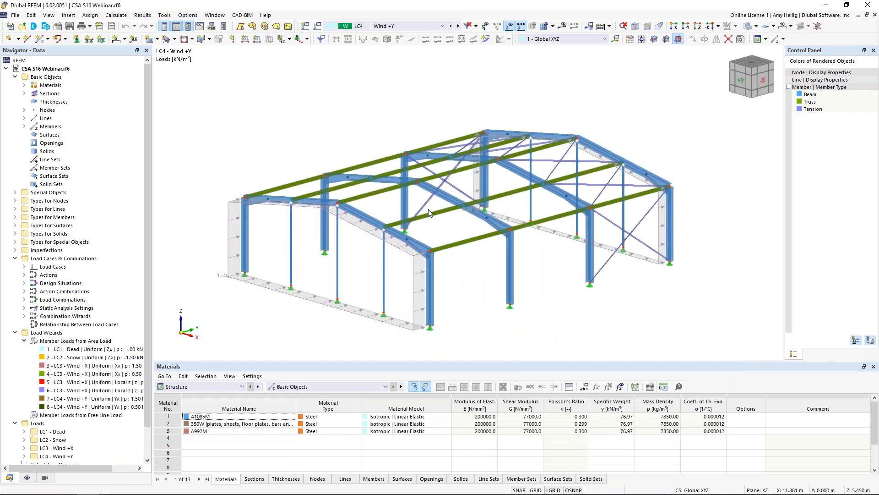
Go through load combinations CO1, CO2 and CO3 - 1.25D + 1.50S + 0.40W1, examining their factored loads on the model.
{"action": "left_click", "coordinate": [393, 26]}
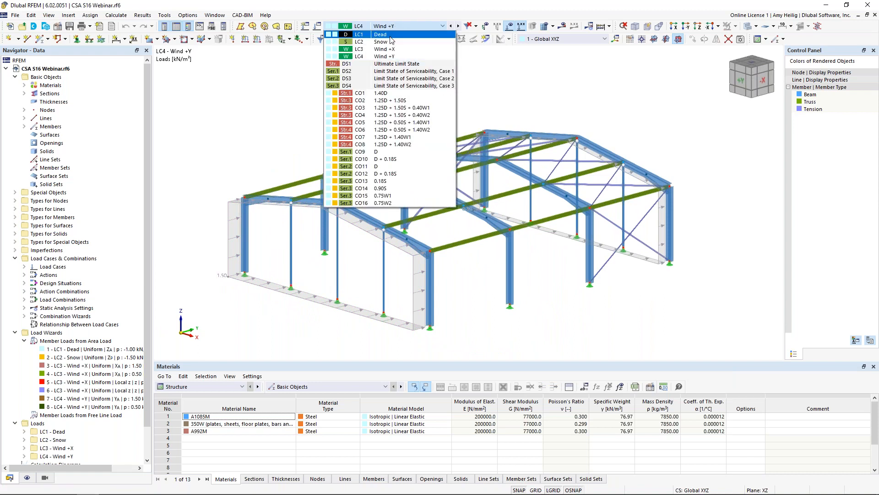
{"action": "left_click", "coordinate": [393, 95]}
{"action": "left_click", "coordinate": [458, 27]}
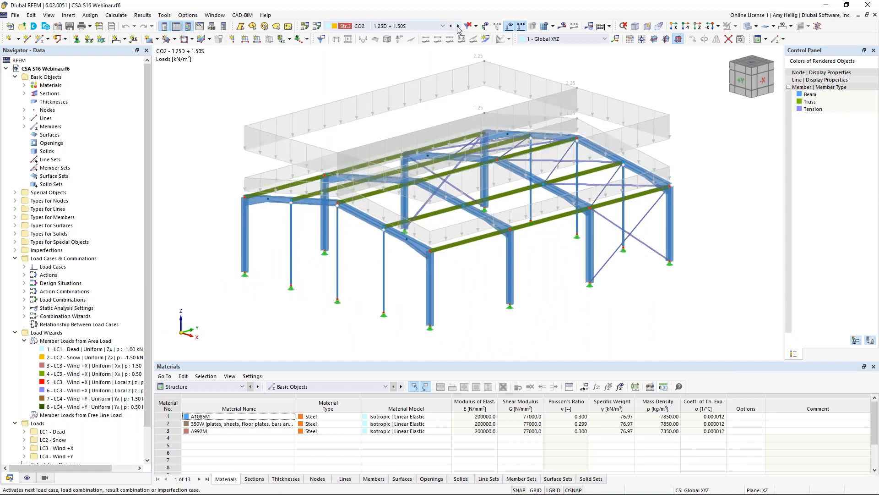
{"action": "left_click", "coordinate": [458, 27]}
{"action": "mouse_move", "coordinate": [366, 243]}
{"action": "middle_mouse_down", "text": "ctrl"}
{"action": "mouse_move", "coordinate": [406, 232]}
{"action": "mouse_move", "coordinate": [468, 249]}
{"action": "middle_mouse_up", "text": "ctrl"}
{"action": "middle_click_drag", "start_coordinate": [445, 216], "coordinate": [430, 228], "text": "ctrl"}
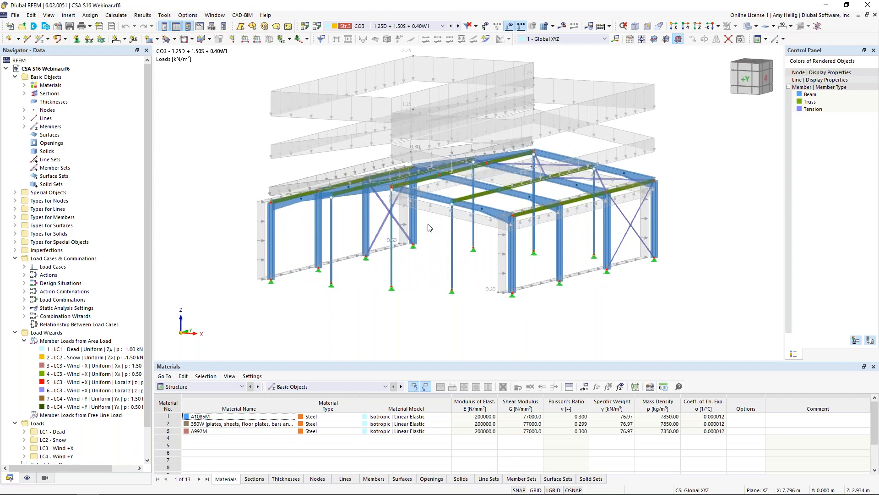
{"action": "middle_click_drag", "start_coordinate": [378, 135], "coordinate": [367, 153]}
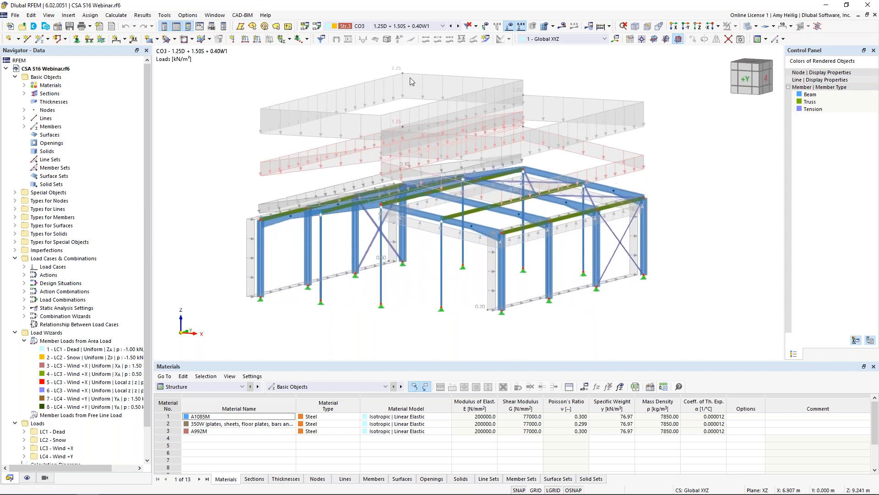
Hide the load display, switch to load combination CO2 - 1.25D + 1.50S and calculate its results.
{"action": "left_click", "coordinate": [510, 26]}
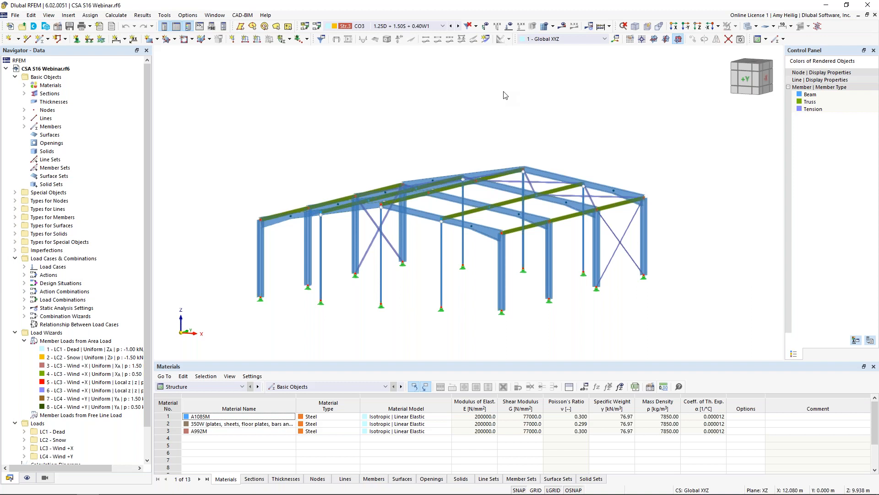
{"action": "middle_click_drag", "start_coordinate": [505, 95], "coordinate": [479, 111], "text": "ctrl"}
{"action": "left_click", "coordinate": [443, 26]}
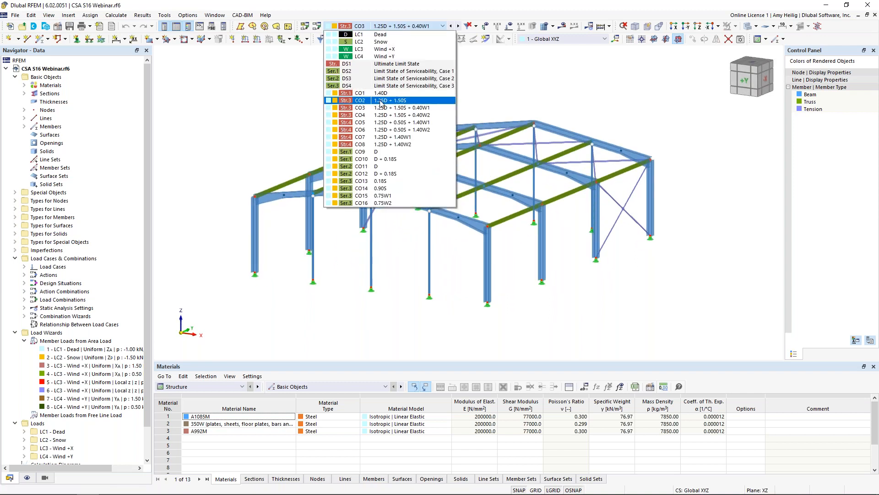
{"action": "left_click", "coordinate": [385, 101]}
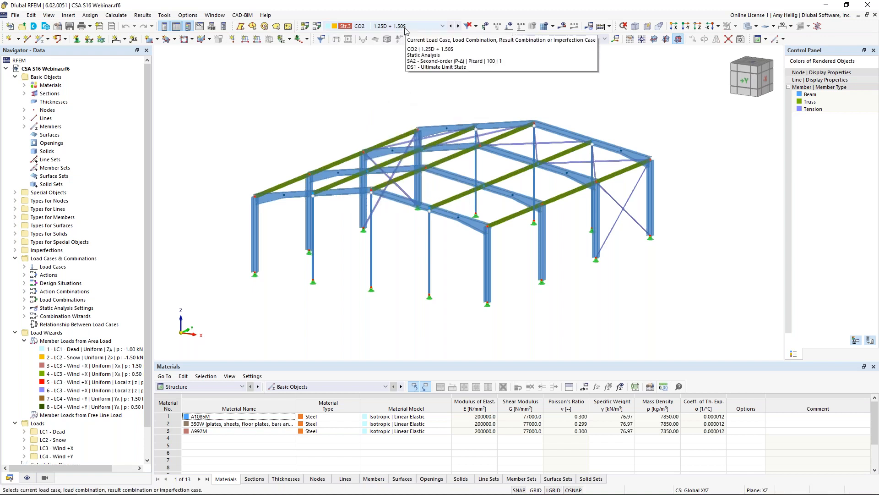
{"action": "left_click", "coordinate": [562, 29]}
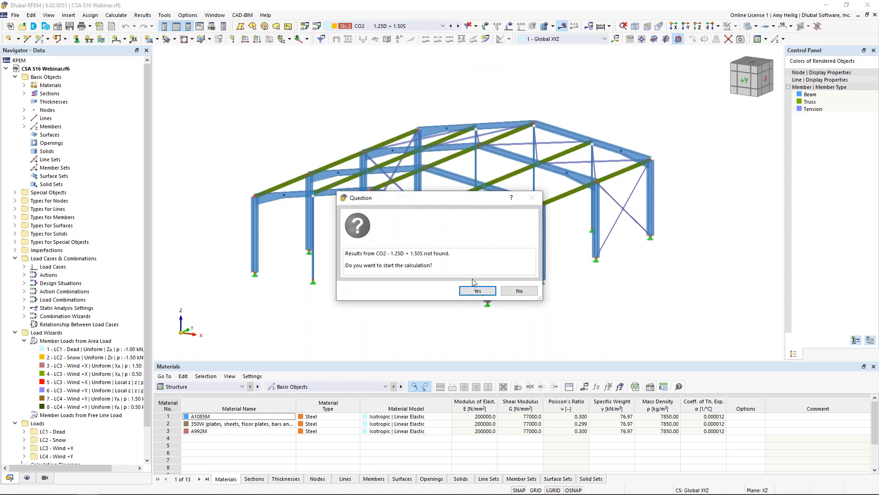
{"action": "left_click", "coordinate": [472, 292]}
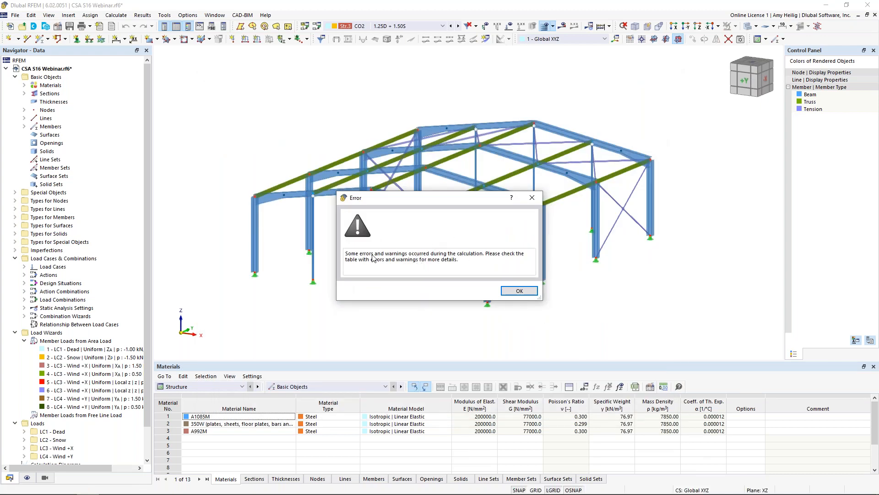
{"action": "left_click", "coordinate": [516, 292]}
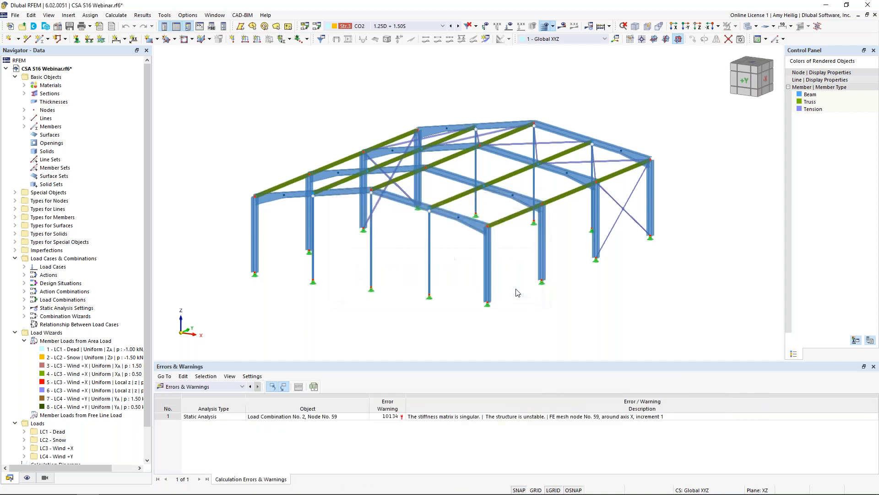
Locate the node named in the CO2 calculation error and examine the column connection around it on the end frame.
{"action": "left_click", "coordinate": [521, 416]}
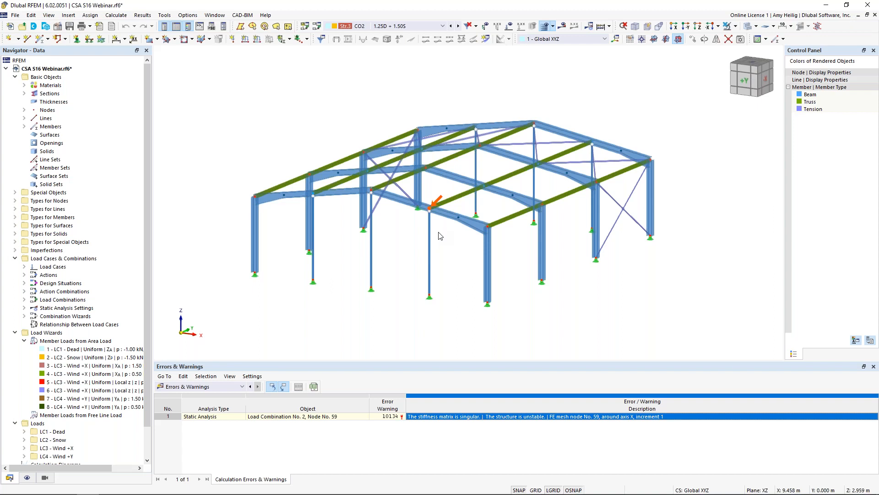
{"action": "scroll", "coordinate": [435, 231], "scroll_direction": "up", "scroll_amount": 2}
{"action": "scroll", "coordinate": [432, 207], "scroll_direction": "up", "scroll_amount": 5}
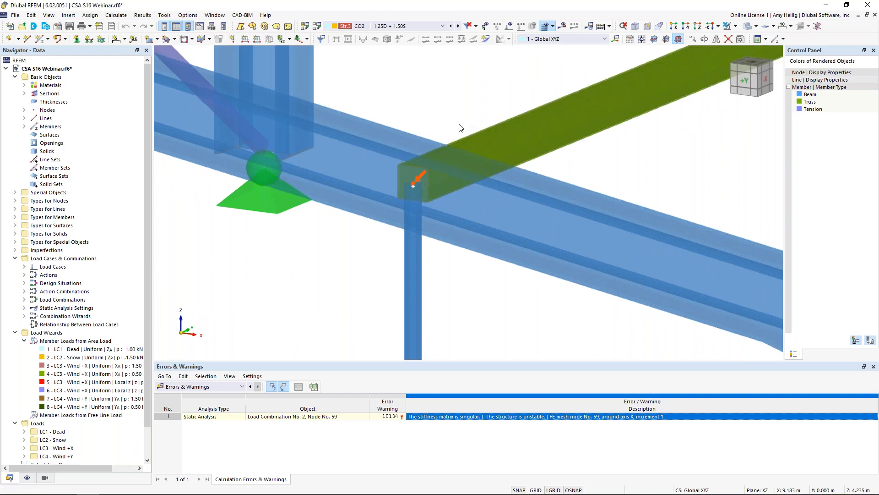
{"action": "scroll", "coordinate": [460, 128], "scroll_direction": "down", "scroll_amount": 5}
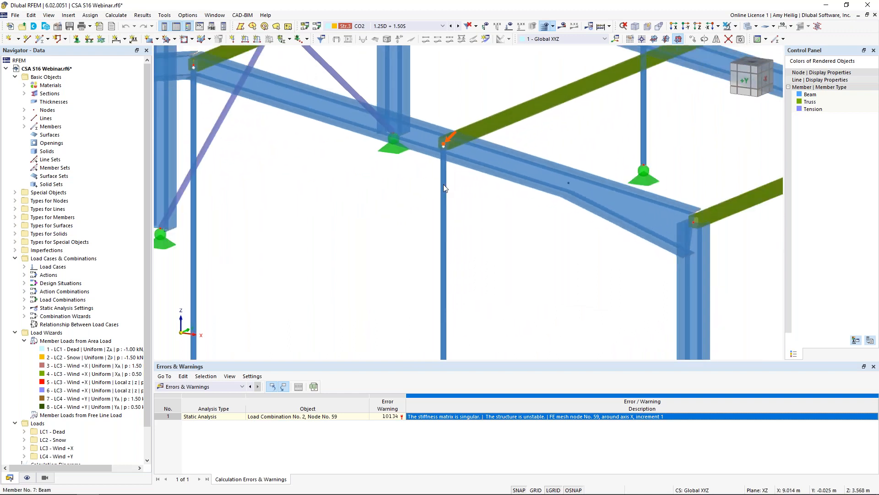
{"action": "scroll", "coordinate": [478, 180], "scroll_direction": "down", "scroll_amount": 5}
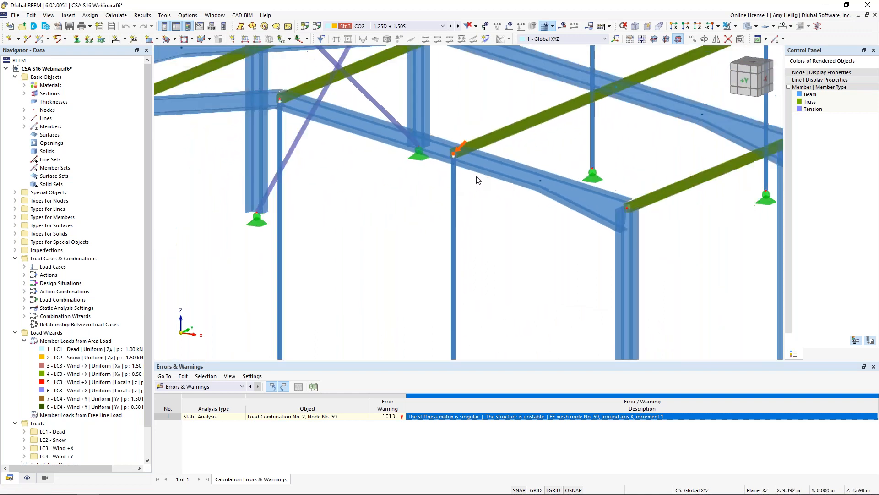
{"action": "scroll", "coordinate": [478, 180], "scroll_direction": "down", "scroll_amount": 2}
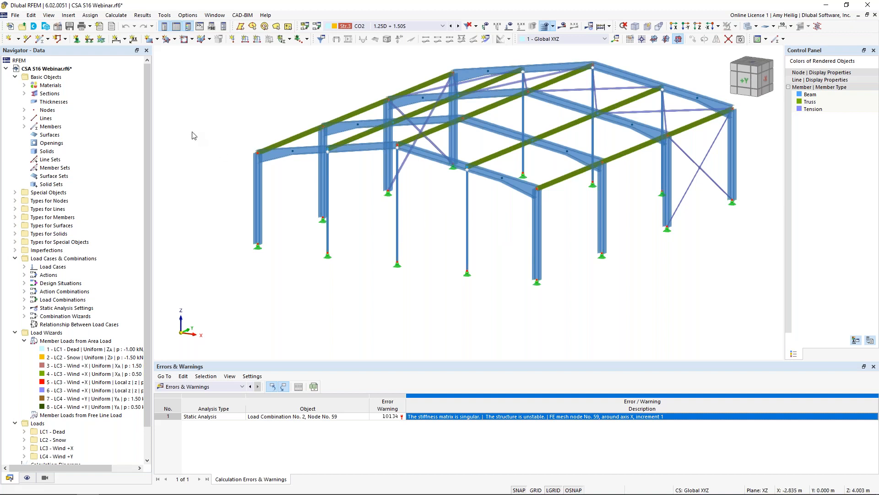
Activate the Structure Stability add-on in the model's base data.
{"action": "right_click", "coordinate": [66, 71]}
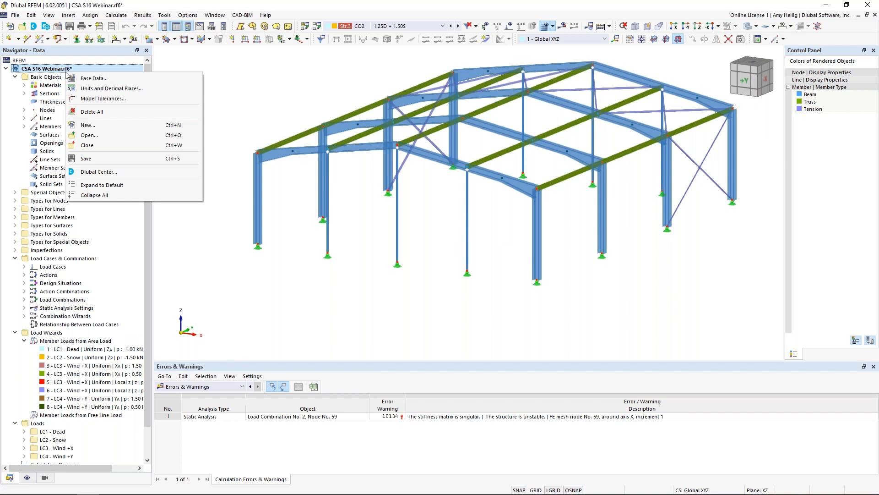
{"action": "left_click", "coordinate": [79, 80]}
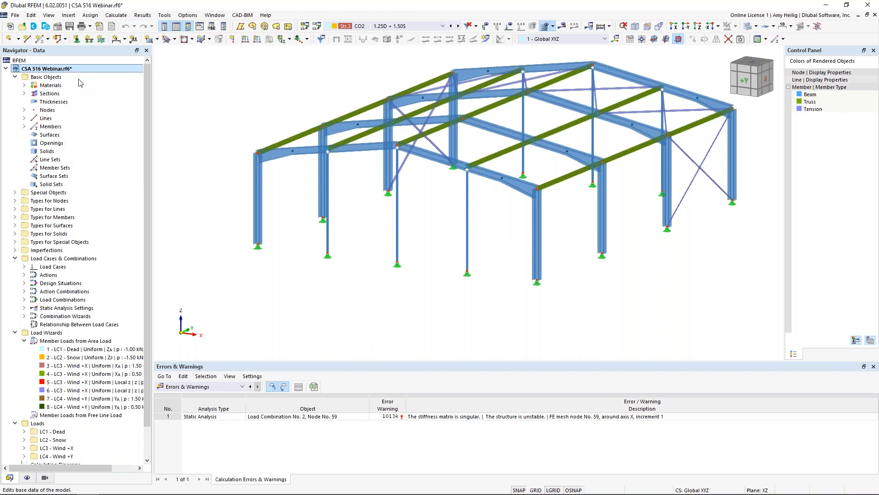
{"action": "left_click", "coordinate": [305, 111]}
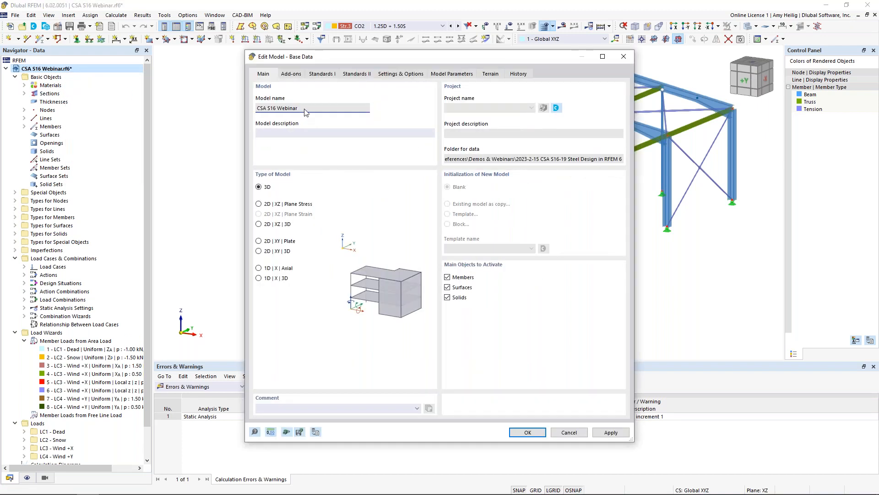
{"action": "left_click", "coordinate": [299, 76]}
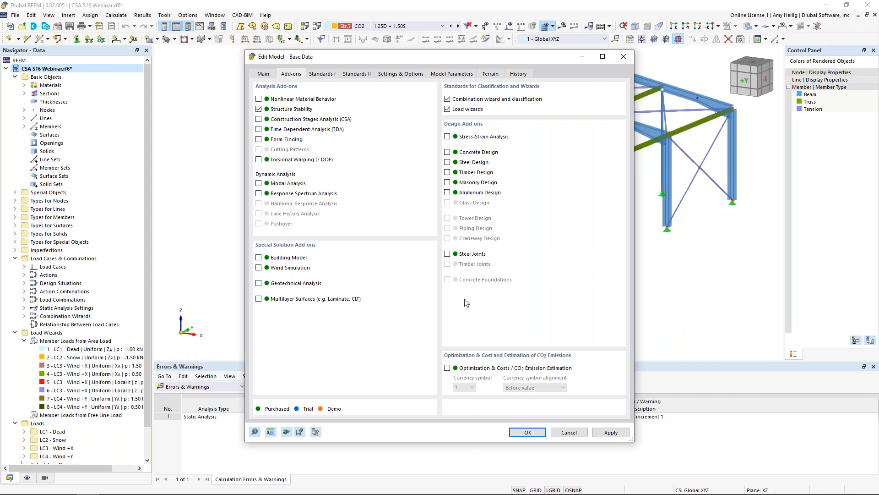
{"action": "left_click", "coordinate": [518, 434]}
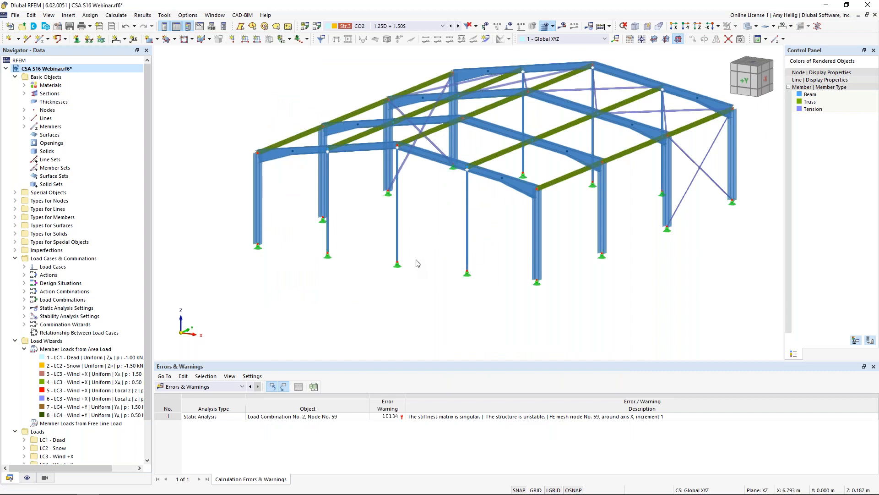
Enable the critical load calculation for CO2 and set stability settings ST1 to calculate without loading for an instability check by mode shape.
{"action": "left_click", "coordinate": [317, 28]}
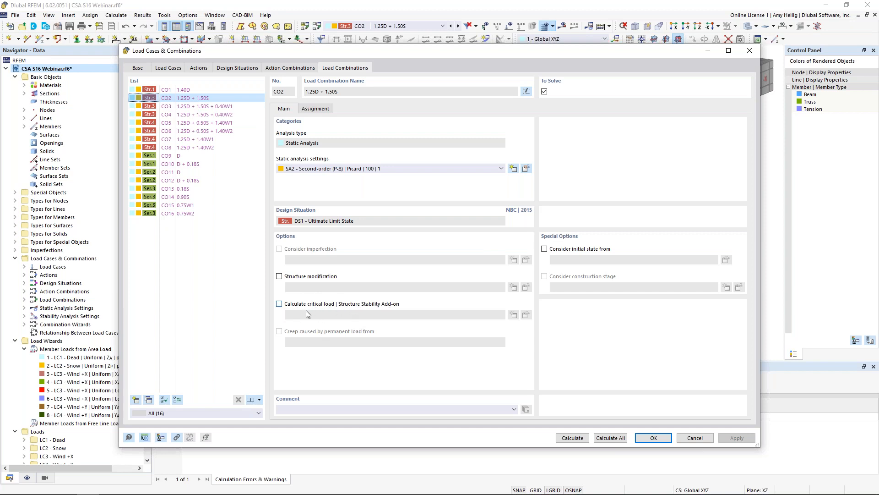
{"action": "left_click", "coordinate": [280, 304]}
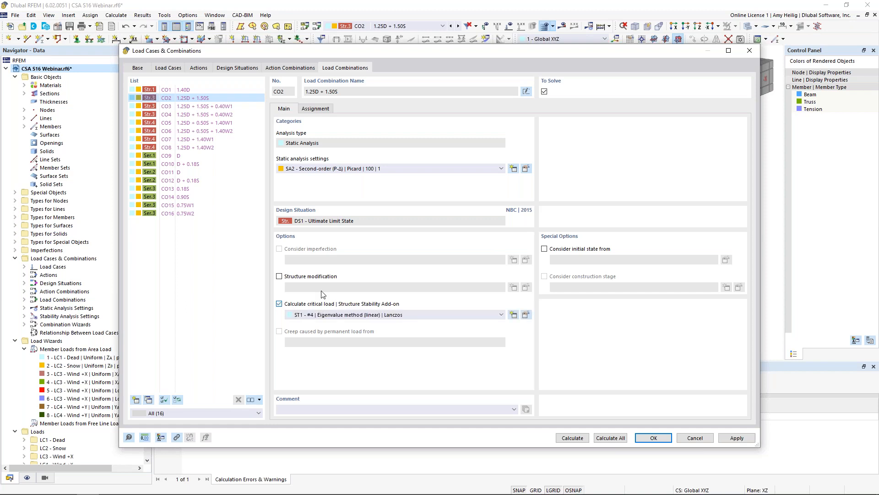
{"action": "left_click", "coordinate": [525, 316]}
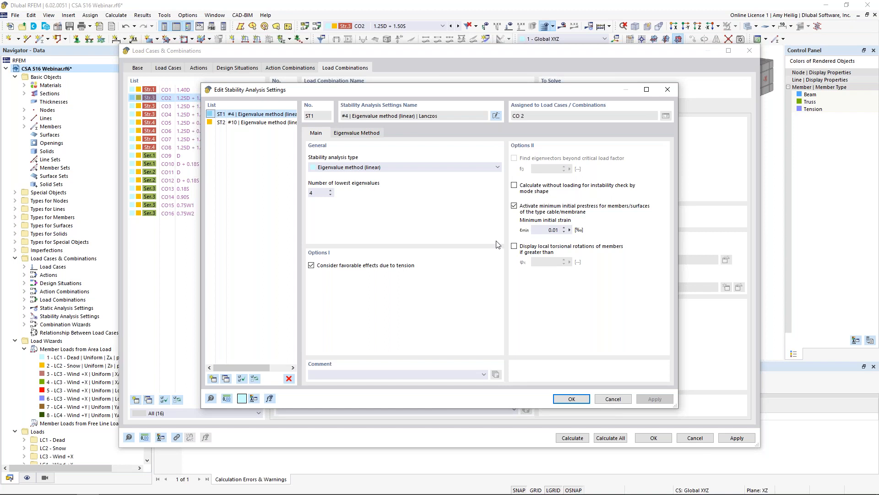
{"action": "left_click", "coordinate": [514, 186]}
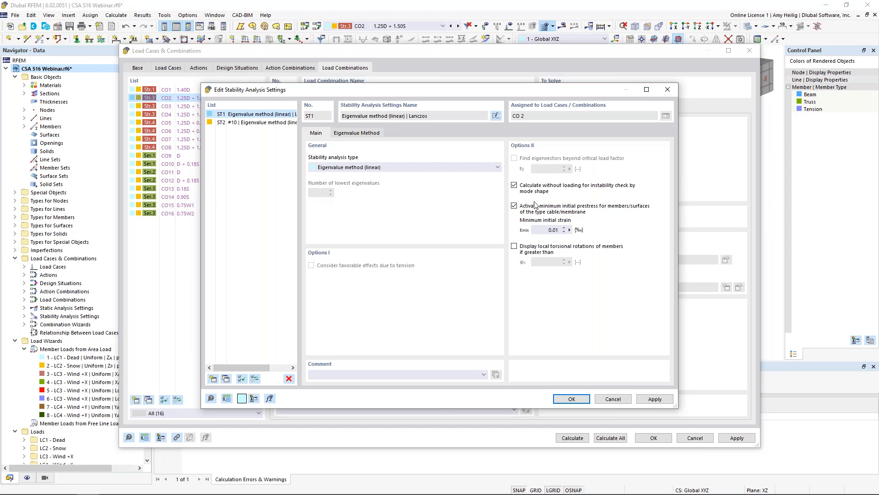
{"action": "left_click", "coordinate": [568, 400]}
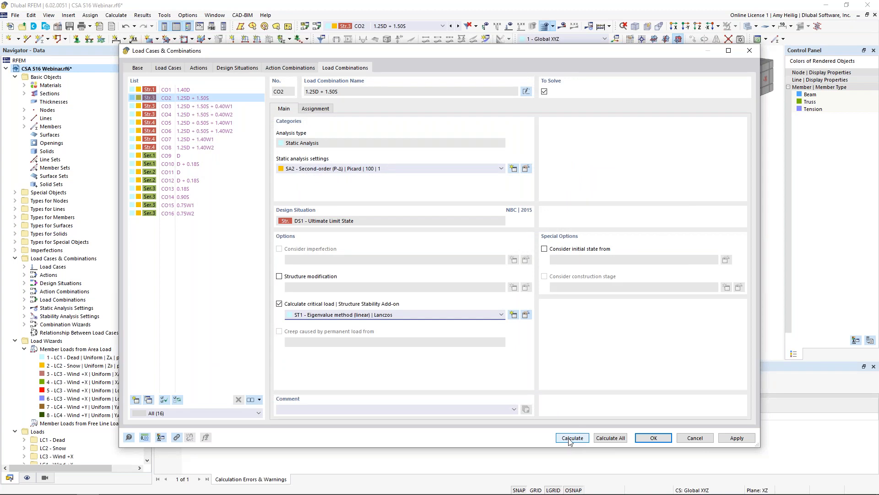
Calculate CO2 with the stability settings and examine the mode shape at the top of the end-wall column.
{"action": "left_click", "coordinate": [571, 438]}
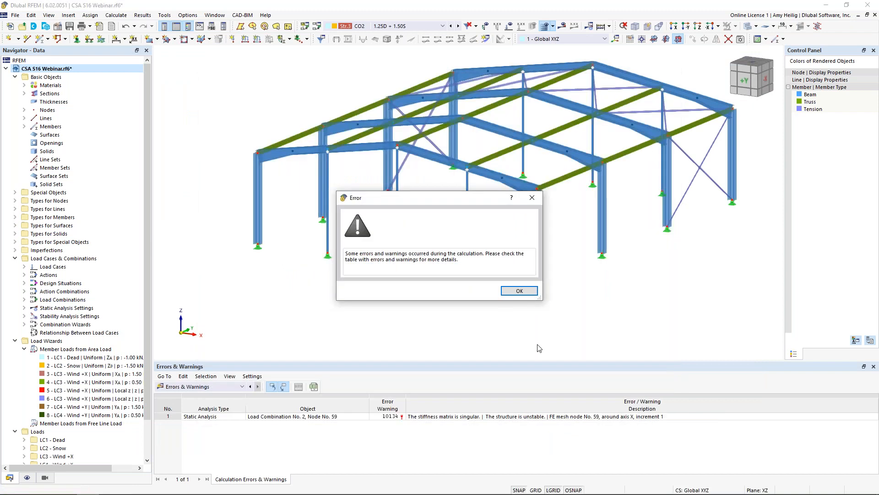
{"action": "left_click", "coordinate": [519, 290]}
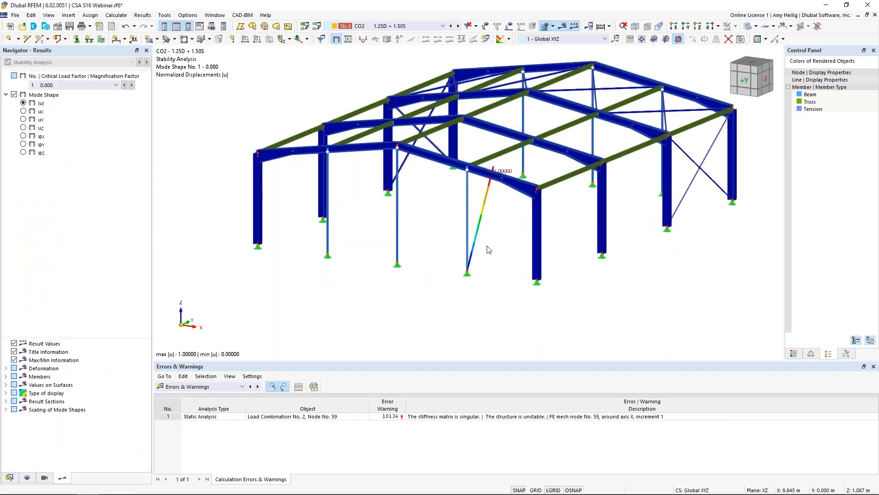
{"action": "middle_click_drag", "start_coordinate": [493, 236], "coordinate": [448, 275], "text": "ctrl"}
{"action": "scroll", "coordinate": [449, 283], "scroll_direction": "up", "scroll_amount": 5}
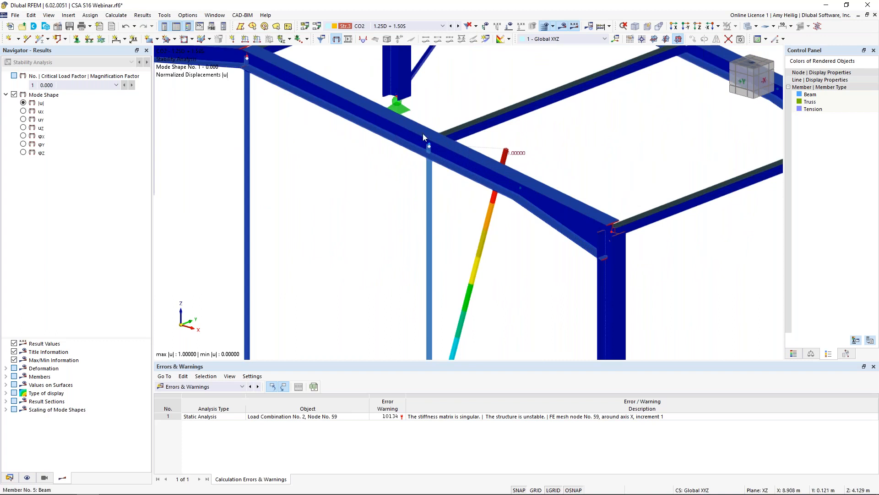
{"action": "mouse_move", "coordinate": [430, 150]}
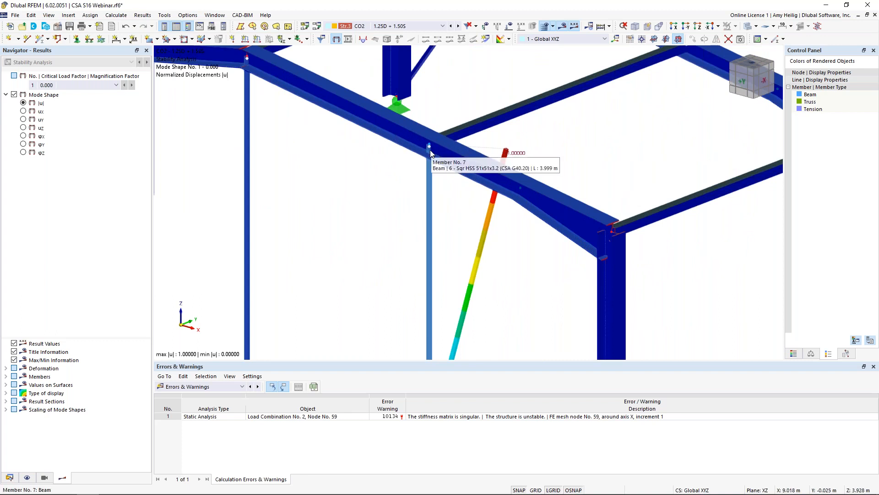
Turn off the results, display the model as wireframe and move the end-wall column's top node onto the rafter node, confirming the node merge.
{"action": "left_click", "coordinate": [562, 27]}
{"action": "left_click", "coordinate": [747, 26]}
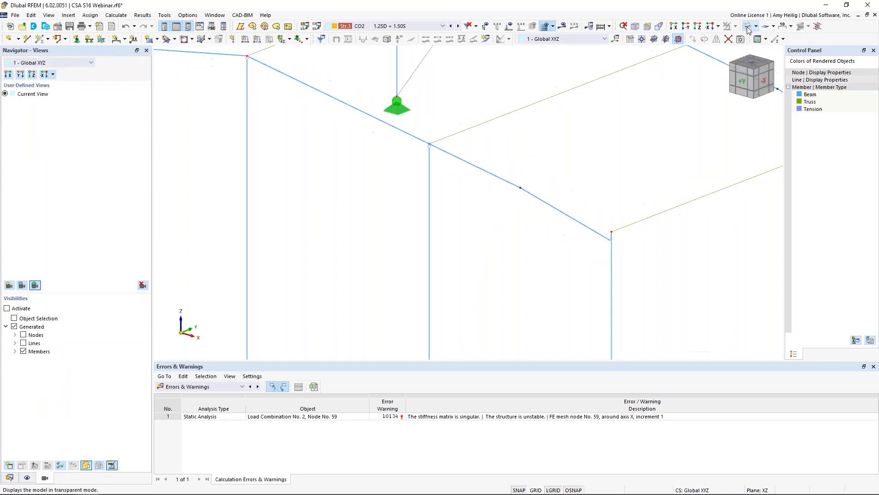
{"action": "scroll", "coordinate": [429, 144], "scroll_direction": "up", "scroll_amount": 3}
{"action": "scroll", "coordinate": [448, 160], "scroll_direction": "up", "scroll_amount": 10}
{"action": "scroll", "coordinate": [433, 137], "scroll_direction": "up", "scroll_amount": 1}
{"action": "middle_click_drag", "start_coordinate": [439, 142], "coordinate": [418, 196]}
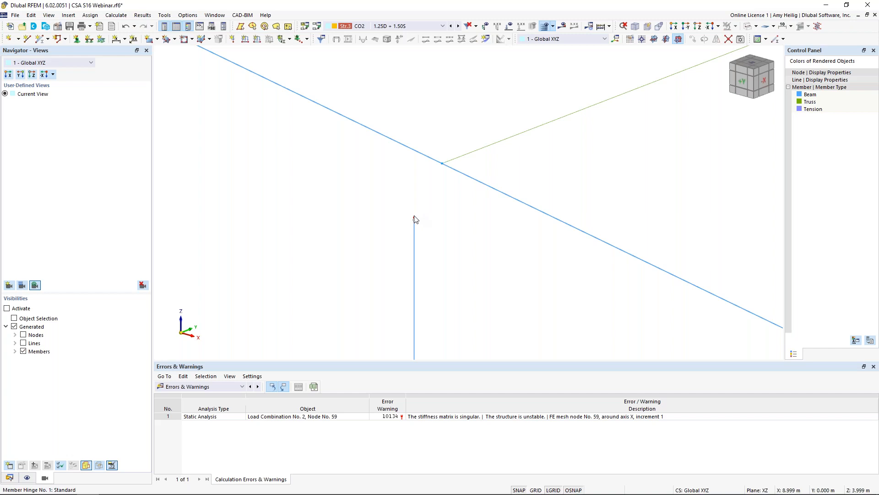
{"action": "left_click_drag", "start_coordinate": [414, 219], "coordinate": [441, 165]}
{"action": "left_click", "coordinate": [477, 290]}
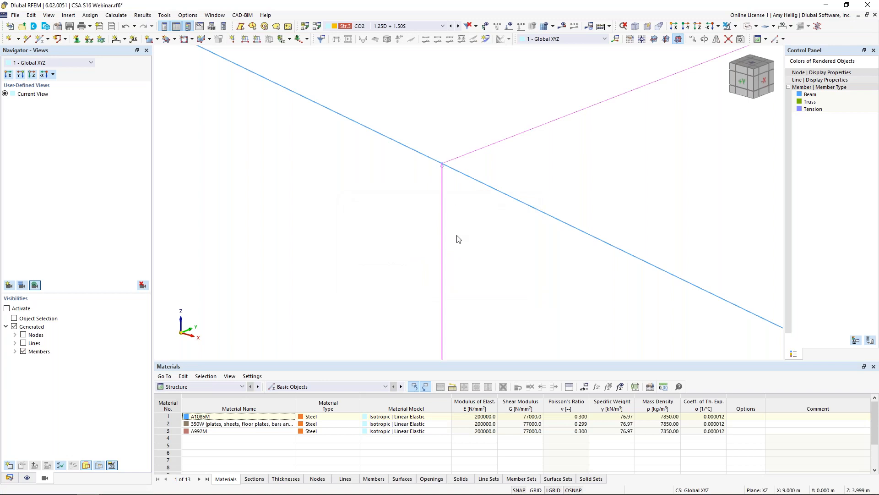
Clear the selection and return the whole frame to the rendered display.
{"action": "scroll", "coordinate": [458, 238], "scroll_direction": "down", "scroll_amount": 5}
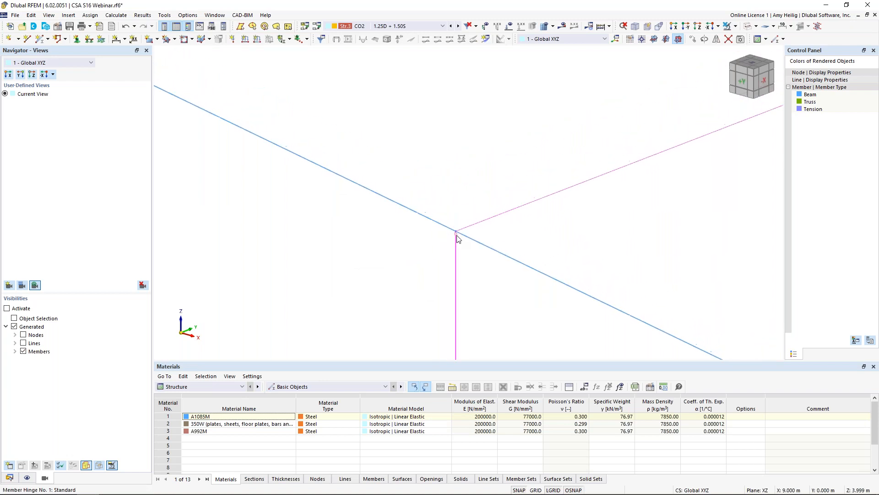
{"action": "scroll", "coordinate": [458, 239], "scroll_direction": "down", "scroll_amount": 8}
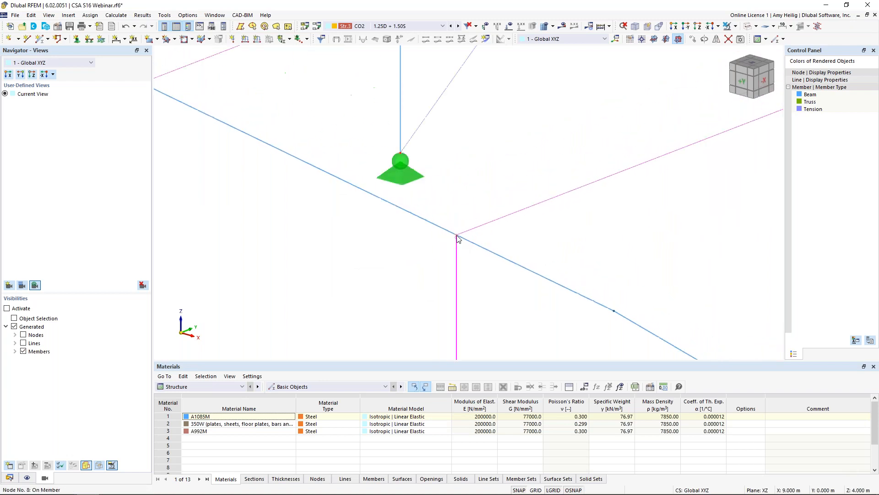
{"action": "left_click", "coordinate": [470, 273]}
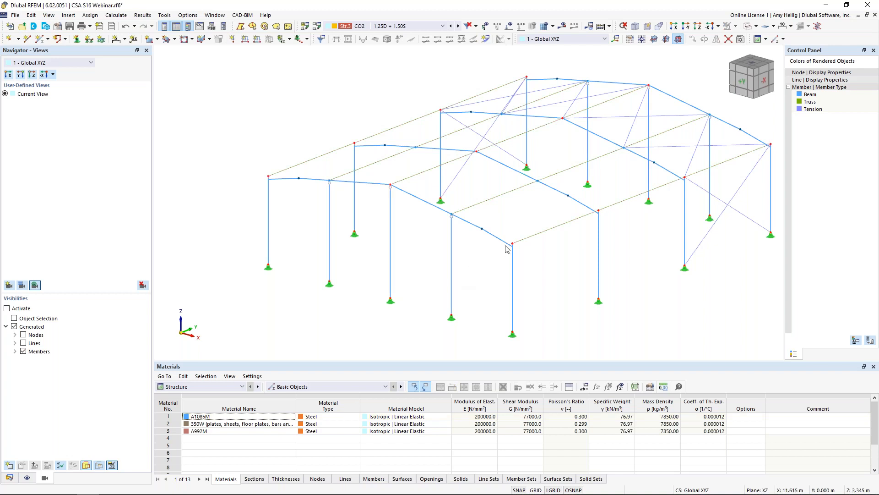
{"action": "left_click", "coordinate": [747, 28]}
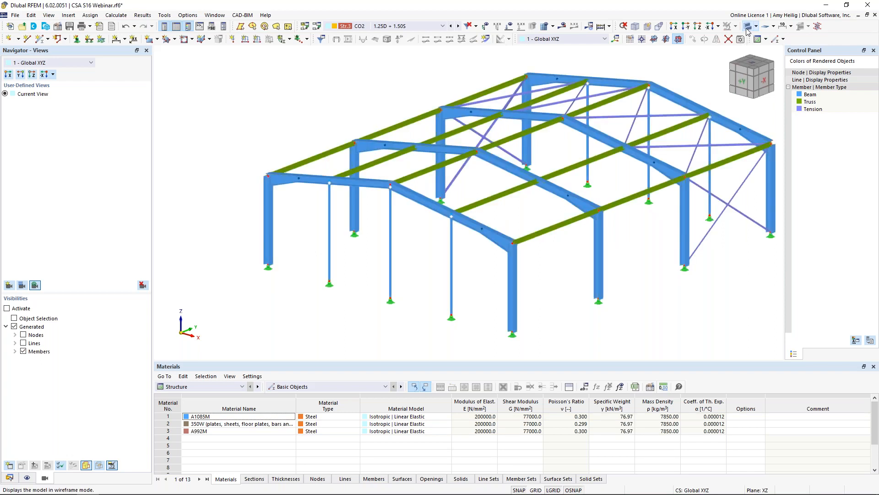
{"action": "middle_click_drag", "start_coordinate": [462, 286], "coordinate": [412, 271]}
Disable the critical load calculation for load combination CO2 and calculate it again.
{"action": "left_click", "coordinate": [318, 26]}
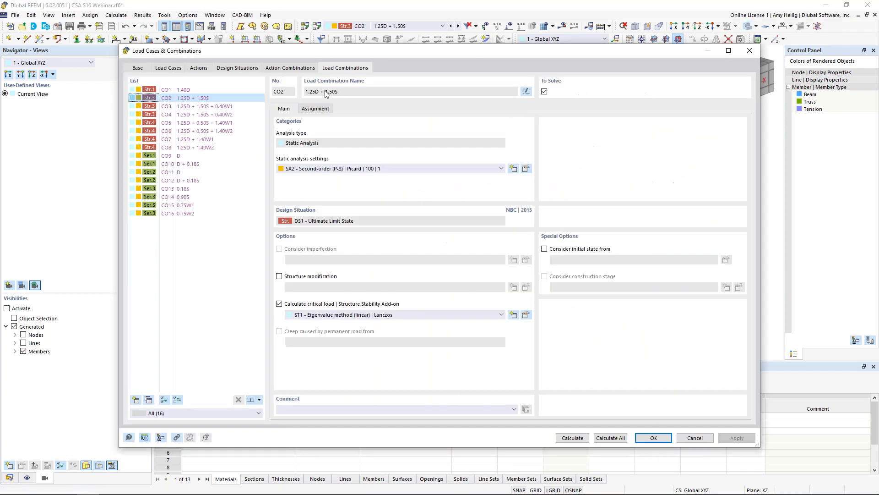
{"action": "left_click", "coordinate": [279, 303]}
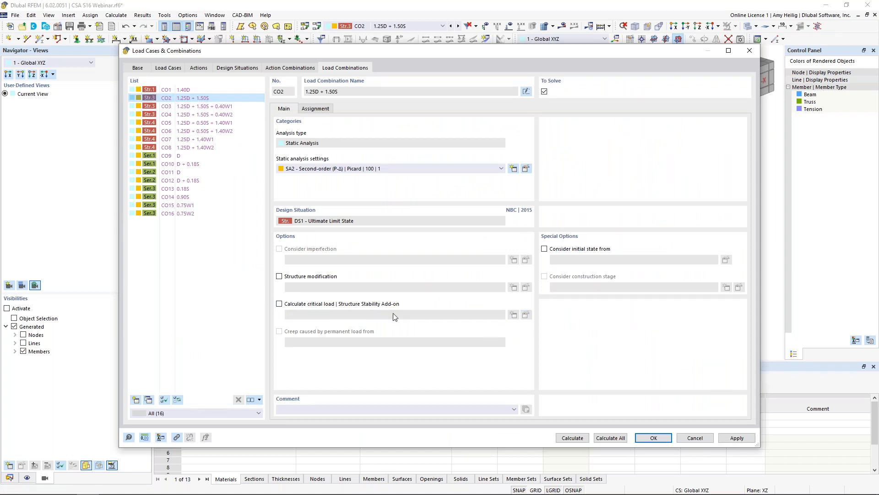
{"action": "left_click", "coordinate": [573, 437]}
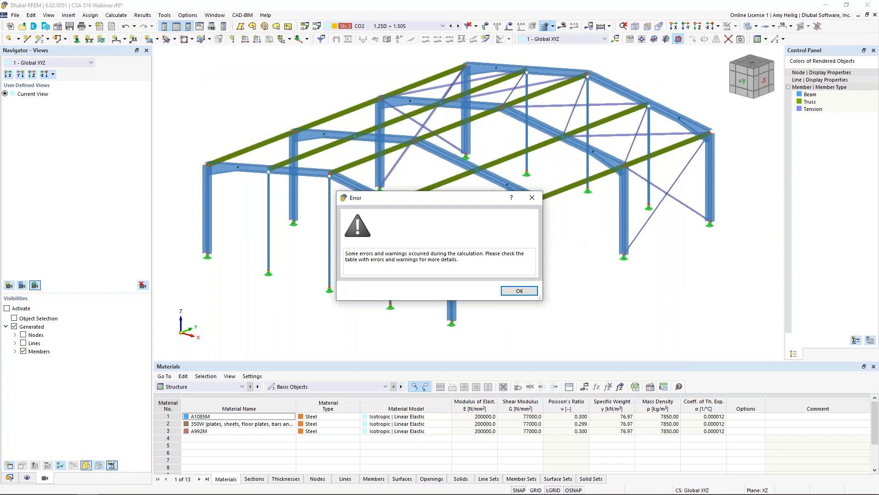
Dismiss the calculation error and locate the FE mesh node named in the error table on the model.
{"action": "left_click", "coordinate": [510, 291]}
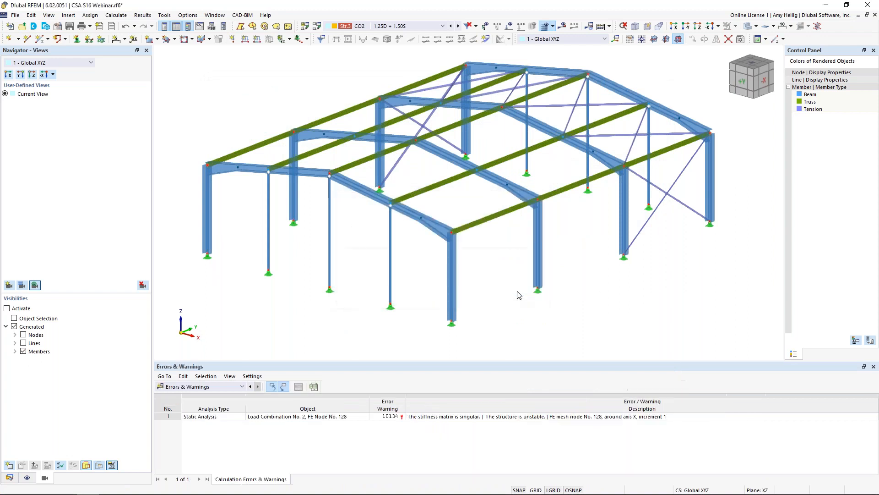
{"action": "left_click", "coordinate": [486, 418]}
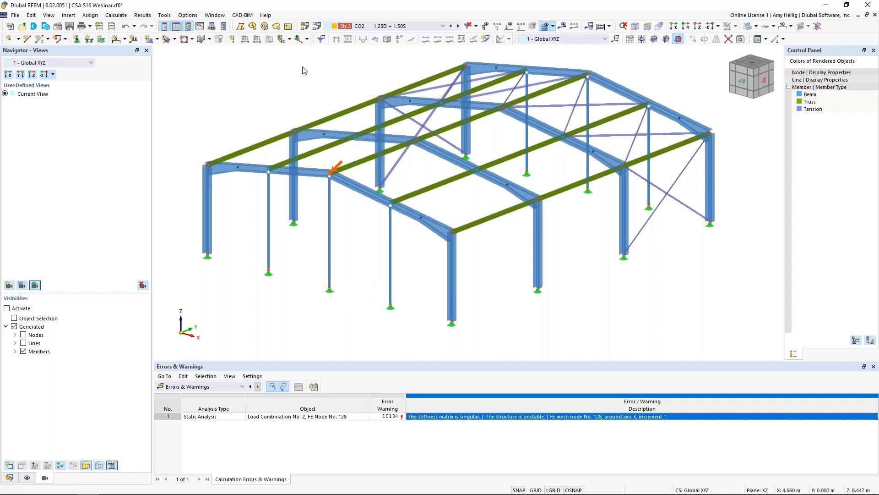
Assign static analysis settings SA1 - Geometrically linear | Newton-Raphson to load combination CO2 and calculate it.
{"action": "left_click", "coordinate": [316, 26]}
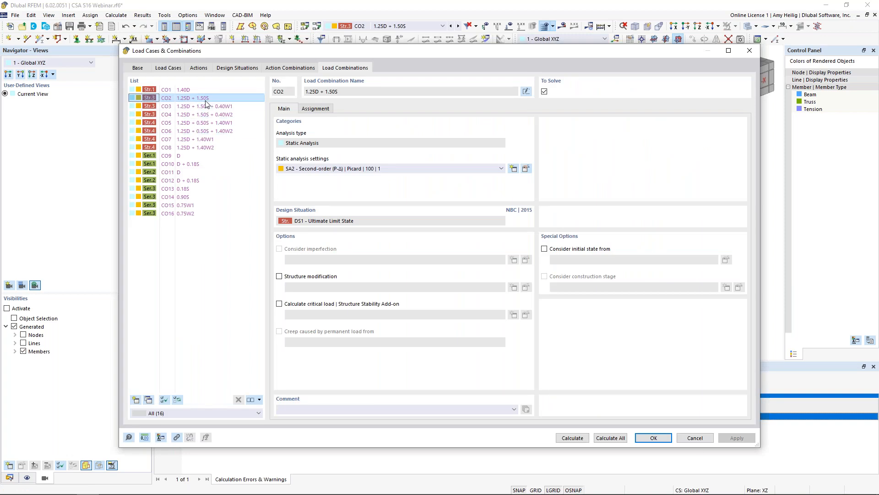
{"action": "left_click", "coordinate": [340, 170]}
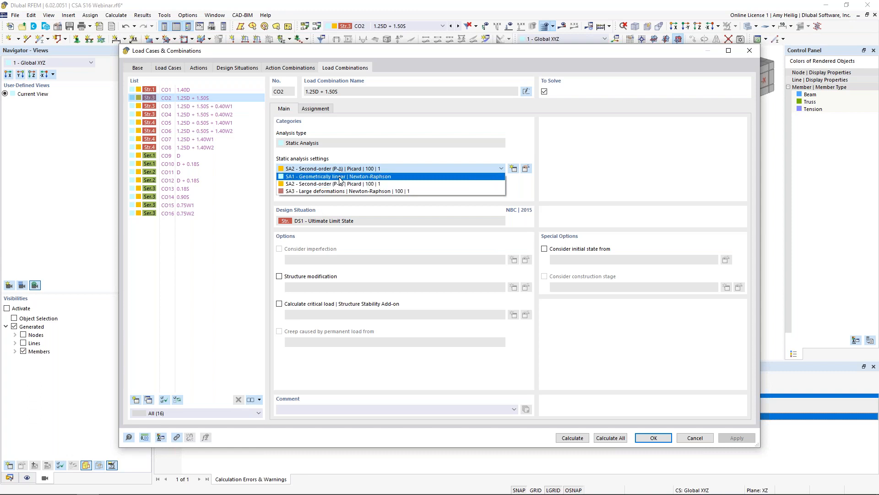
{"action": "left_click", "coordinate": [340, 177]}
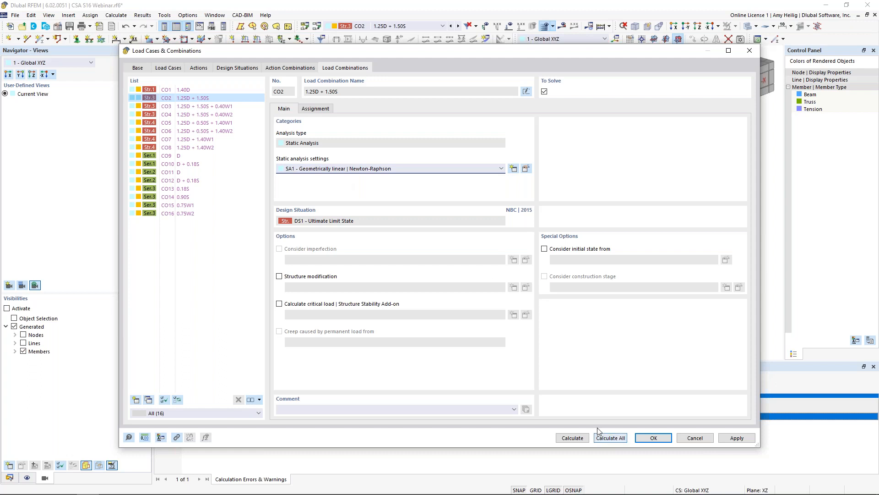
{"action": "left_click", "coordinate": [579, 436]}
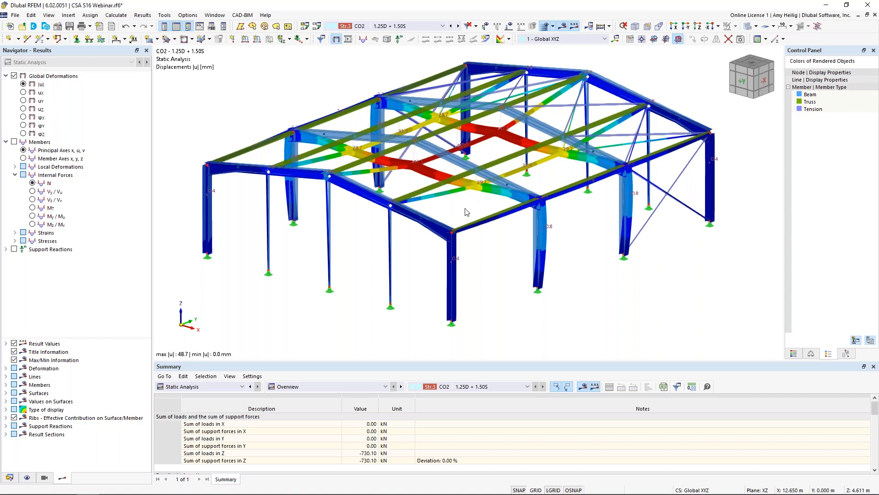
Enable the critical load calculation for CO2 with ST1, disable calculation without loading, request 10 lowest eigenvalues and calculate.
{"action": "left_click", "coordinate": [316, 26]}
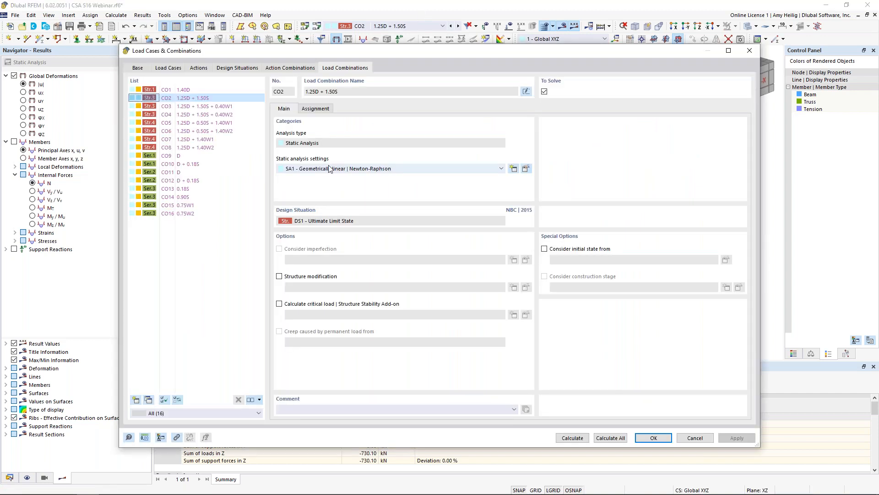
{"action": "left_click", "coordinate": [280, 305]}
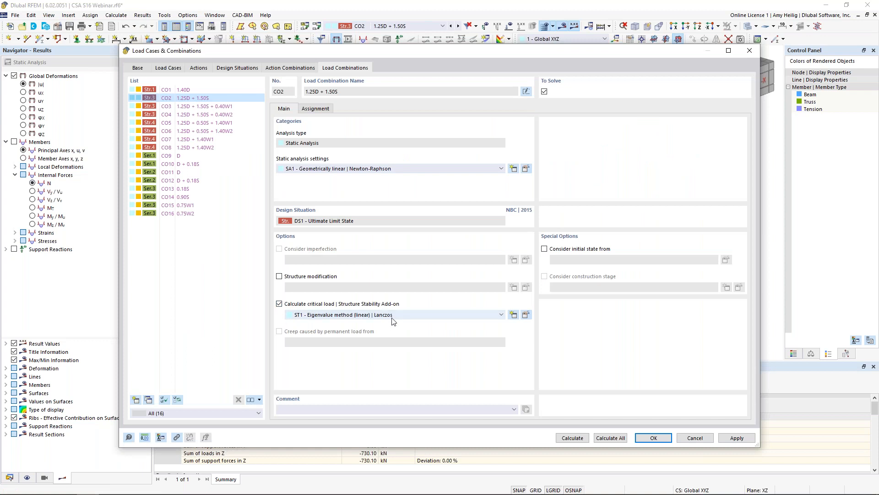
{"action": "left_click", "coordinate": [526, 315]}
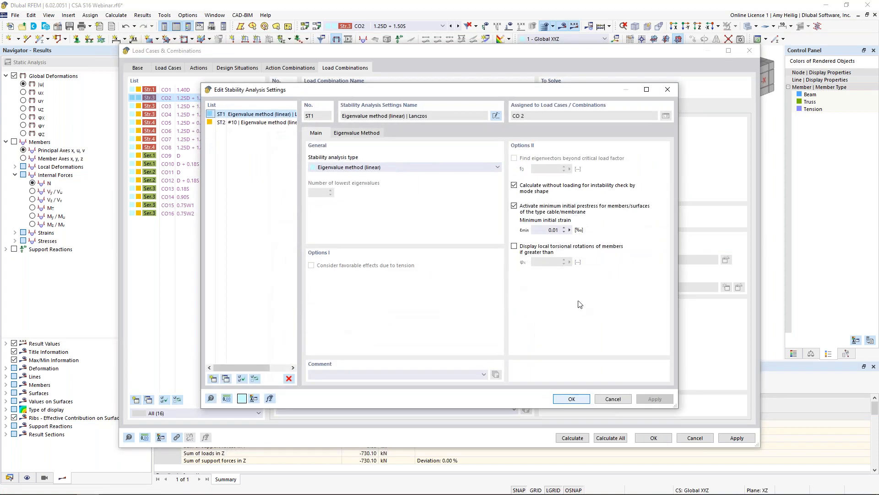
{"action": "left_click", "coordinate": [514, 185]}
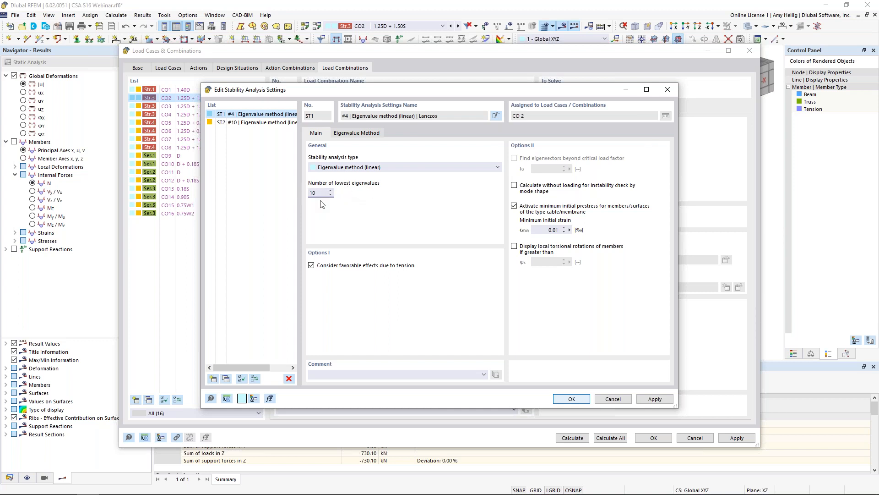
{"action": "left_click", "coordinate": [571, 399]}
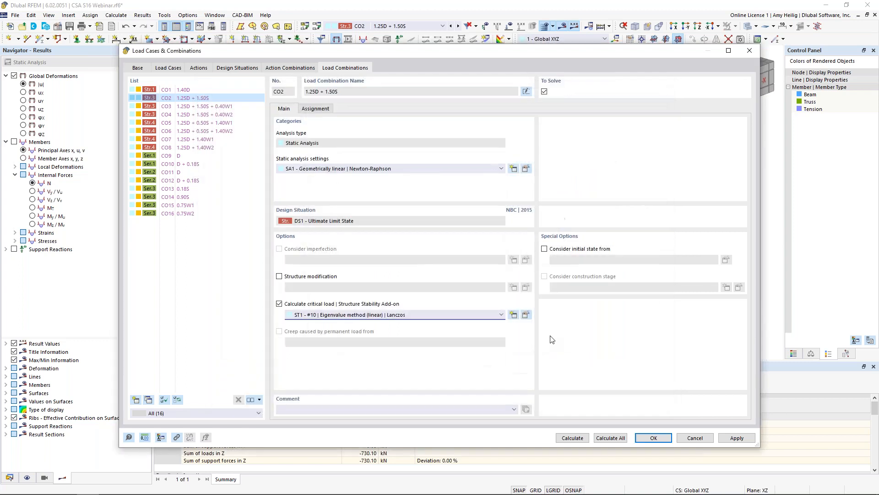
{"action": "left_click", "coordinate": [572, 438]}
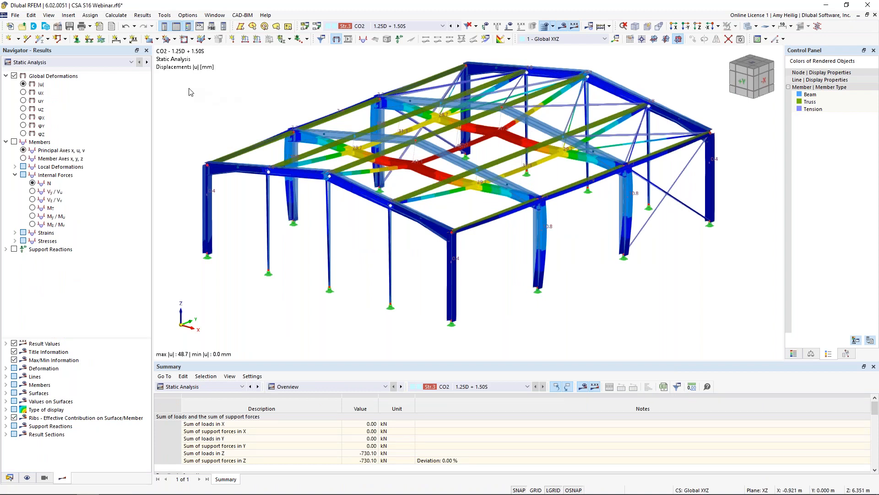
Display the stability analysis results and examine mode shapes 1 to 3 and the critical load factors of all modes.
{"action": "left_click", "coordinate": [83, 63]}
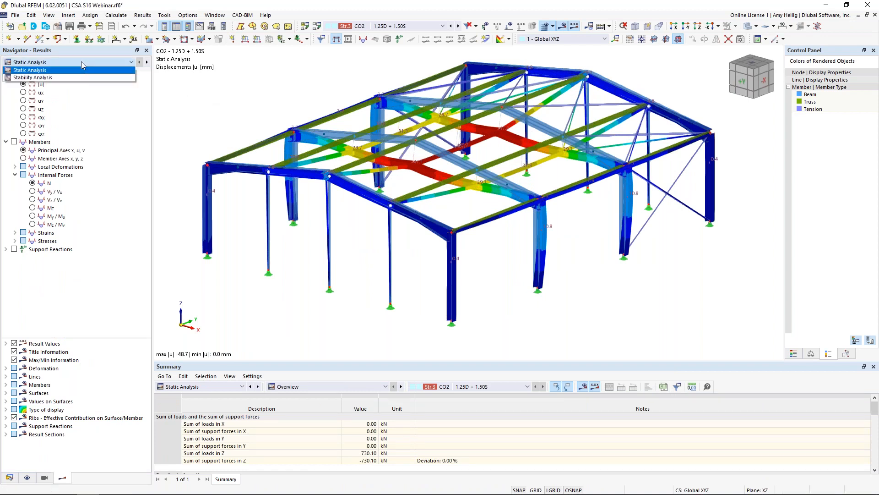
{"action": "left_click", "coordinate": [64, 78]}
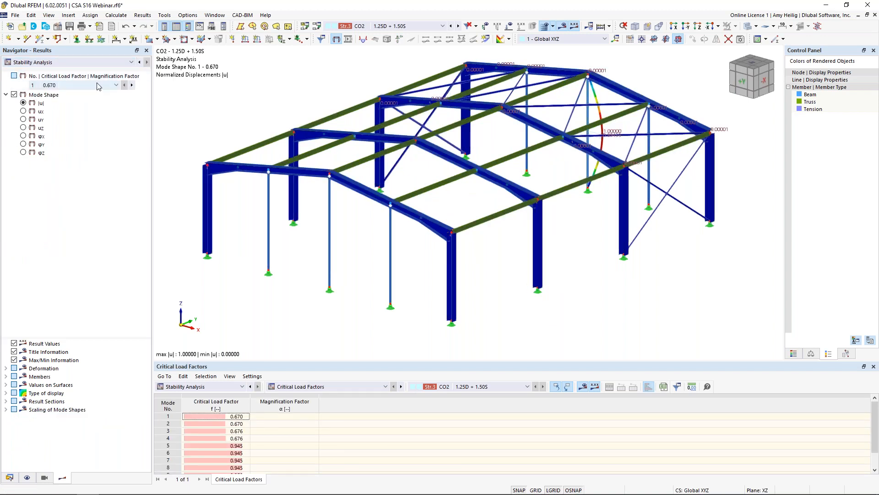
{"action": "left_click", "coordinate": [97, 85]}
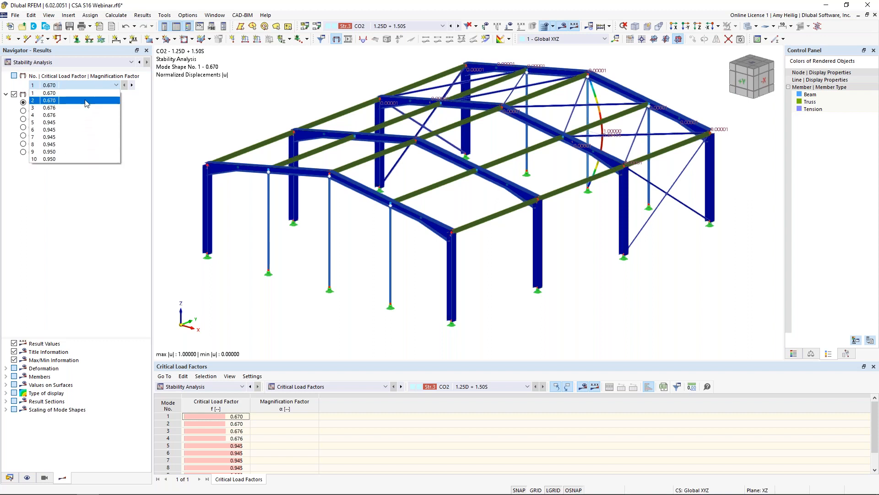
{"action": "left_click", "coordinate": [233, 416]}
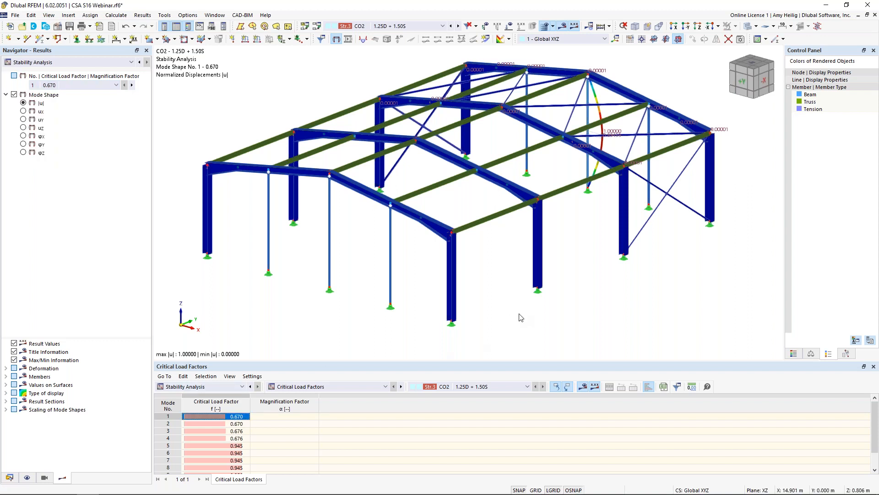
{"action": "middle_click_drag", "start_coordinate": [635, 301], "coordinate": [456, 274], "text": "ctrl"}
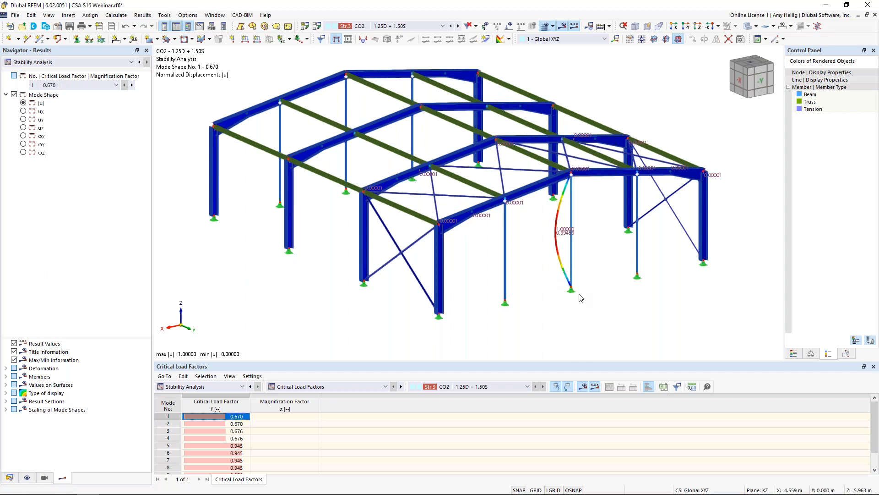
{"action": "left_click", "coordinate": [238, 424]}
{"action": "middle_click_drag", "start_coordinate": [526, 267], "coordinate": [571, 275], "text": "ctrl"}
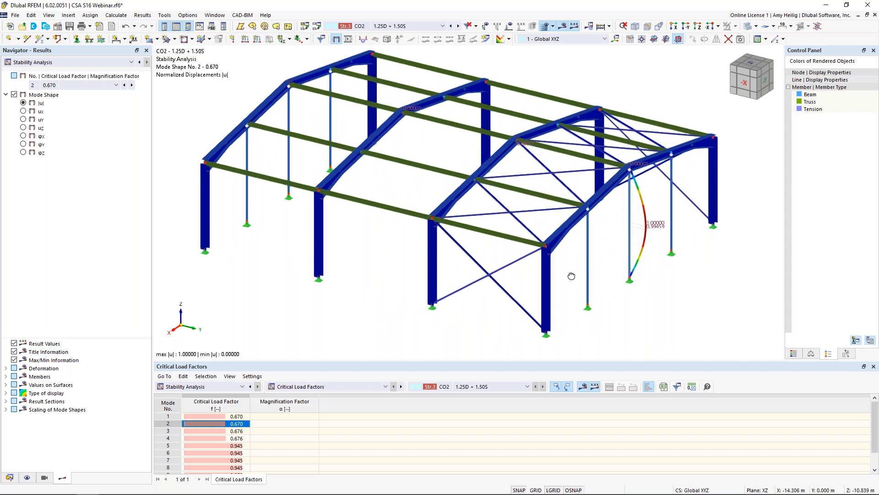
{"action": "left_click", "coordinate": [236, 431]}
{"action": "middle_click_drag", "start_coordinate": [279, 270], "coordinate": [434, 260], "text": "ctrl"}
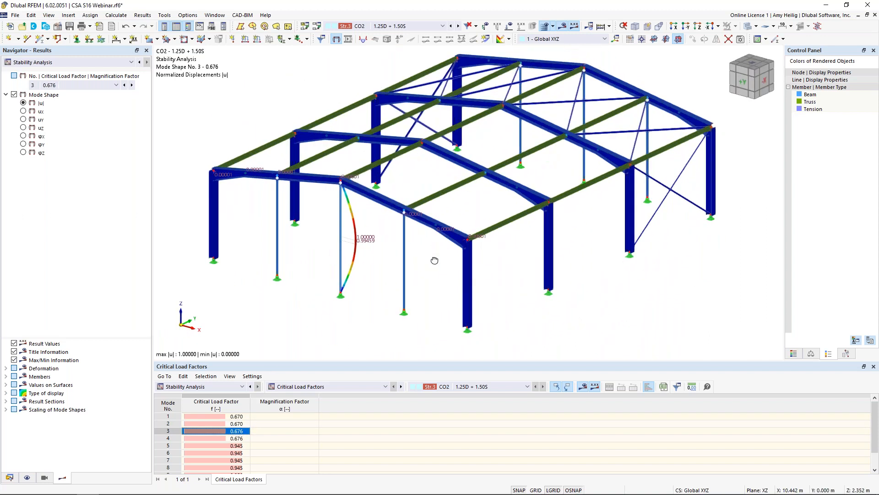
{"action": "left_click_drag", "start_coordinate": [372, 360], "coordinate": [371, 308]}
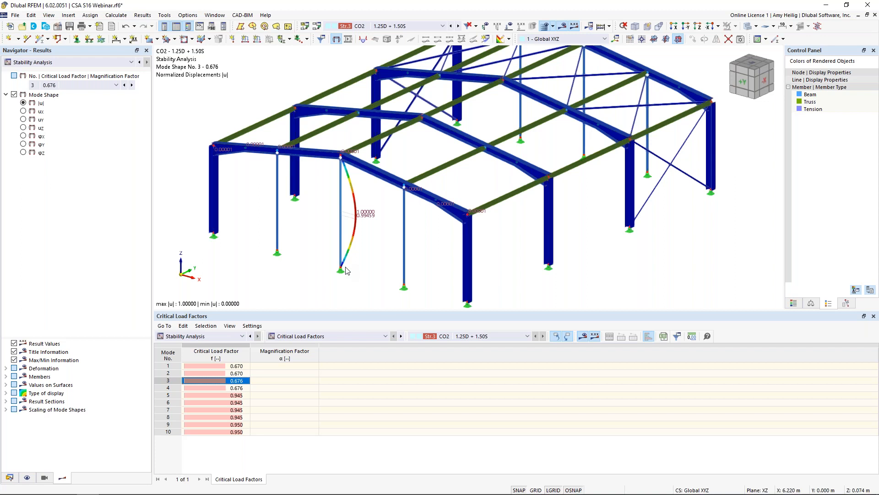
Change the section of the six intermediate end-wall columns to W 130x24 in A992M, accepting deletion of the results.
{"action": "middle_click_drag", "start_coordinate": [382, 231], "coordinate": [436, 210]}
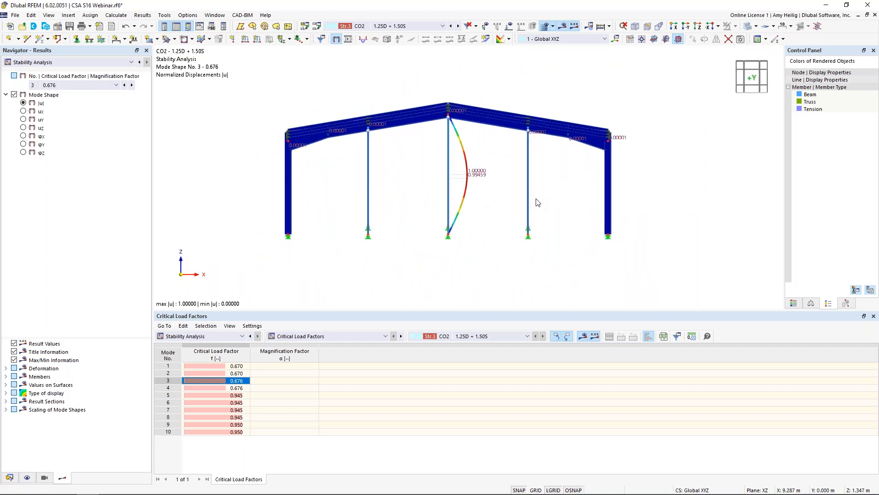
{"action": "left_click_drag", "start_coordinate": [565, 202], "coordinate": [350, 163]}
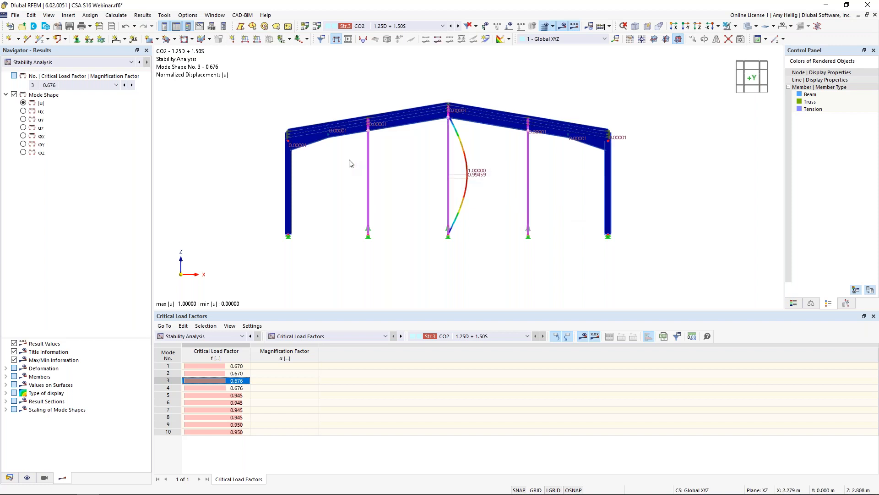
{"action": "double_click", "coordinate": [371, 181]}
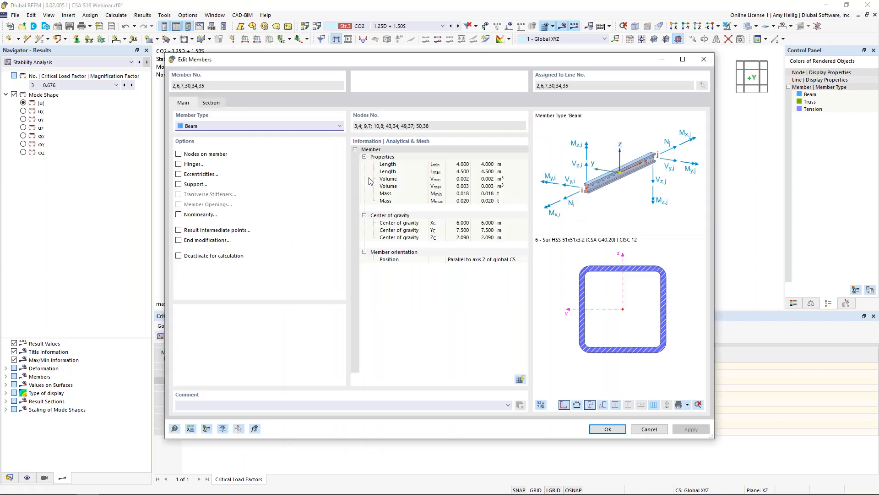
{"action": "left_click", "coordinate": [213, 103]}
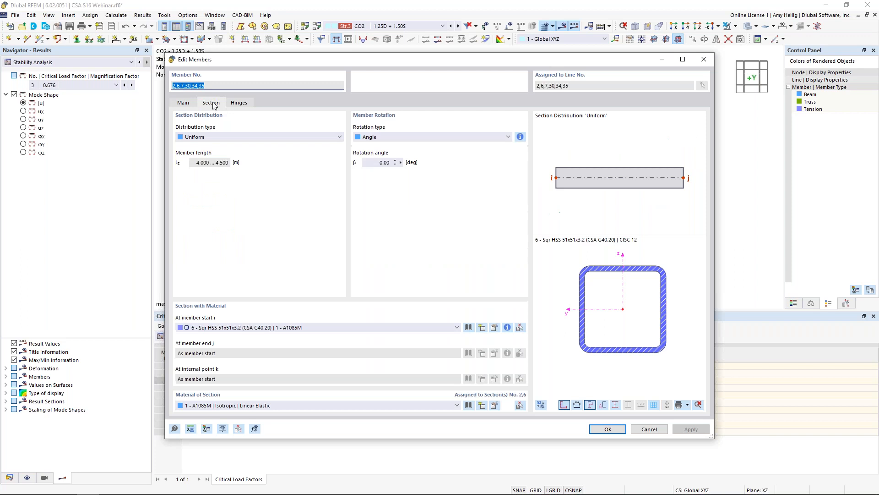
{"action": "left_click", "coordinate": [247, 327]}
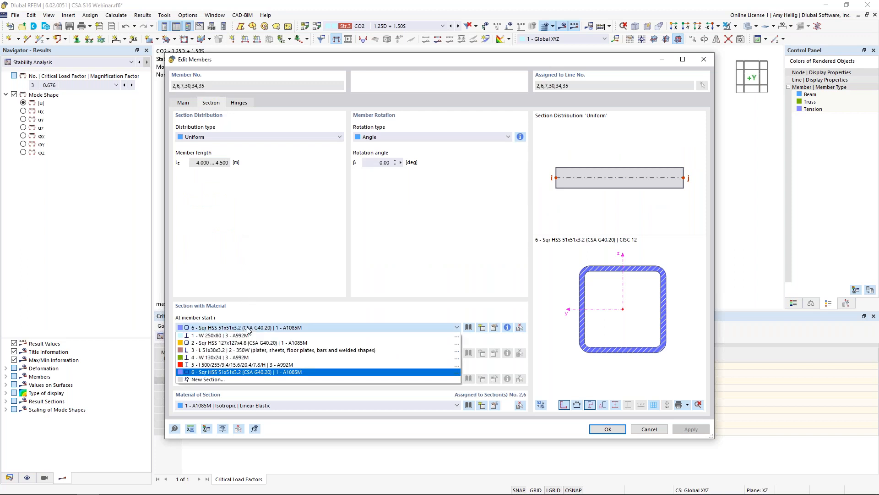
{"action": "left_click", "coordinate": [242, 358]}
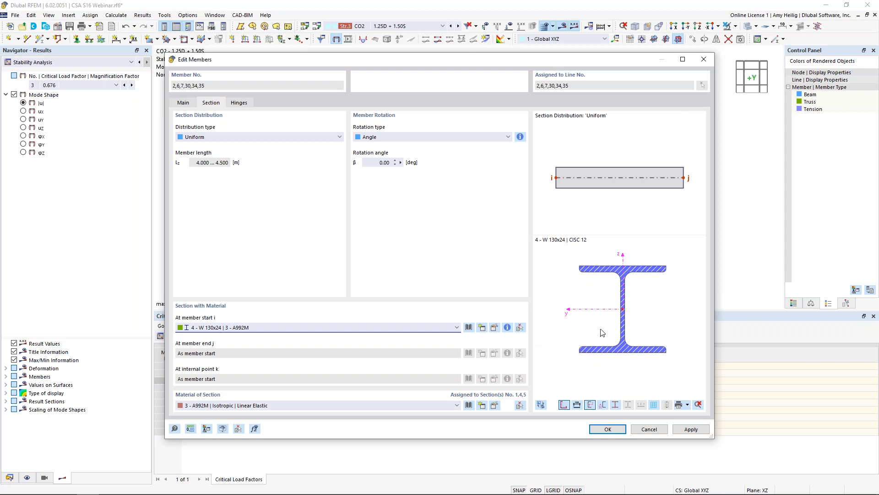
{"action": "left_click", "coordinate": [603, 429]}
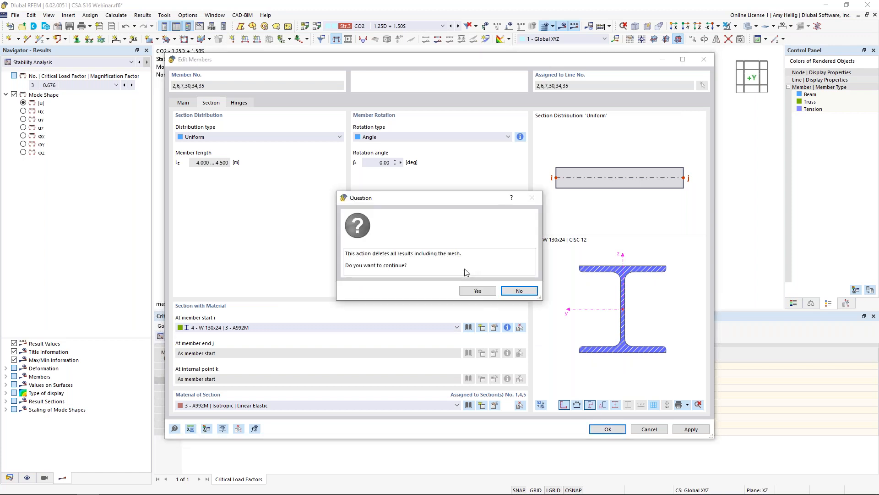
{"action": "left_click", "coordinate": [476, 292]}
Assign static analysis settings SA2 - Second-order (P-Δ) | Picard | 100 | 1 to CO2 and calculate it.
{"action": "middle_click_drag", "start_coordinate": [572, 239], "coordinate": [545, 253], "text": "ctrl"}
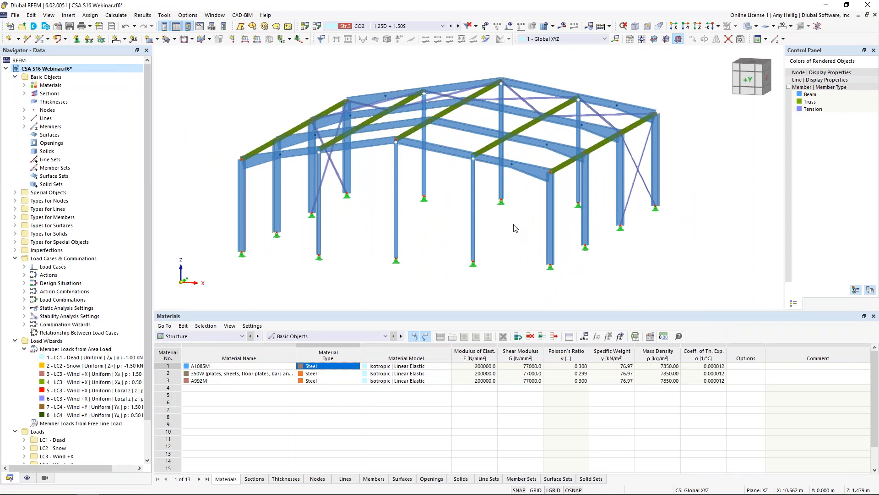
{"action": "left_click", "coordinate": [316, 27]}
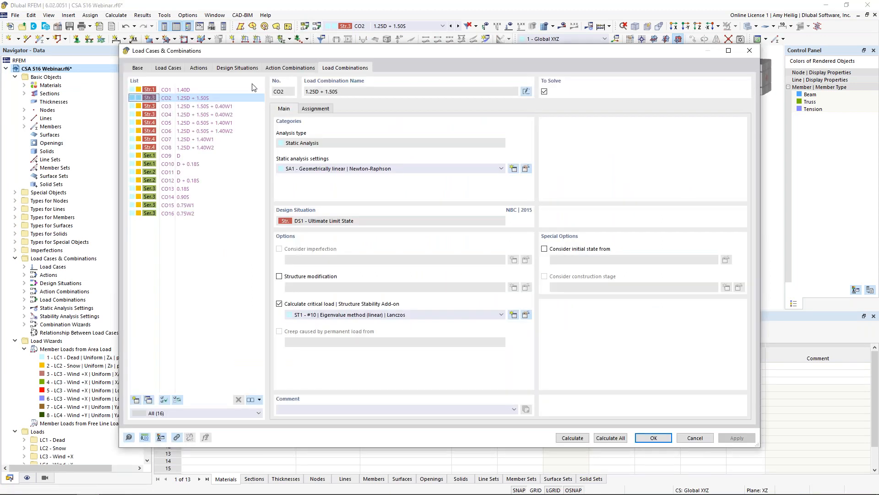
{"action": "left_click", "coordinate": [339, 170]}
{"action": "left_click", "coordinate": [337, 184]}
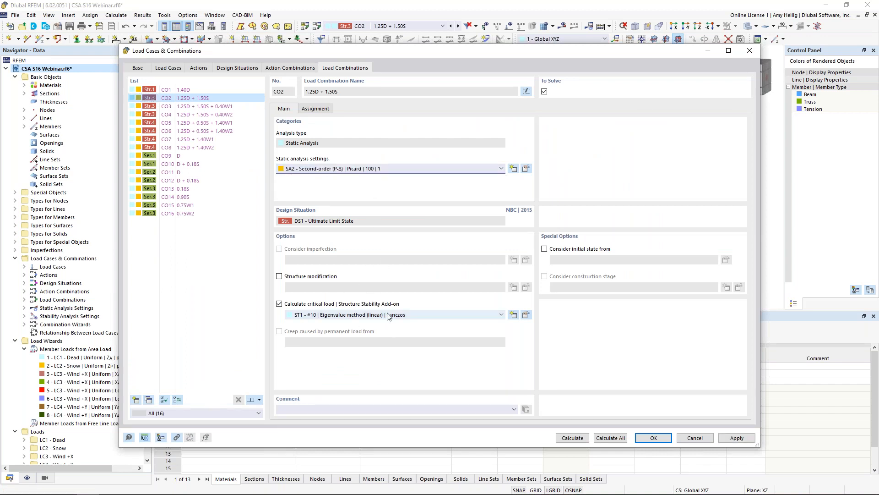
{"action": "left_click", "coordinate": [577, 439]}
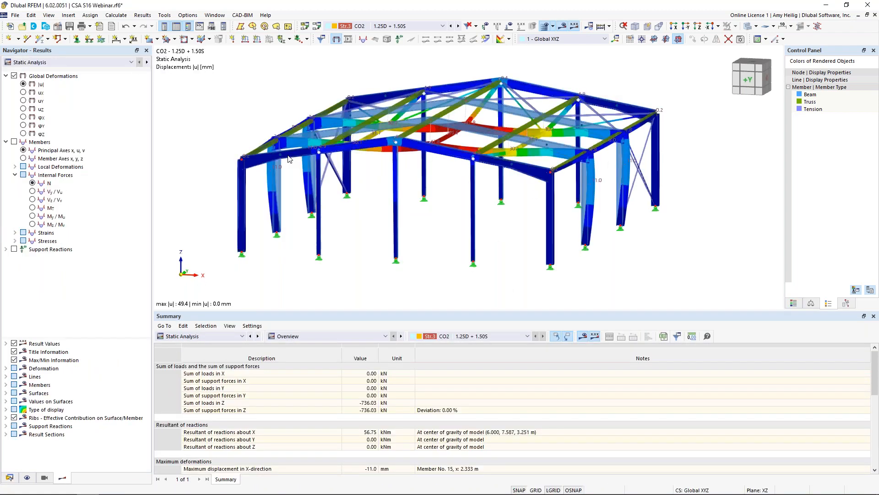
Display the new stability analysis results and examine mode shapes 1 and 2 on the end-wall columns.
{"action": "left_click", "coordinate": [56, 65]}
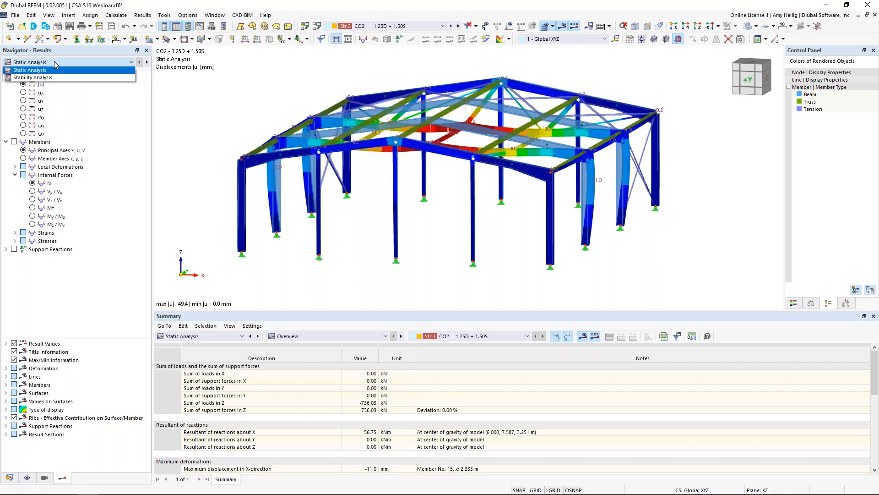
{"action": "left_click", "coordinate": [56, 78]}
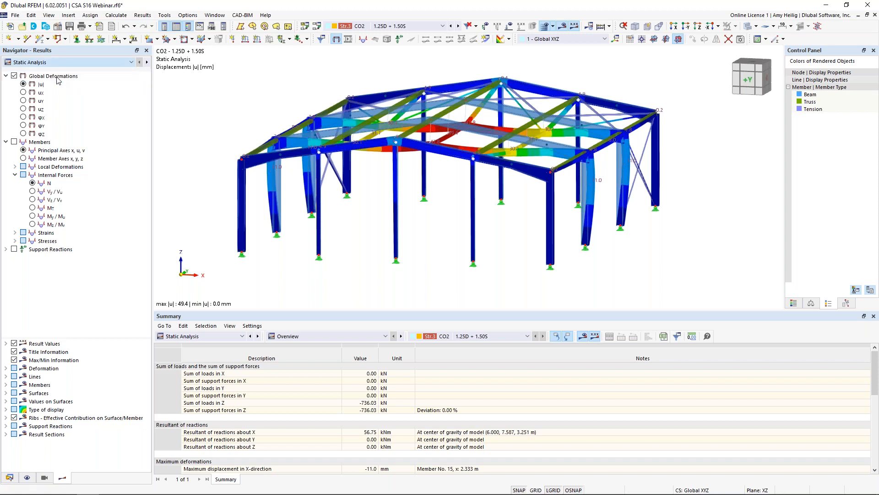
{"action": "middle_click_drag", "start_coordinate": [697, 202], "coordinate": [487, 183], "text": "ctrl"}
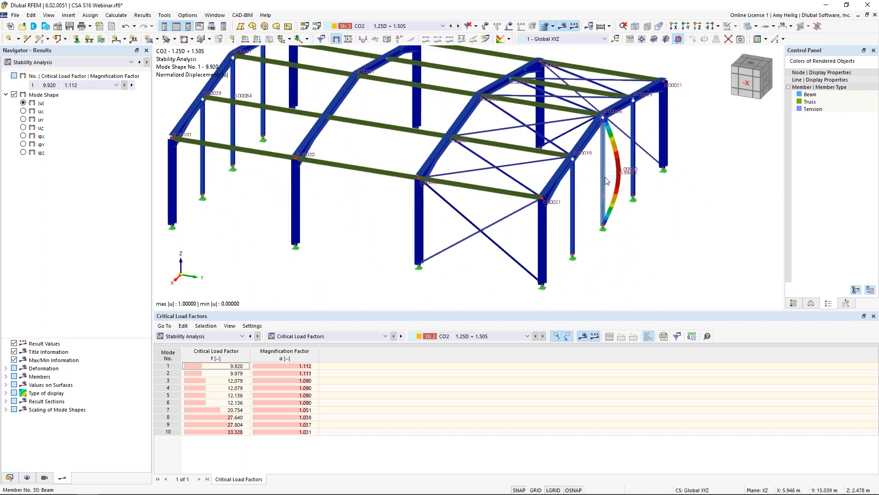
{"action": "left_click", "coordinate": [229, 374]}
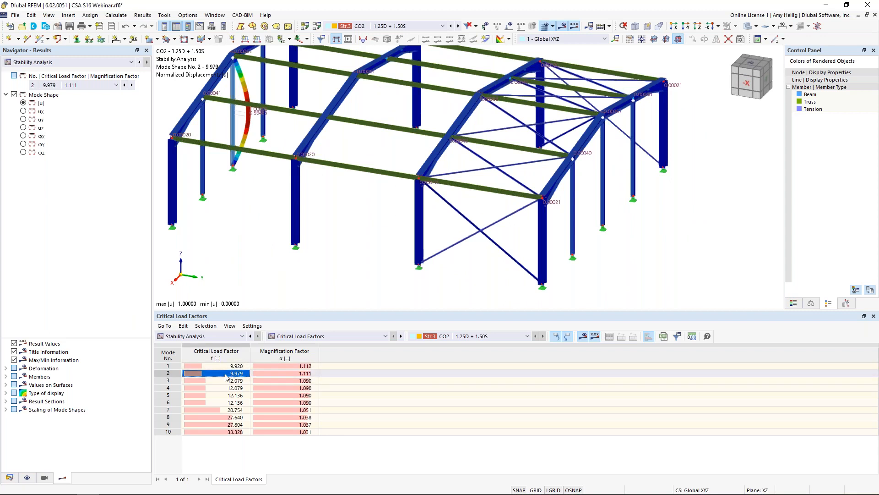
Examine mode shape 1 of CO2 on the buckling end-wall column from the other side and turn off the results display.
{"action": "left_click", "coordinate": [229, 368]}
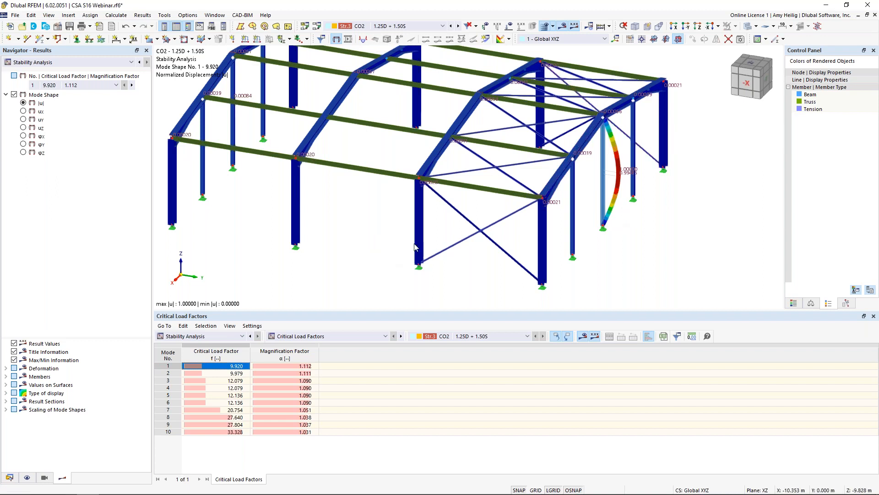
{"action": "middle_click_drag", "start_coordinate": [353, 225], "coordinate": [460, 214], "text": "ctrl"}
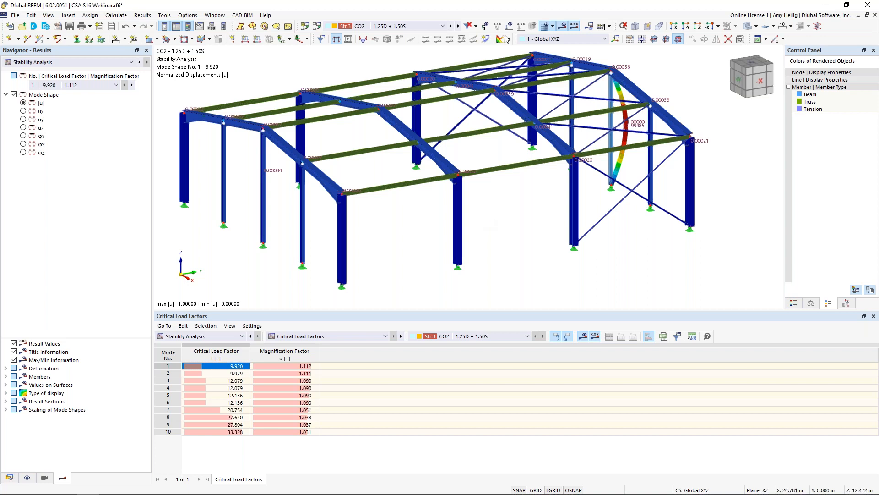
{"action": "left_click", "coordinate": [560, 29]}
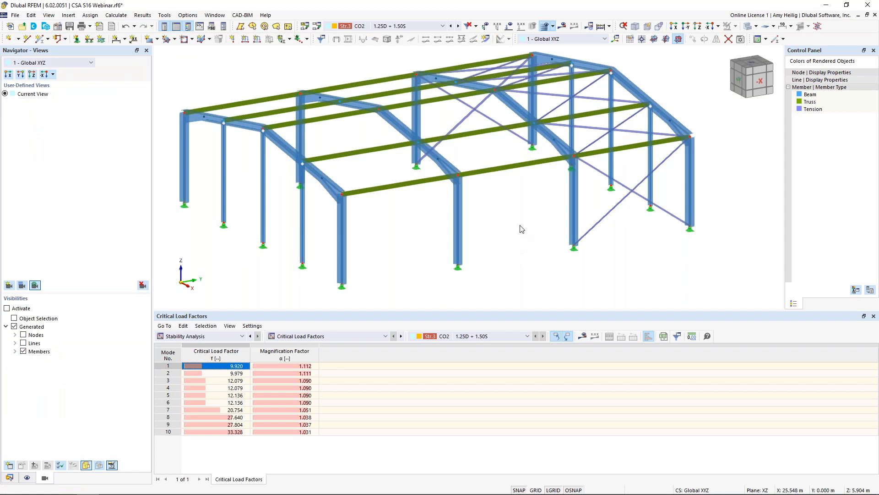
Switch to the presentation and advance to the CSA S16:19 Stability Considerations slide.
{"action": "key", "text": "super+Tab"}
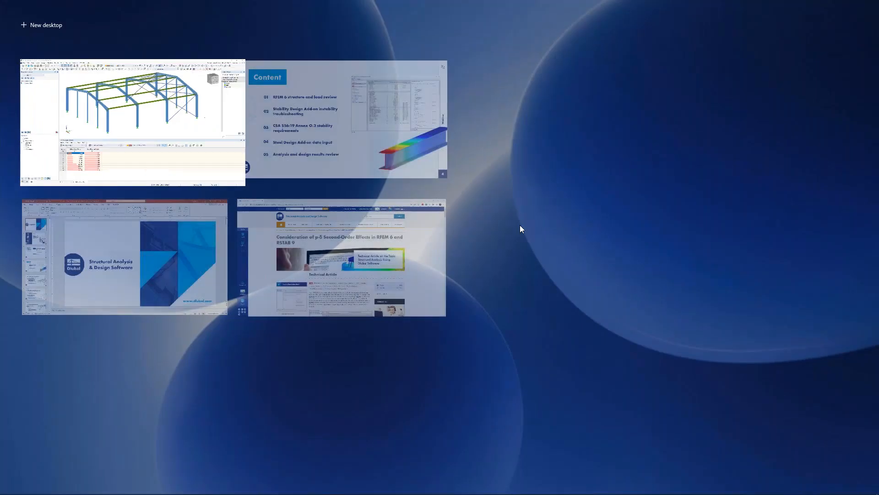
{"action": "left_click", "coordinate": [335, 137]}
{"action": "key", "text": "Right"}
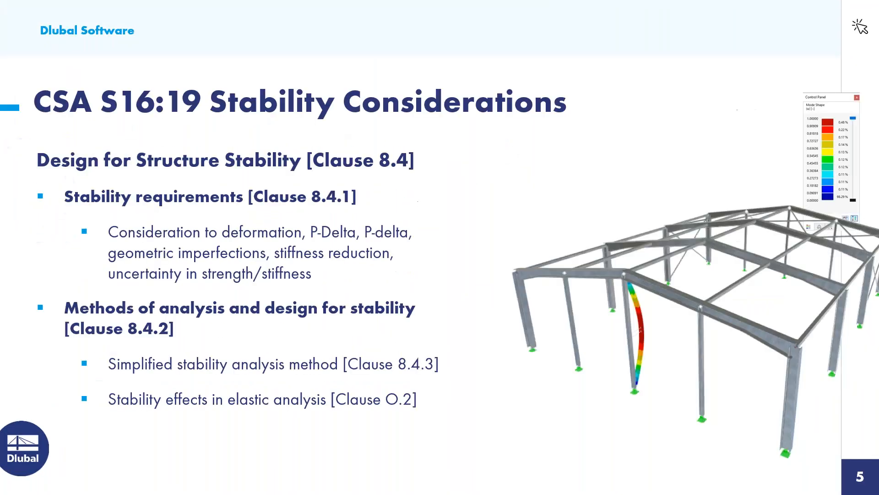
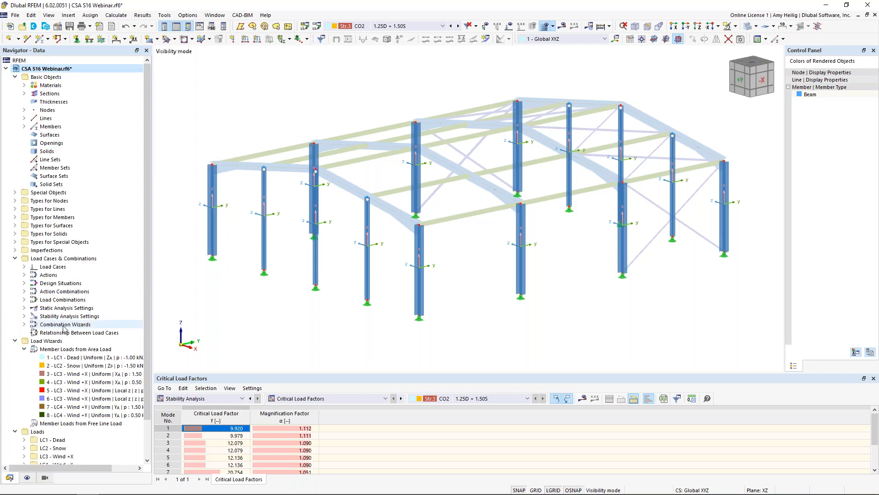
Create imperfection cases IC1 named "Imp. +X" and IC2 named "Imp. +Y".
{"action": "left_click", "coordinate": [15, 251]}
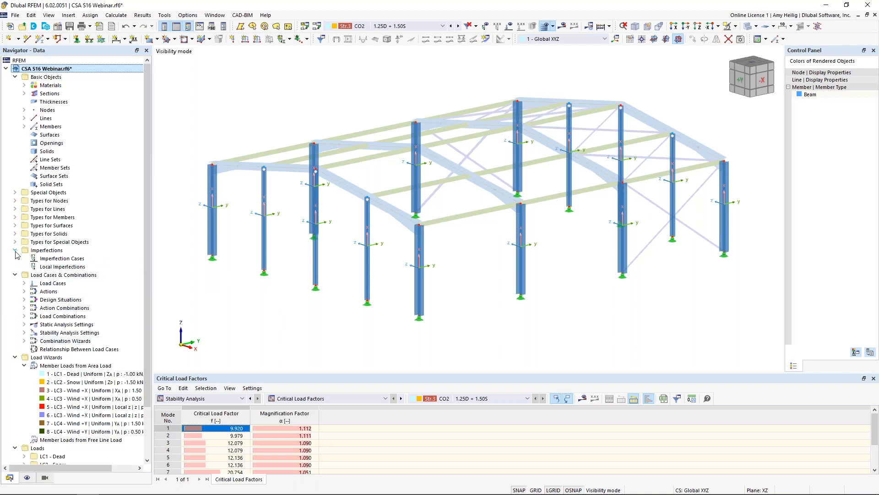
{"action": "right_click", "coordinate": [48, 260]}
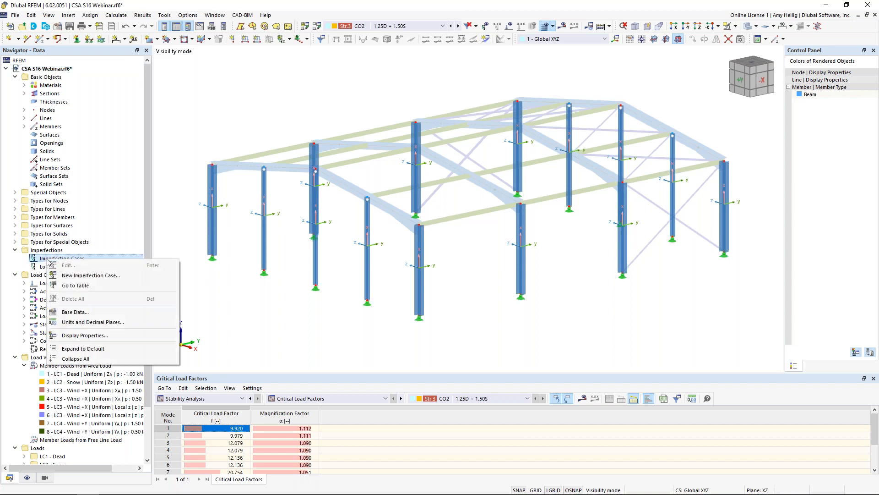
{"action": "left_click", "coordinate": [69, 275]}
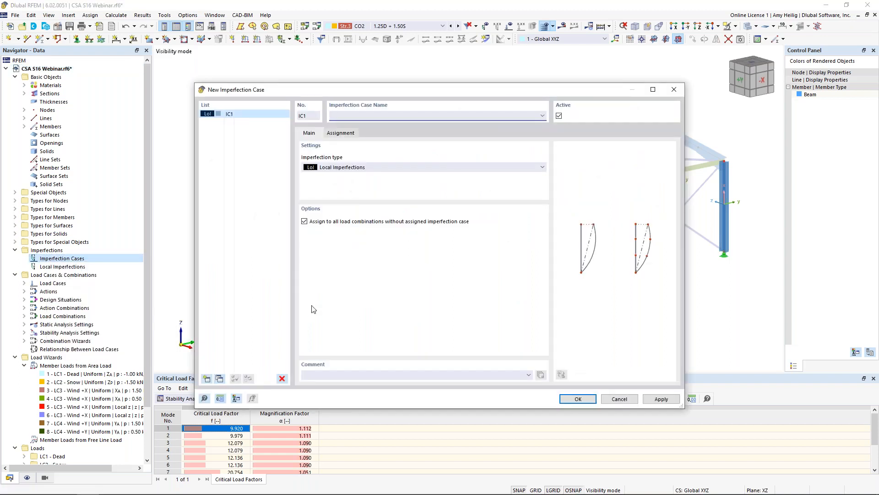
{"action": "type", "text": "Imp. +X"}
{"action": "left_click", "coordinate": [219, 378]}
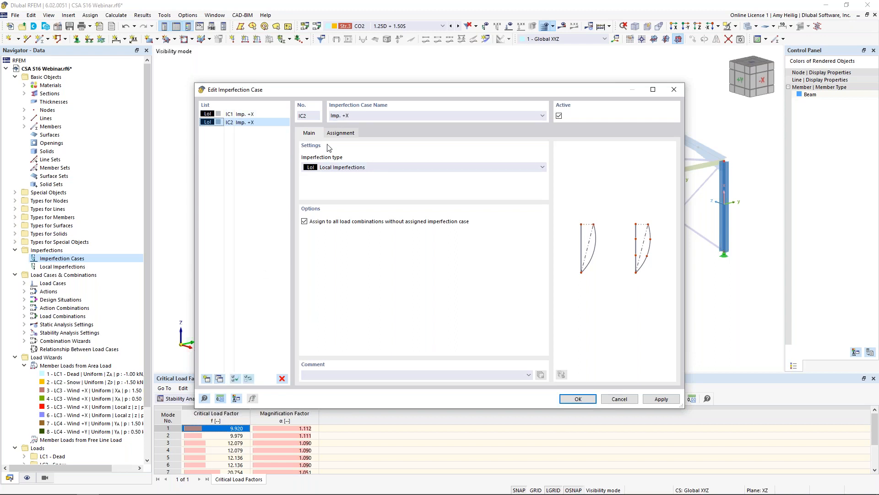
{"action": "left_click", "coordinate": [375, 116]}
{"action": "key", "text": "BackSpace"}
{"action": "type", "text": "Y"}
Keep the Local Imperfections type for IC1 - Imp. +X and assign it to load case LC3 Wind +X.
{"action": "left_click", "coordinate": [264, 117]}
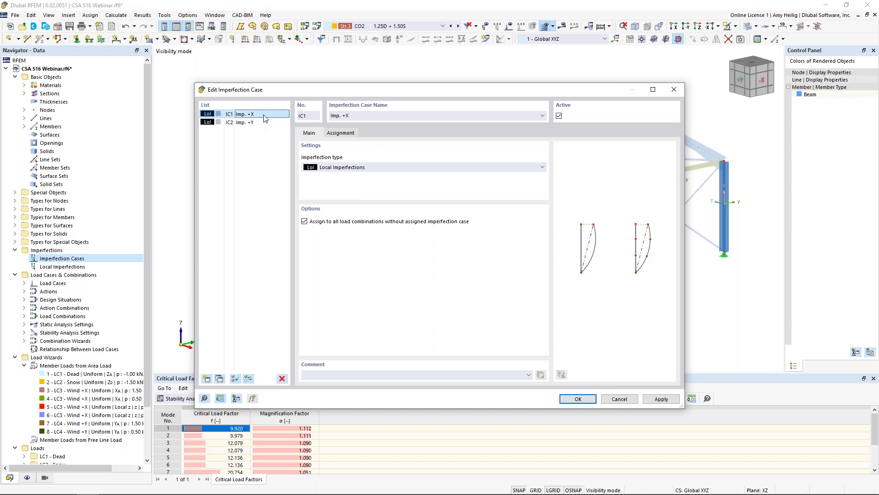
{"action": "left_click", "coordinate": [345, 168]}
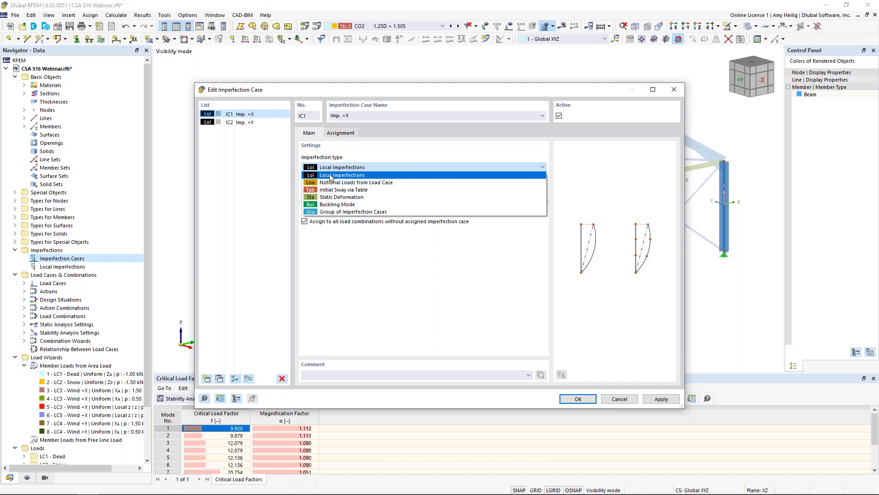
{"action": "left_click", "coordinate": [331, 175]}
{"action": "left_click", "coordinate": [345, 134]}
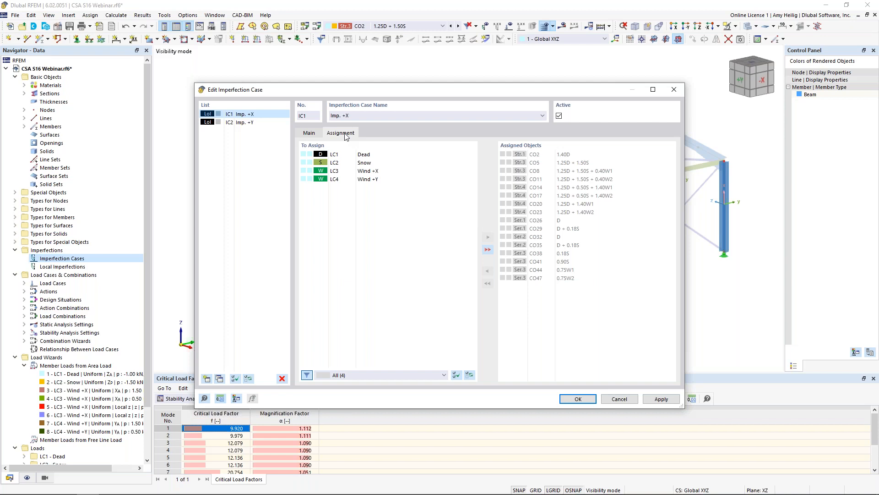
{"action": "double_click", "coordinate": [378, 171]}
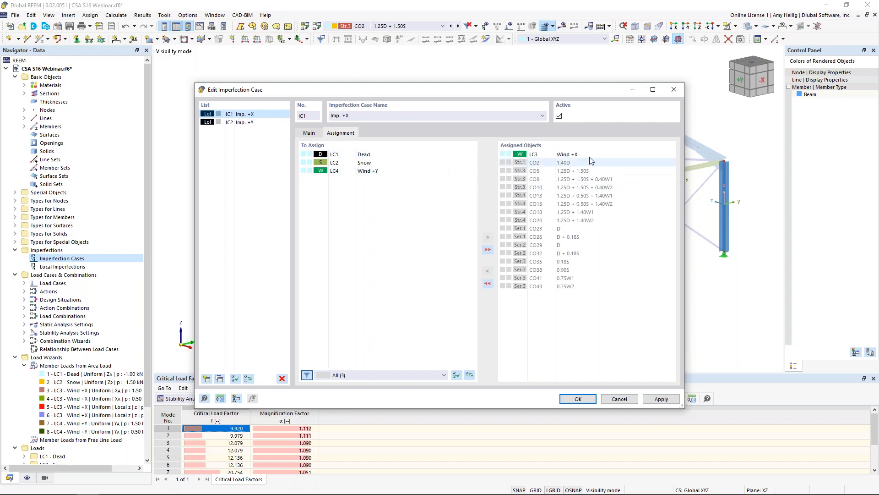
Assign imperfection case IC2 - Imp. +Y to load case LC4 Wind +Y and accept the imperfection cases.
{"action": "left_click", "coordinate": [242, 122]}
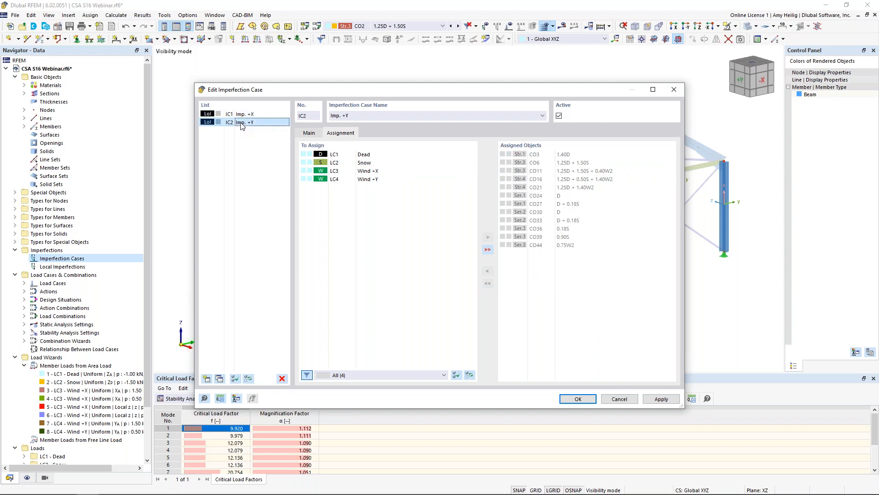
{"action": "double_click", "coordinate": [364, 179]}
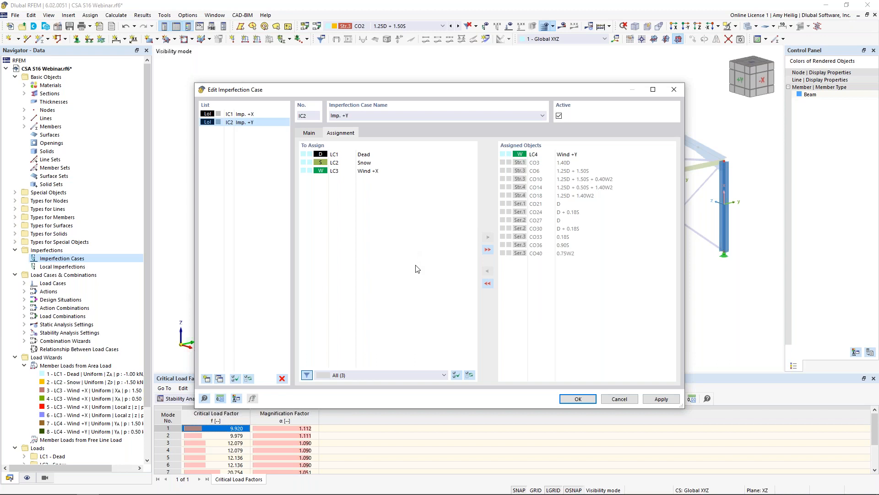
{"action": "left_click", "coordinate": [571, 398]}
{"action": "left_click", "coordinate": [477, 291]}
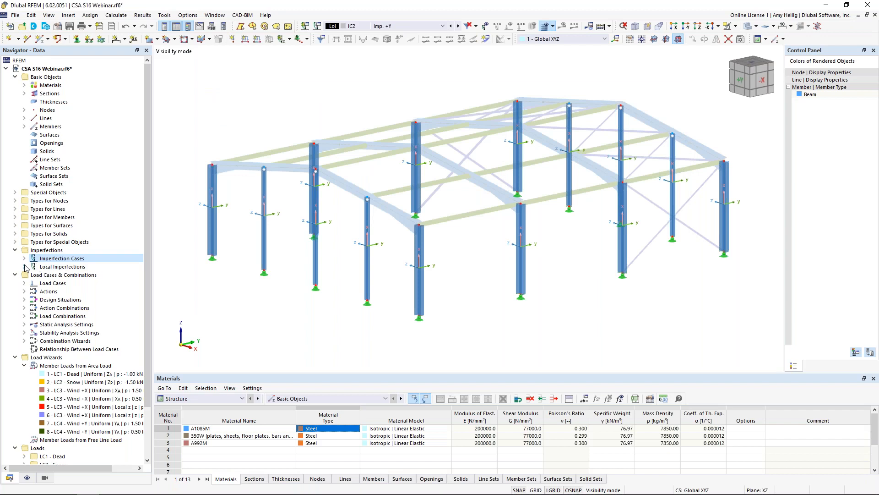
Start a new member imperfection in IC1 - Imp. +X with type Initial Sway and definition type CSA S16:19 | Current.
{"action": "left_click", "coordinate": [24, 267]}
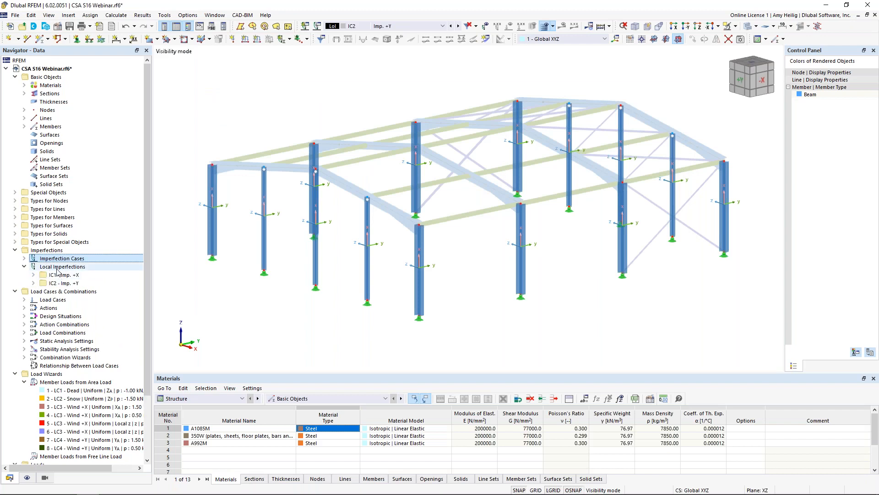
{"action": "left_click", "coordinate": [33, 275]}
{"action": "left_click", "coordinate": [33, 299]}
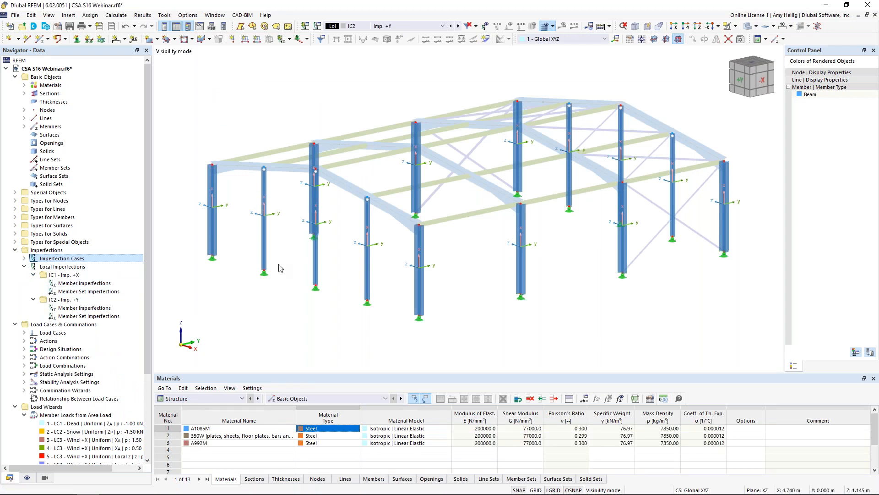
{"action": "left_click", "coordinate": [99, 285]}
{"action": "double_click", "coordinate": [99, 283]}
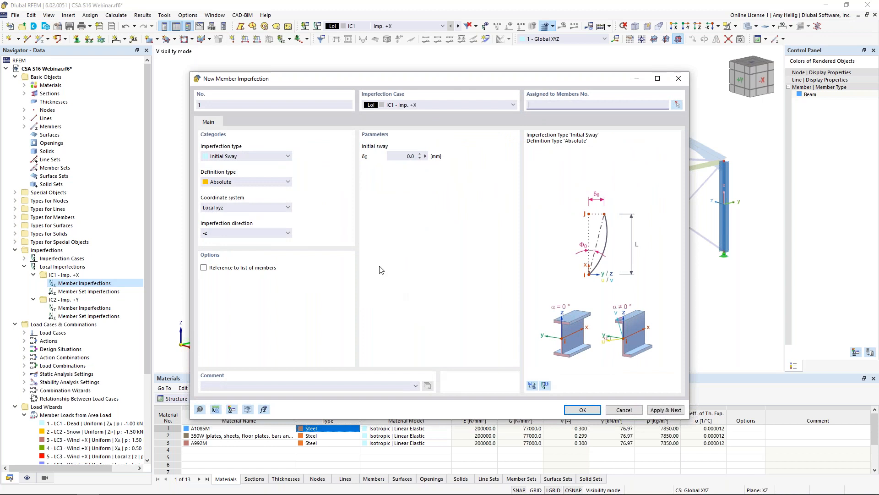
{"action": "left_click", "coordinate": [263, 157]}
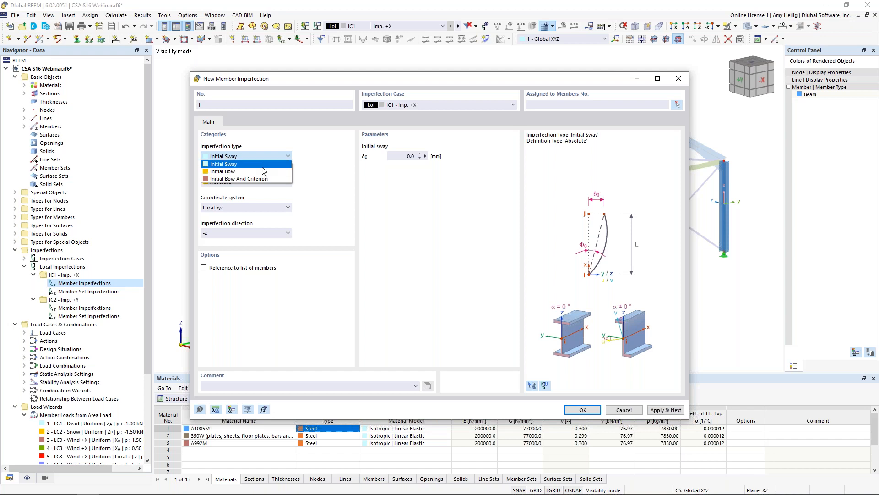
{"action": "left_click", "coordinate": [263, 166]}
{"action": "left_click", "coordinate": [265, 182]}
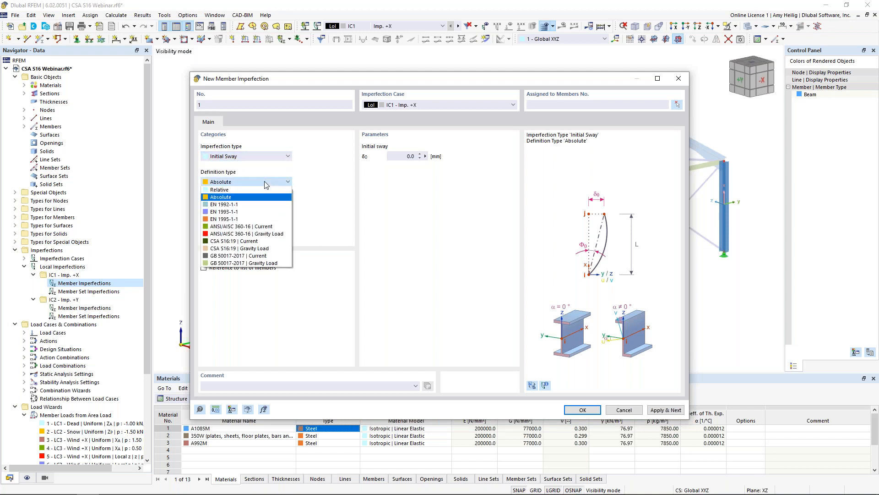
{"action": "left_click", "coordinate": [256, 242]}
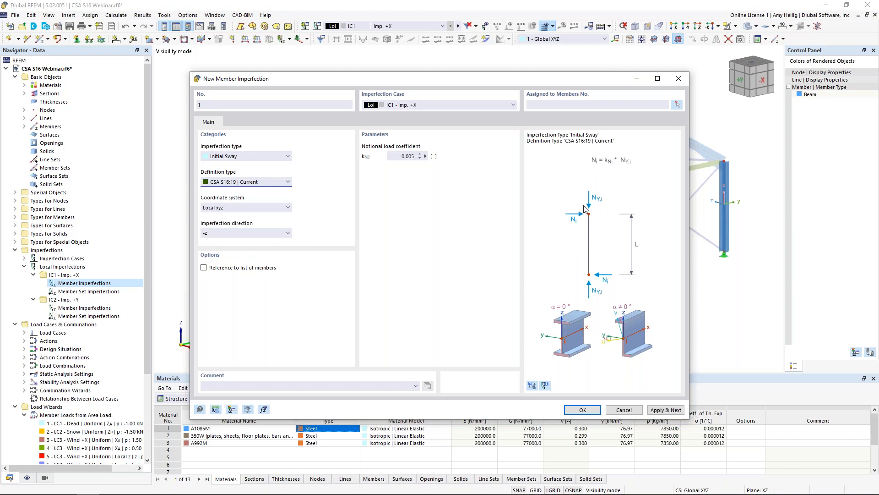
Try the CSA S16:19 | Gravity Load definition, review its axial force sources, and return to CSA S16:19 | Current.
{"action": "left_click", "coordinate": [269, 183]}
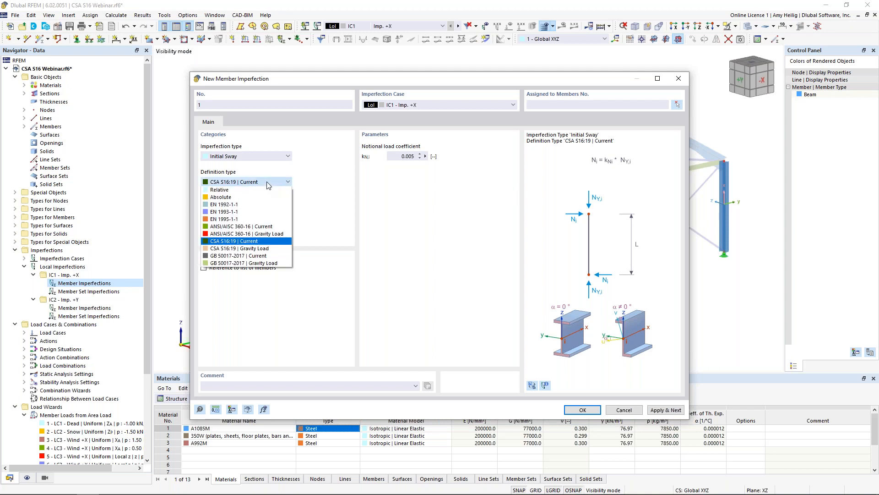
{"action": "left_click", "coordinate": [268, 248]}
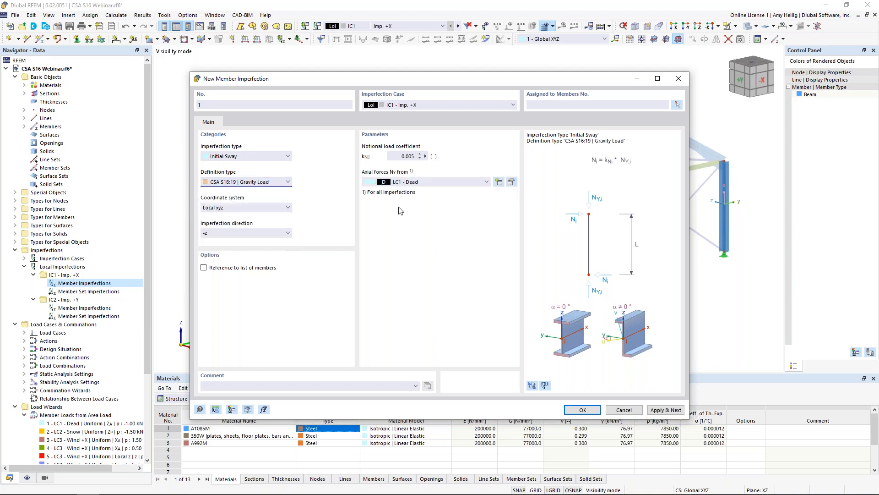
{"action": "left_click", "coordinate": [418, 183]}
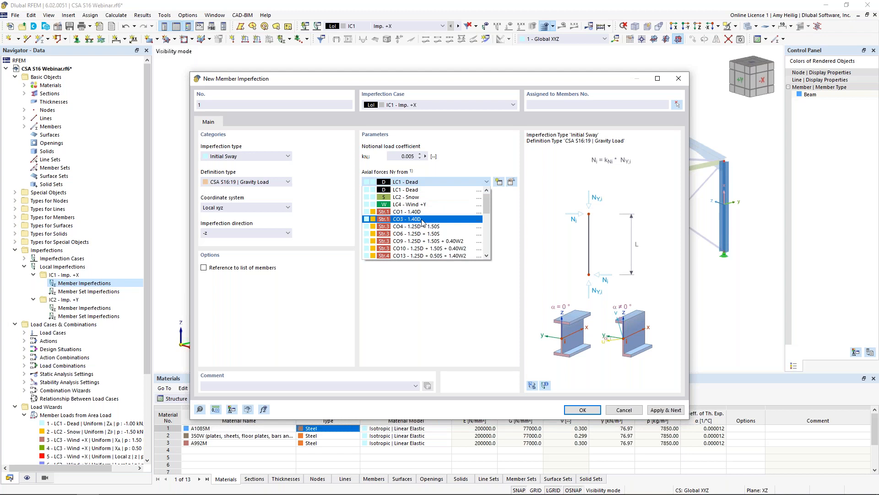
{"action": "left_click", "coordinate": [447, 305]}
{"action": "left_click", "coordinate": [271, 184]}
{"action": "left_click", "coordinate": [268, 246]}
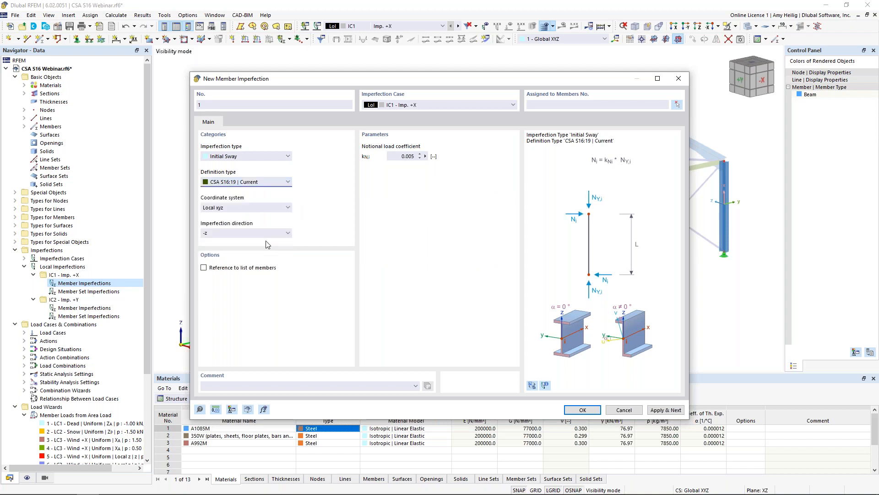
Set the imperfection direction to local -z and the notional load coefficient to 0.002.
{"action": "left_click_drag", "start_coordinate": [348, 81], "coordinate": [409, 69]}
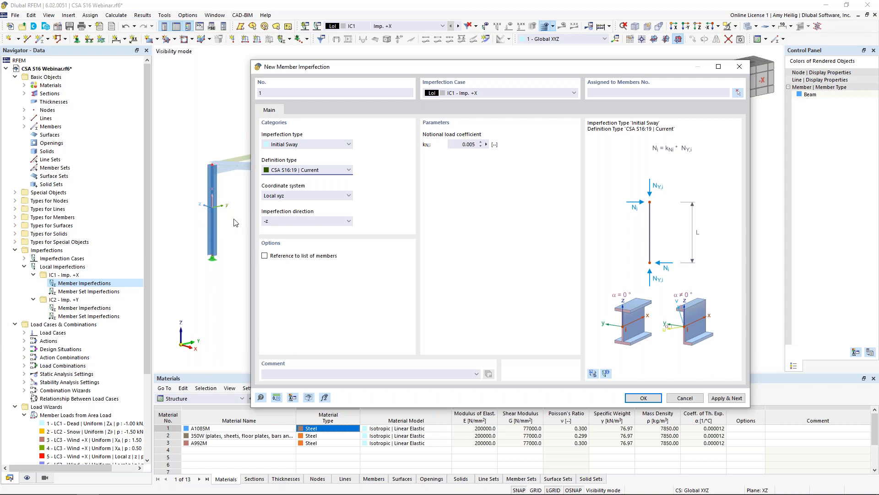
{"action": "left_click", "coordinate": [280, 222]}
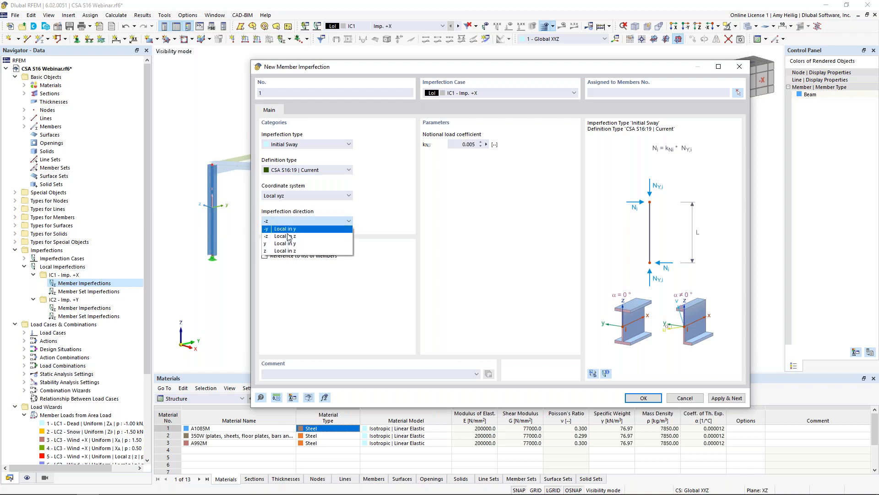
{"action": "left_click", "coordinate": [291, 237]}
{"action": "double_click", "coordinate": [459, 145]}
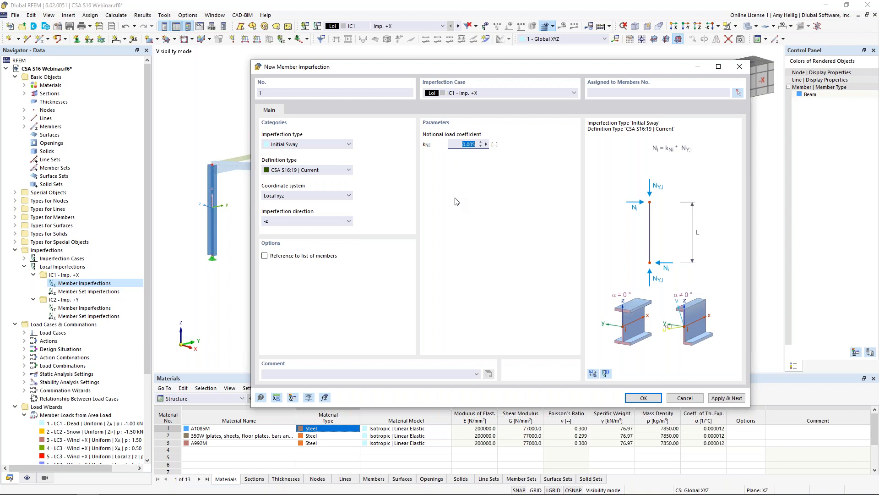
{"action": "type", "text": "0.002"}
Assign the initial sway imperfection to all columns, save it, and cancel the visibility mode to show the full model.
{"action": "left_click", "coordinate": [737, 93]}
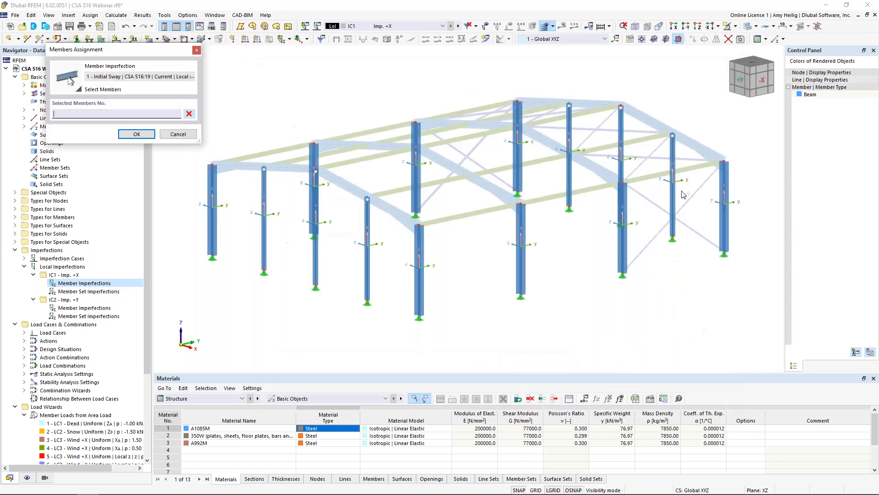
{"action": "left_click_drag", "start_coordinate": [751, 324], "coordinate": [206, 78]}
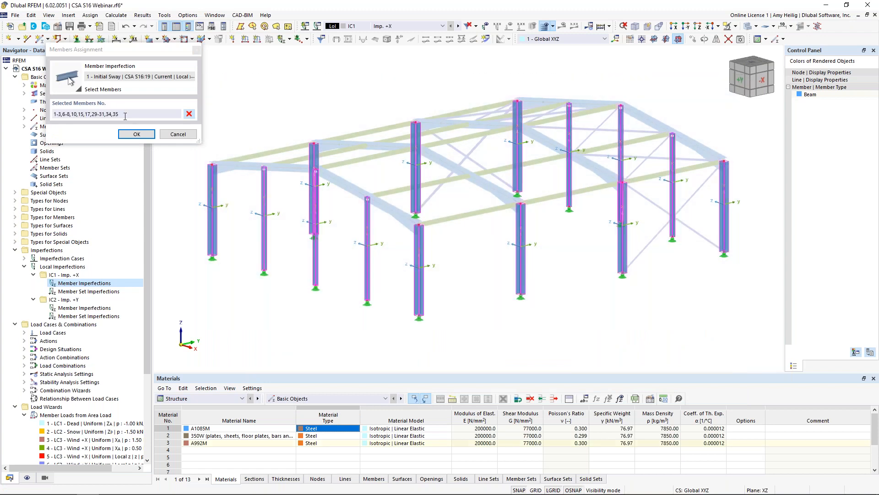
{"action": "left_click", "coordinate": [136, 135]}
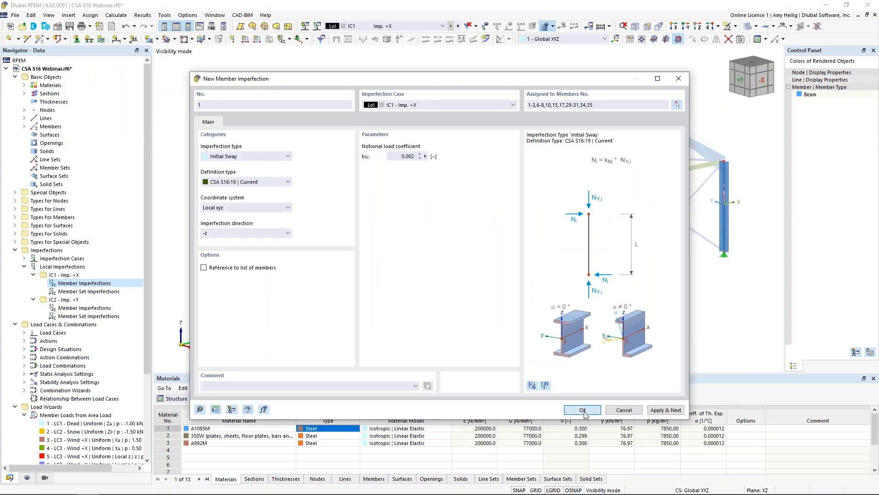
{"action": "left_click", "coordinate": [734, 26]}
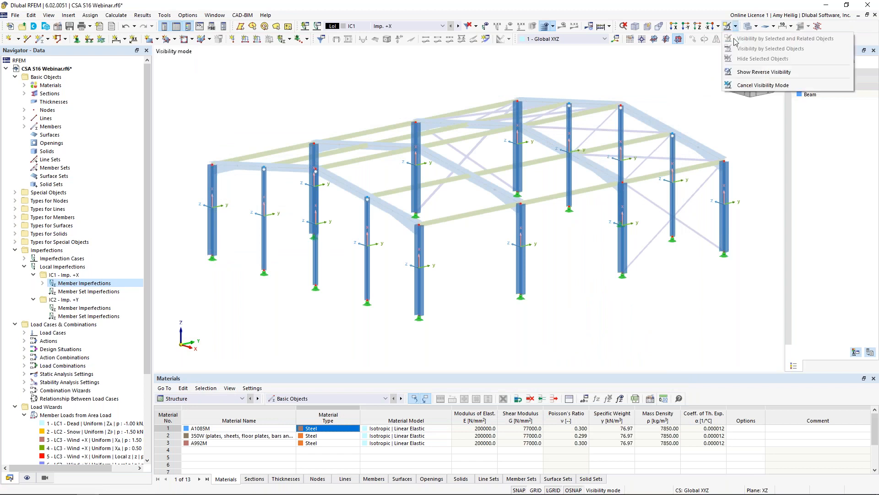
{"action": "left_click", "coordinate": [735, 72]}
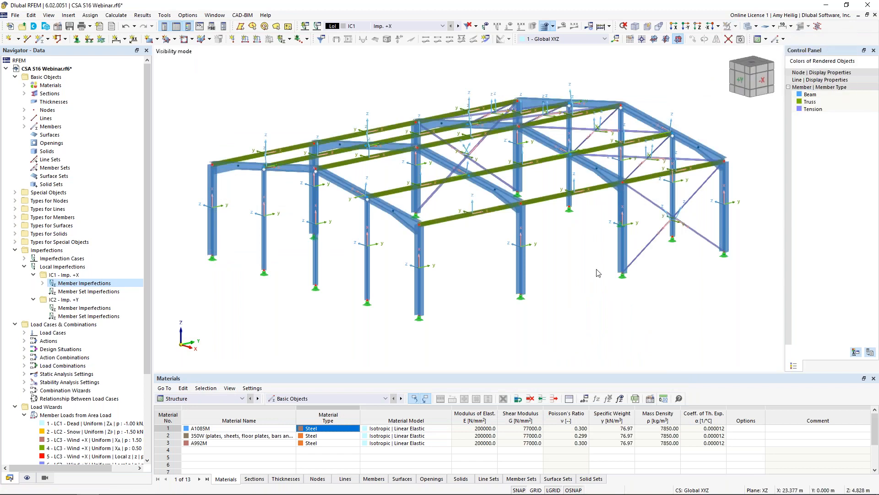
Turn on the imperfection display for IC1 - Imp. +X and inspect the column sways around the frame.
{"action": "left_click", "coordinate": [486, 26]}
{"action": "middle_click_drag", "start_coordinate": [507, 252], "coordinate": [481, 257], "text": "ctrl"}
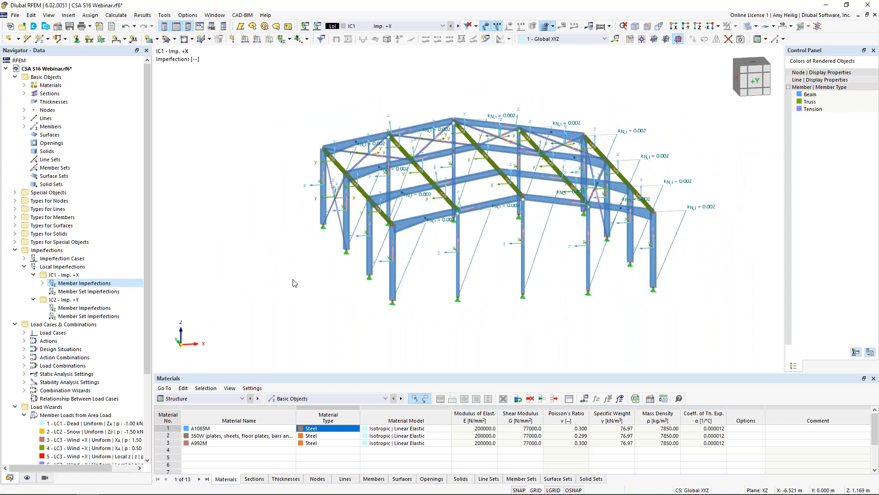
{"action": "middle_click_drag", "start_coordinate": [598, 301], "coordinate": [458, 310], "text": "ctrl"}
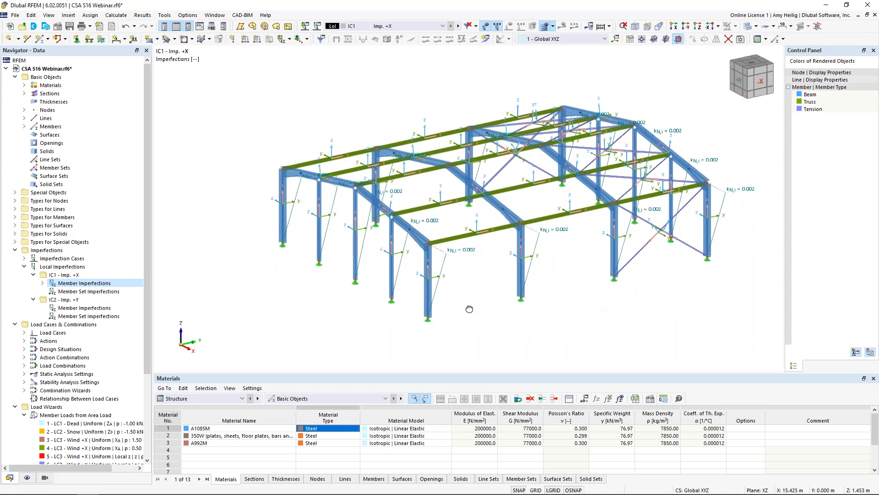
Start a new Initial Sway member imperfection in IC2 - Imp. +Y with definition type CSA S16:19 | Current.
{"action": "double_click", "coordinate": [61, 310]}
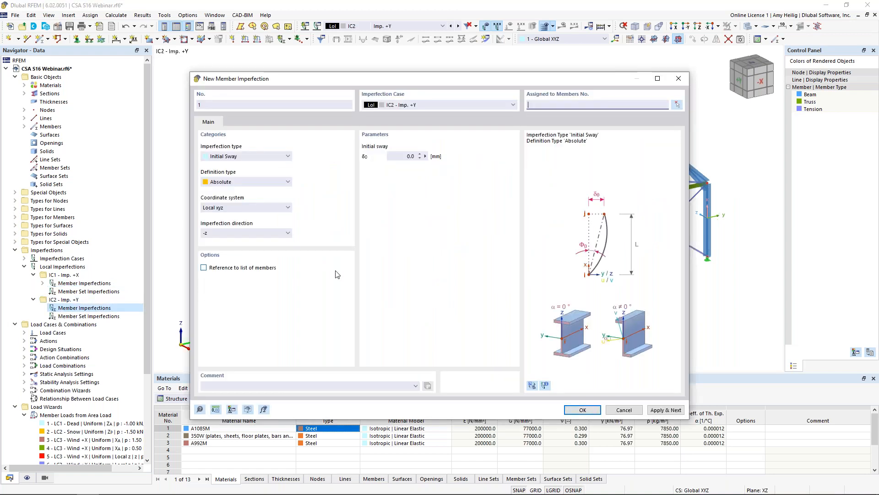
{"action": "left_click", "coordinate": [245, 182]}
{"action": "left_click", "coordinate": [238, 241]}
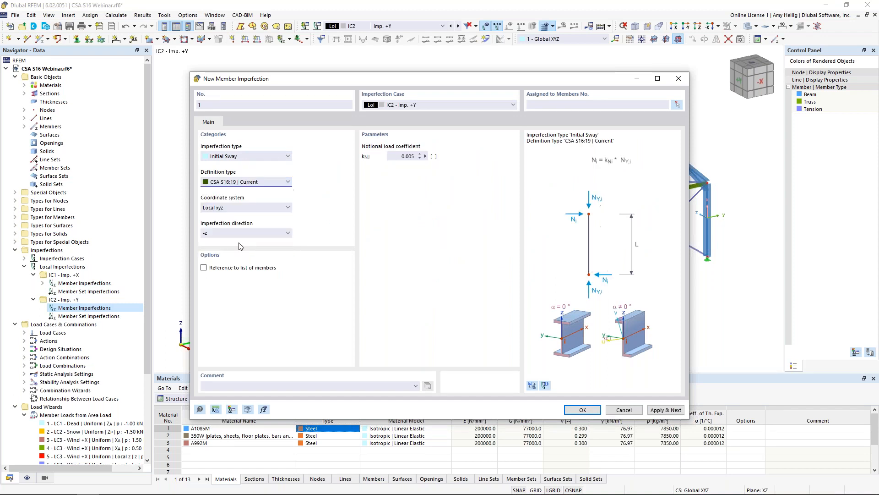
Set the IC2 imperfection direction to local y and the notional load coefficient to 0.002.
{"action": "left_click_drag", "start_coordinate": [295, 81], "coordinate": [421, 56]}
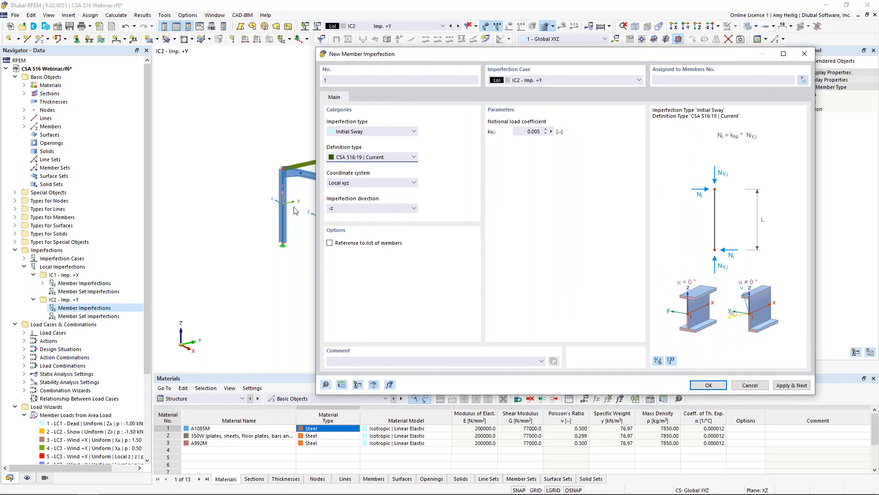
{"action": "left_click", "coordinate": [349, 209]}
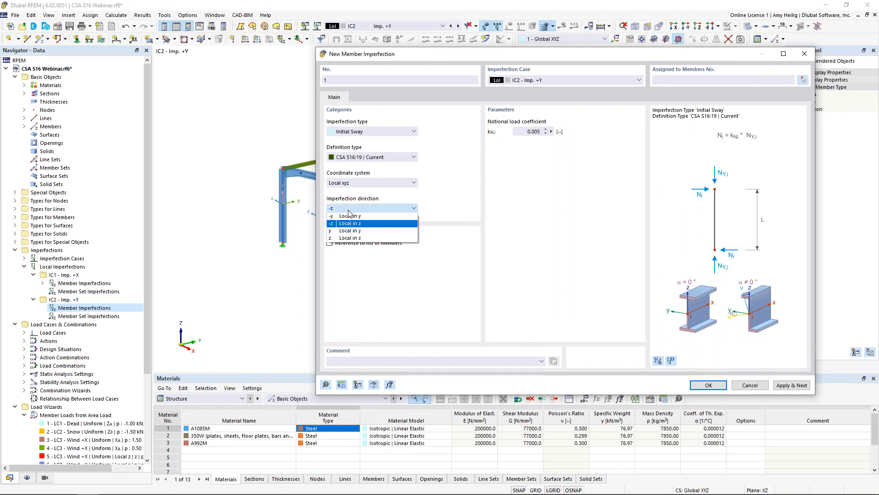
{"action": "left_click", "coordinate": [342, 232]}
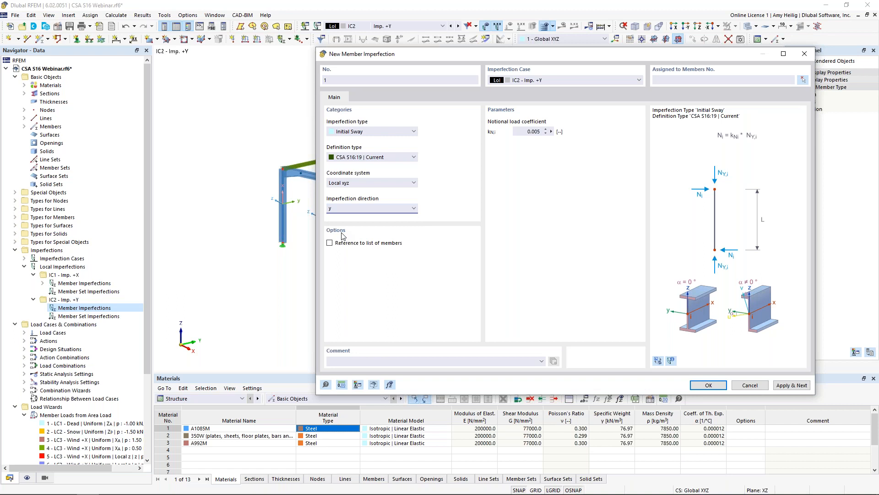
{"action": "left_click", "coordinate": [533, 131]}
{"action": "type", "text": "0"}
Assign the IC2 initial sway imperfection to all columns of the frame and save it.
{"action": "left_click", "coordinate": [803, 80]}
{"action": "left_click", "coordinate": [760, 81]}
{"action": "left_click_drag", "start_coordinate": [567, 219], "coordinate": [303, 194]}
{"action": "left_click_drag", "start_coordinate": [713, 231], "coordinate": [645, 208]}
{"action": "middle_click_drag", "start_coordinate": [493, 232], "coordinate": [575, 264], "text": "ctrl"}
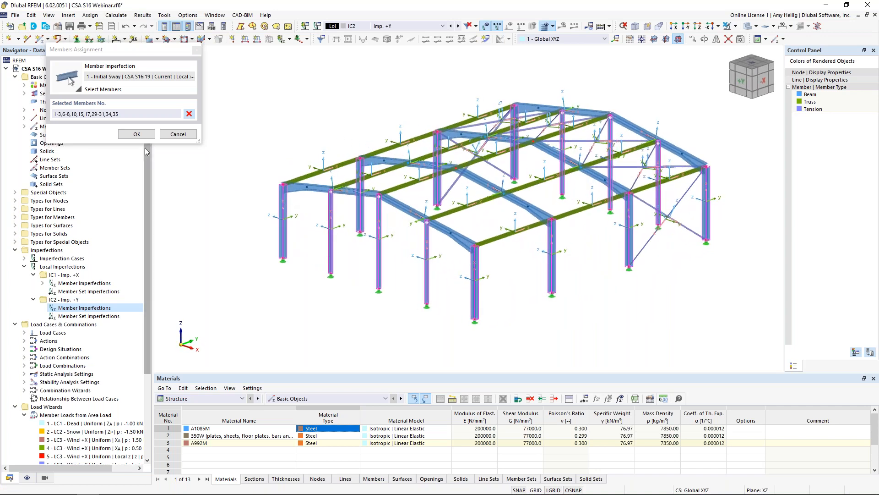
{"action": "left_click", "coordinate": [137, 135]}
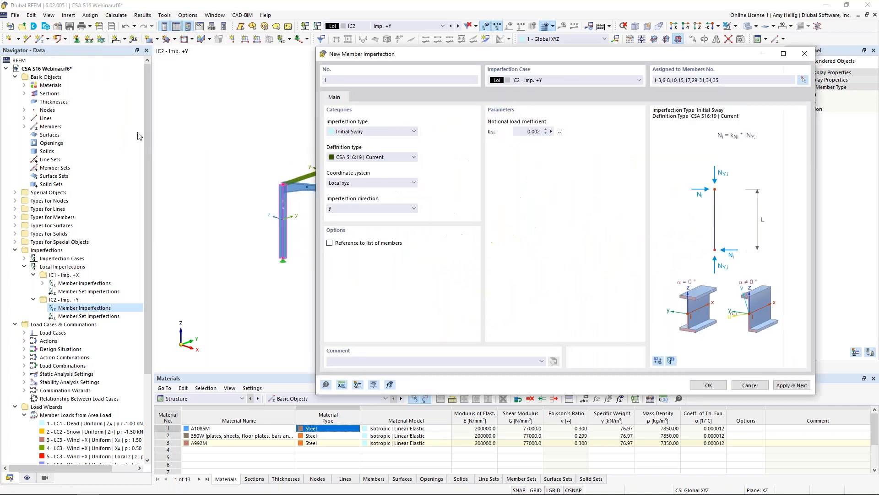
{"action": "left_click", "coordinate": [708, 386]}
Turn off the display of the members' local axis systems in the model.
{"action": "middle_click_drag", "start_coordinate": [506, 311], "coordinate": [503, 282], "text": "ctrl"}
{"action": "right_click", "coordinate": [474, 278]}
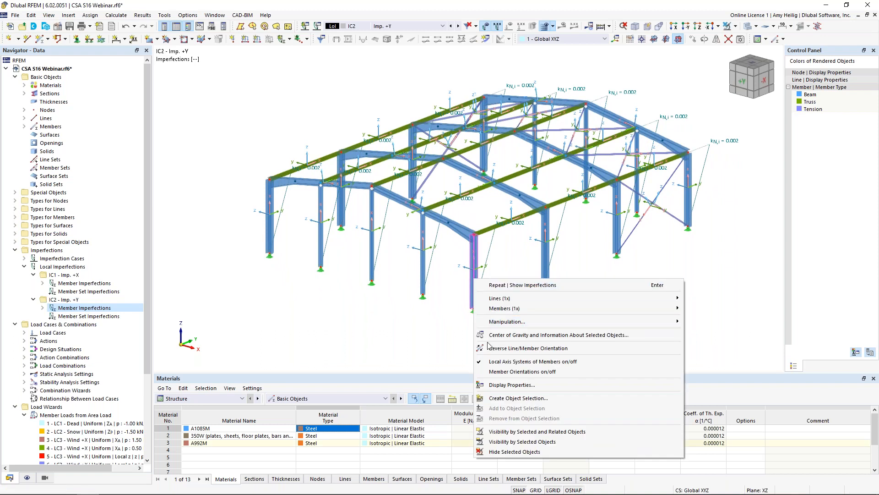
{"action": "left_click", "coordinate": [493, 361]}
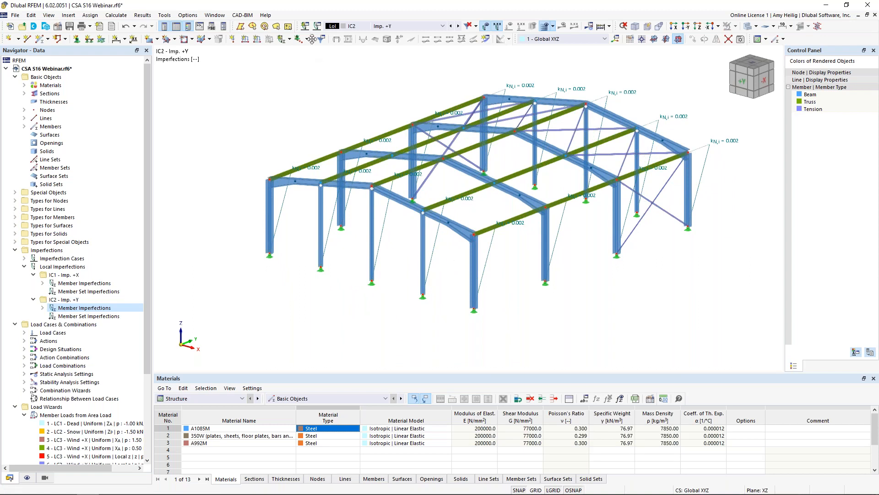
Open the selection of imperfection cases, load cases and combinations for the model view.
{"action": "left_click", "coordinate": [377, 26]}
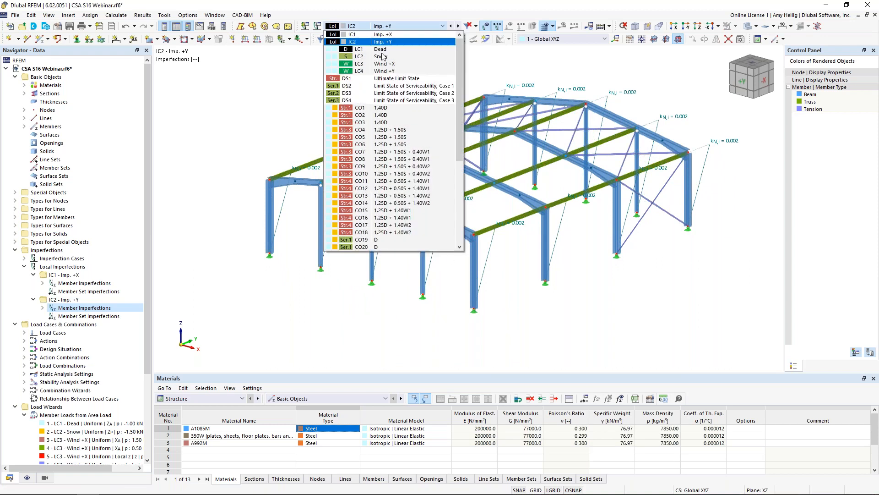
Duplicate the combination wizard used by the DS1 Ultimate Limit State design situation and disable consideration of imperfection cases in the copy.
{"action": "left_click", "coordinate": [357, 49]}
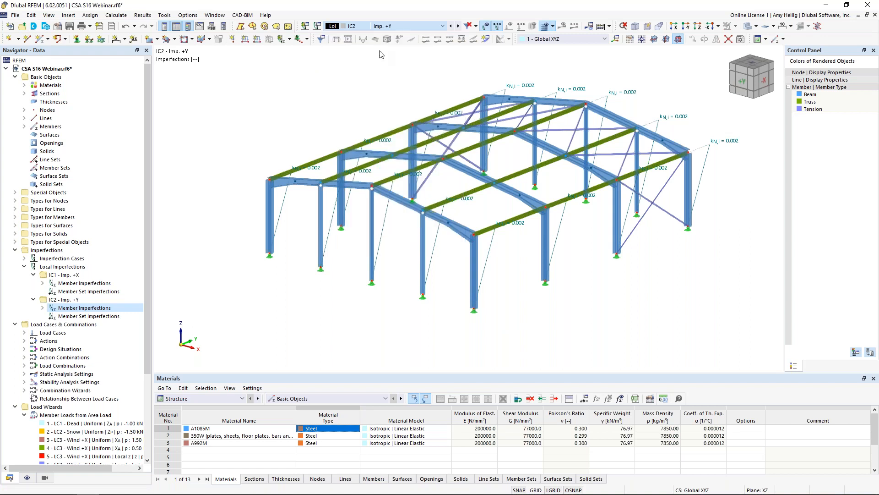
{"action": "left_click", "coordinate": [317, 28]}
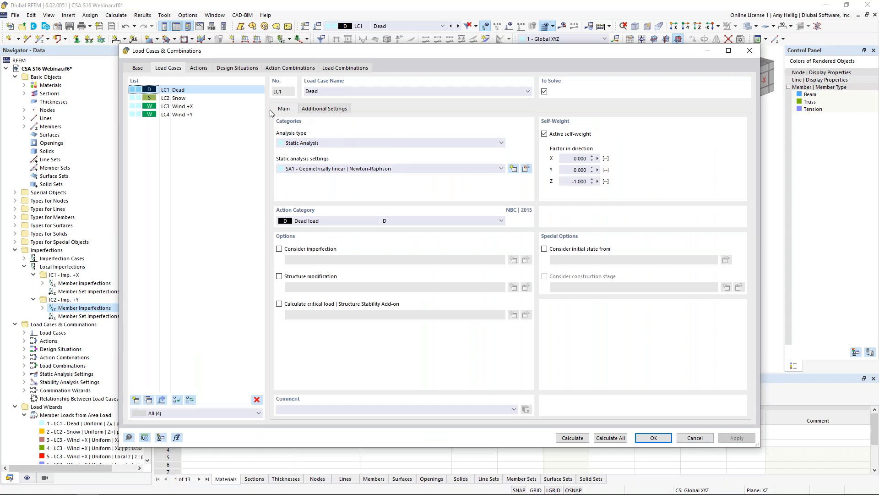
{"action": "left_click", "coordinate": [238, 67]}
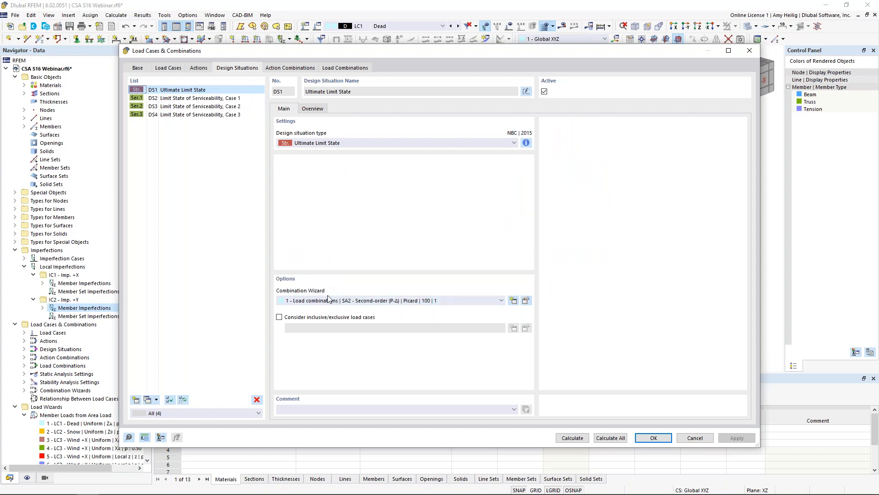
{"action": "left_click", "coordinate": [526, 301]}
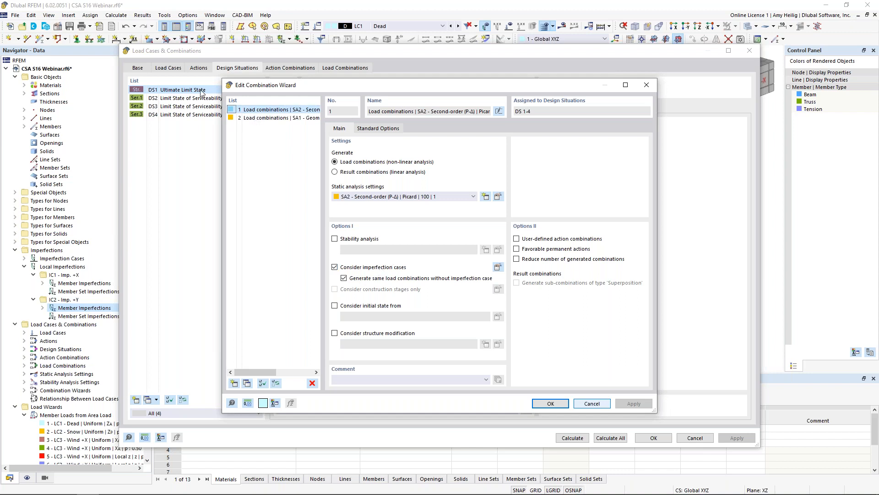
{"action": "left_click_drag", "start_coordinate": [285, 87], "coordinate": [350, 89]}
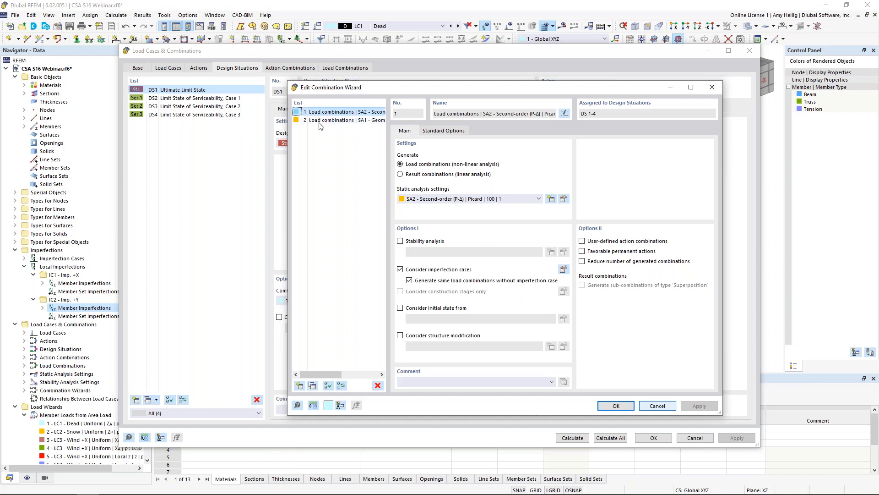
{"action": "left_click", "coordinate": [311, 385]}
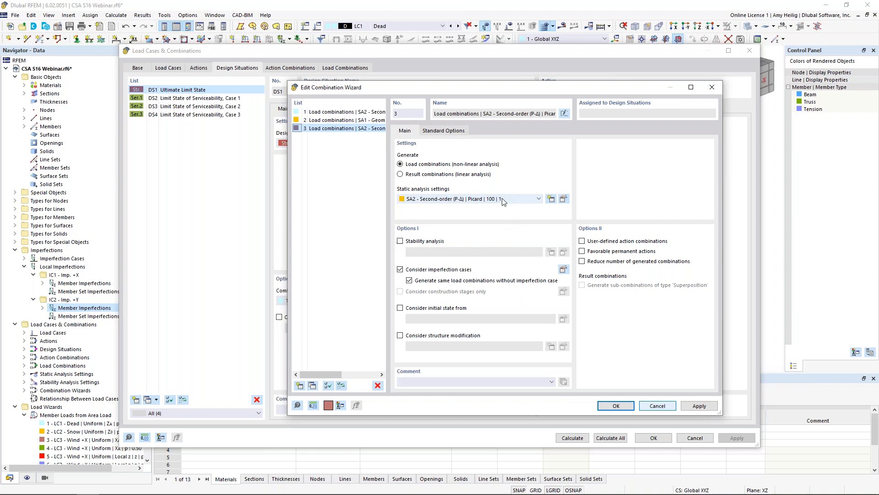
{"action": "left_click", "coordinate": [400, 269]}
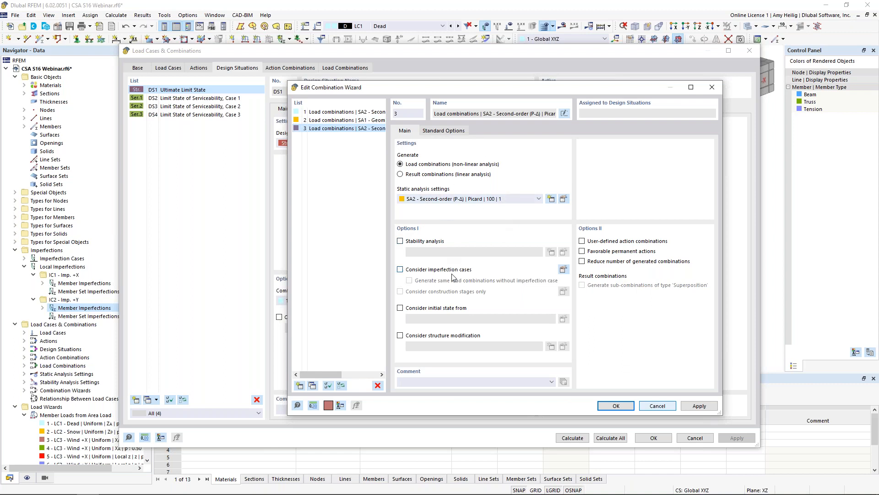
{"action": "left_click", "coordinate": [616, 405]}
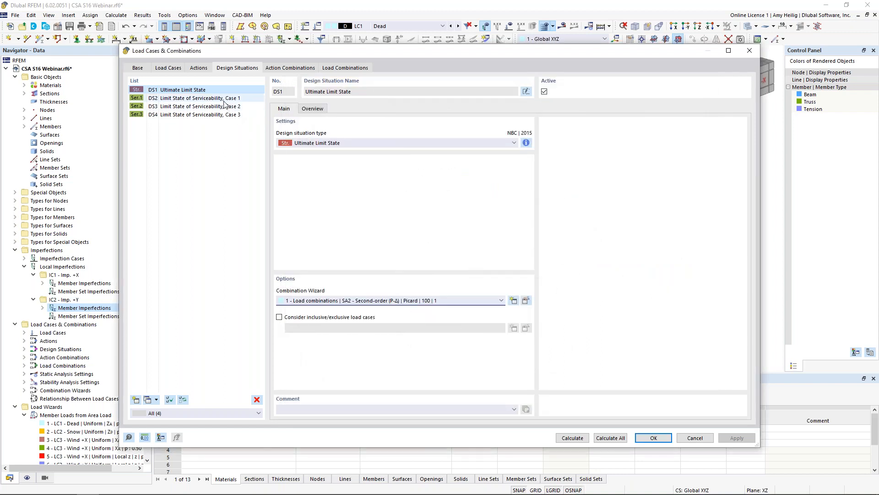
Assign combination wizard 3 to the serviceability design situations DS2 to DS4 and go back to DS1.
{"action": "left_click", "coordinate": [223, 101]}
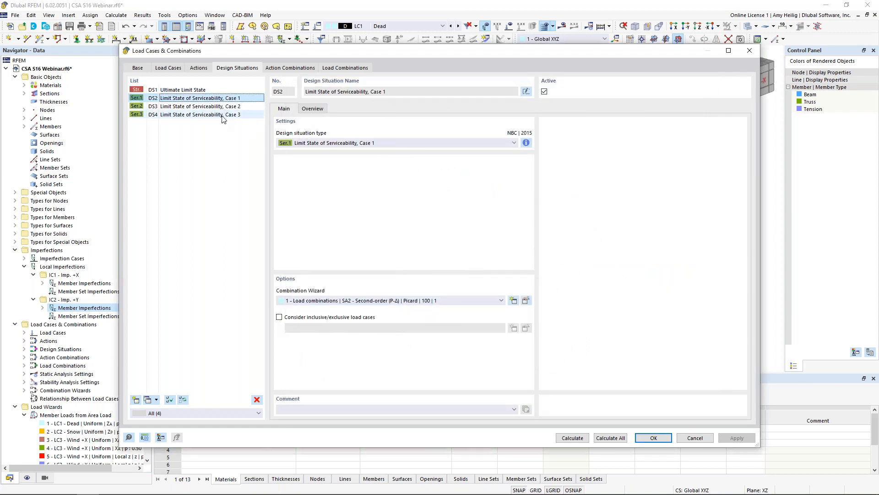
{"action": "left_click", "coordinate": [222, 115], "text": "shift"}
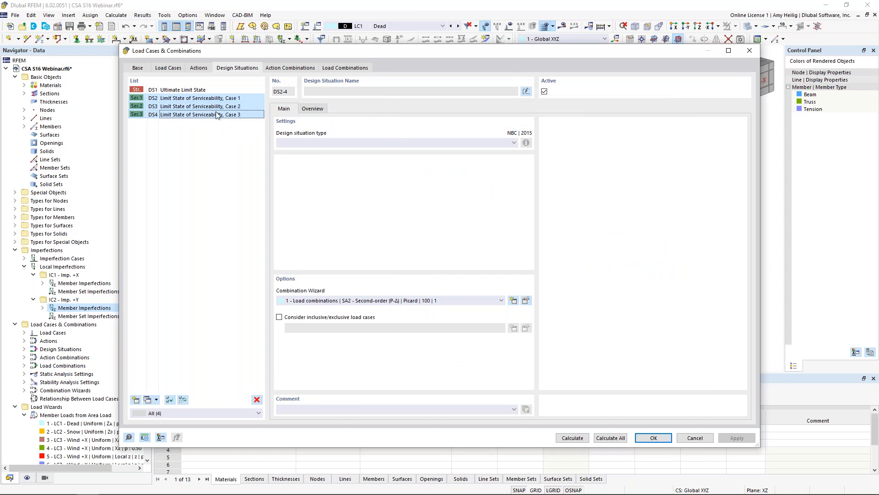
{"action": "left_click", "coordinate": [402, 302]}
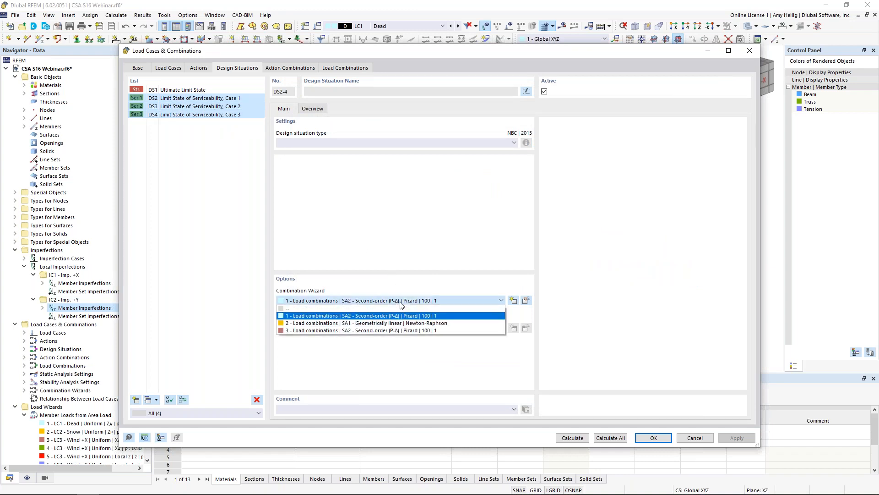
{"action": "left_click", "coordinate": [385, 330]}
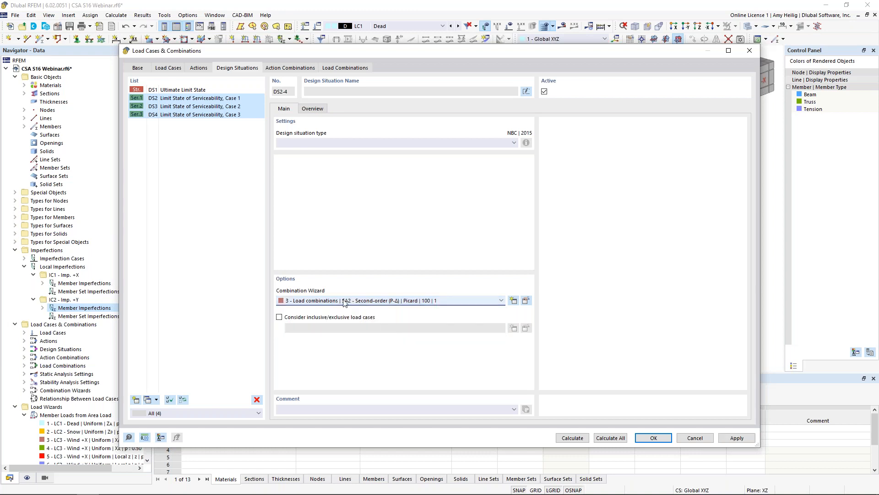
{"action": "left_click", "coordinate": [181, 90]}
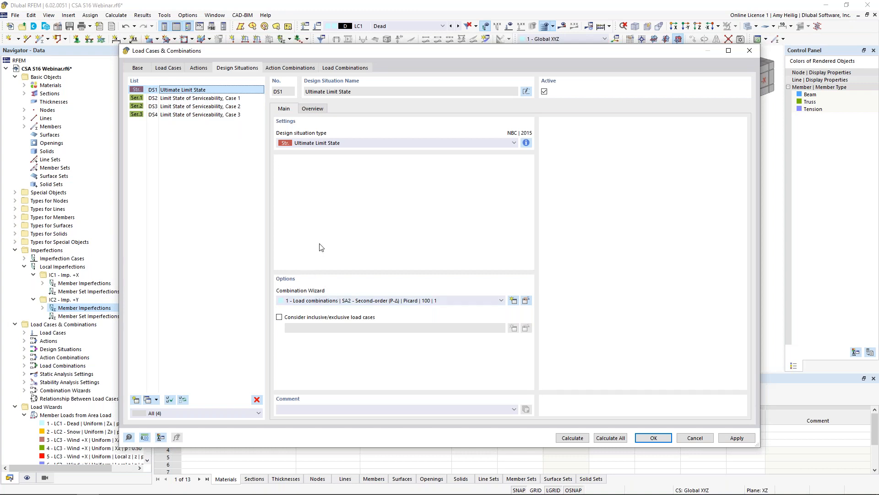
Check which imperfection case is considered in the ultimate limit state load combinations, including CO2, CO3, CO7, CO8 and CO10.
{"action": "left_click", "coordinate": [346, 66]}
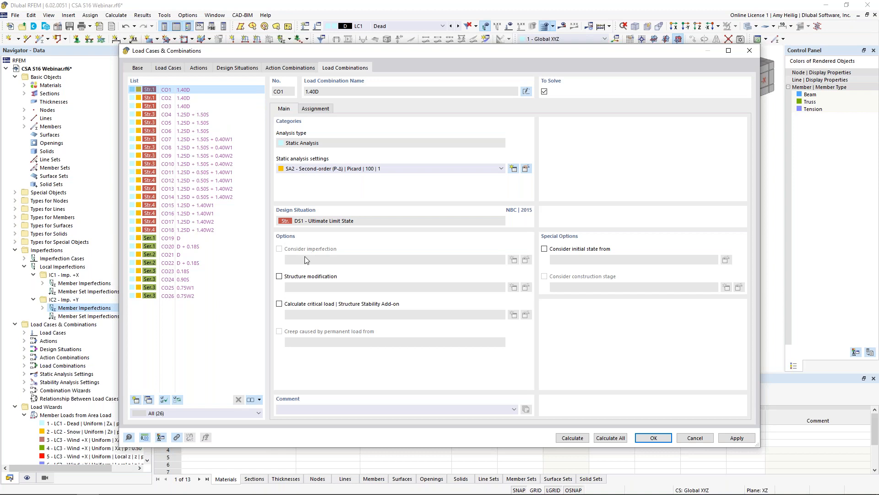
{"action": "left_click", "coordinate": [179, 98]}
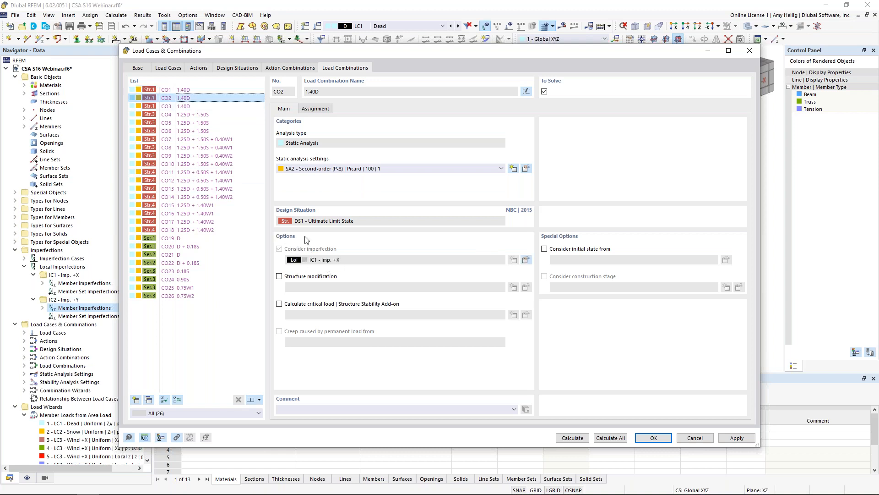
{"action": "left_click", "coordinate": [192, 105]}
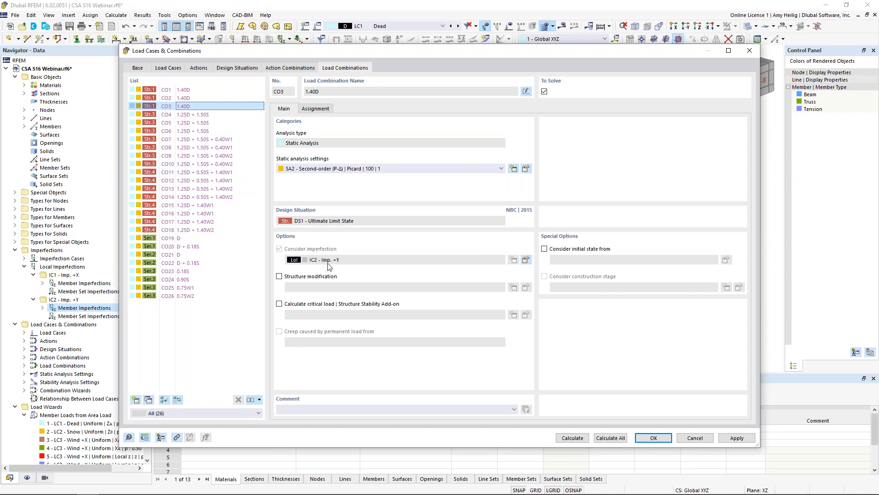
{"action": "left_click", "coordinate": [214, 140]}
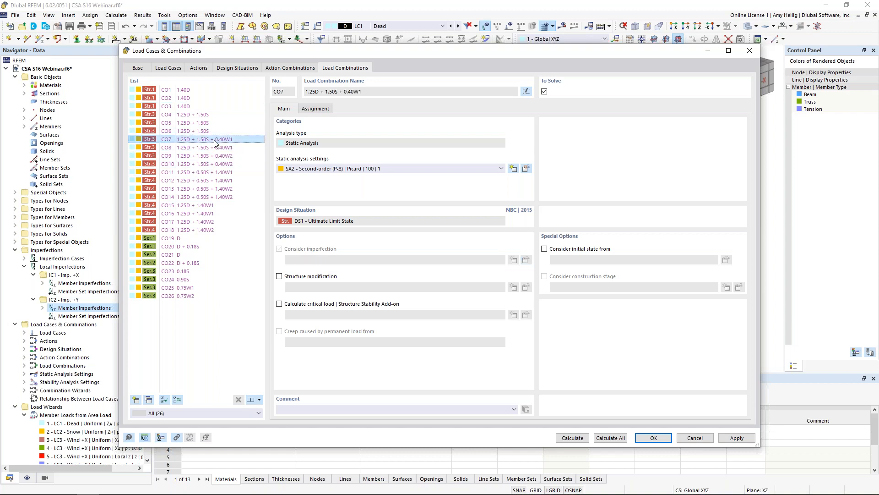
{"action": "left_click", "coordinate": [213, 147]}
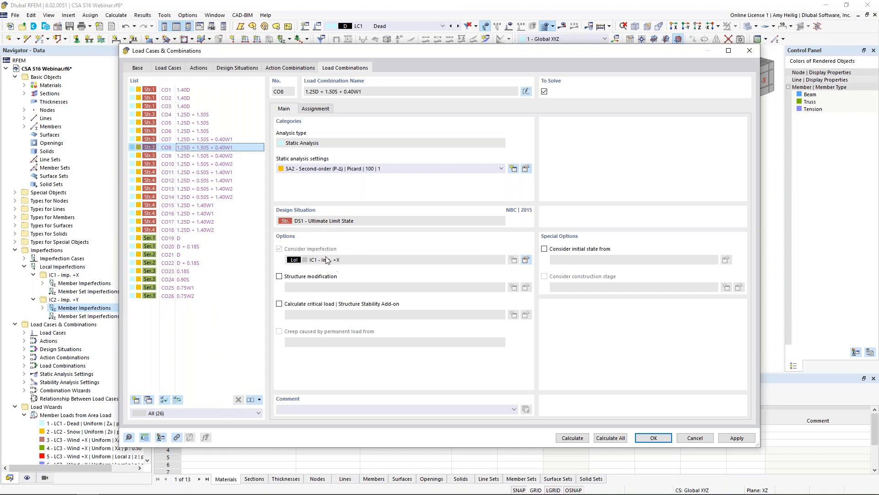
{"action": "left_click", "coordinate": [231, 164]}
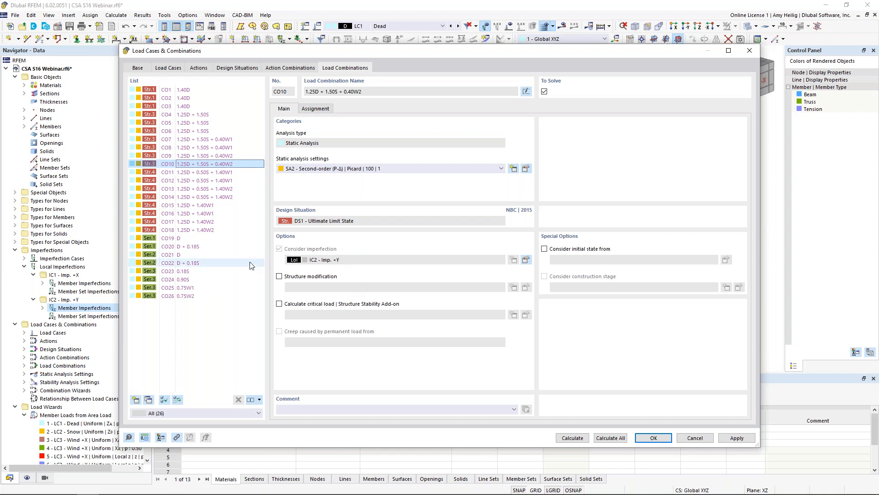
Check the imperfection setting of serviceability load combinations CO19 to CO26 and accept the load cases and combinations settings.
{"action": "left_click", "coordinate": [219, 239]}
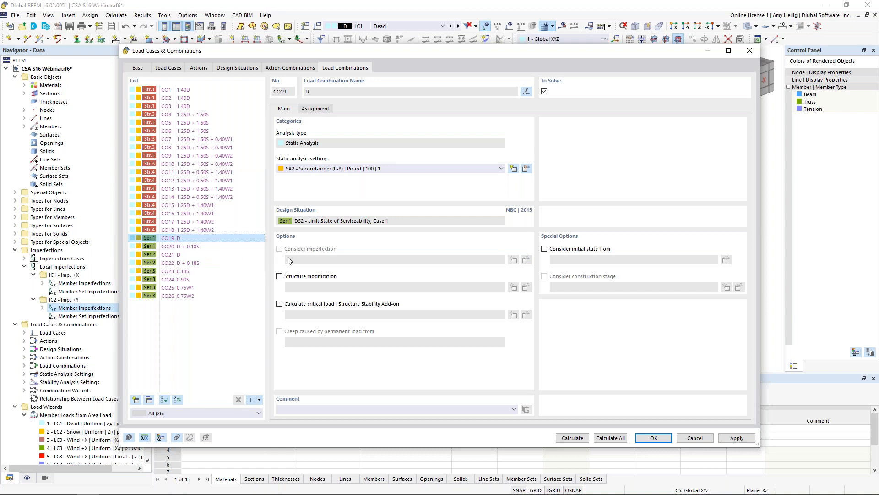
{"action": "left_click", "coordinate": [225, 246]}
{"action": "left_click", "coordinate": [222, 255]}
{"action": "key", "text": "Down"}
{"action": "key", "text": "Down"}
{"action": "key", "text": "Down"}
{"action": "key", "text": "Down"}
{"action": "key", "text": "Down"}
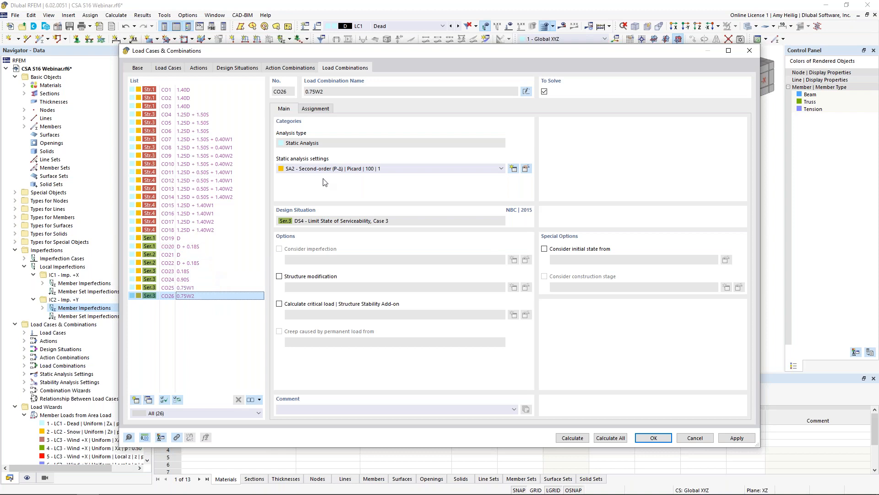
{"action": "left_click", "coordinate": [656, 436]}
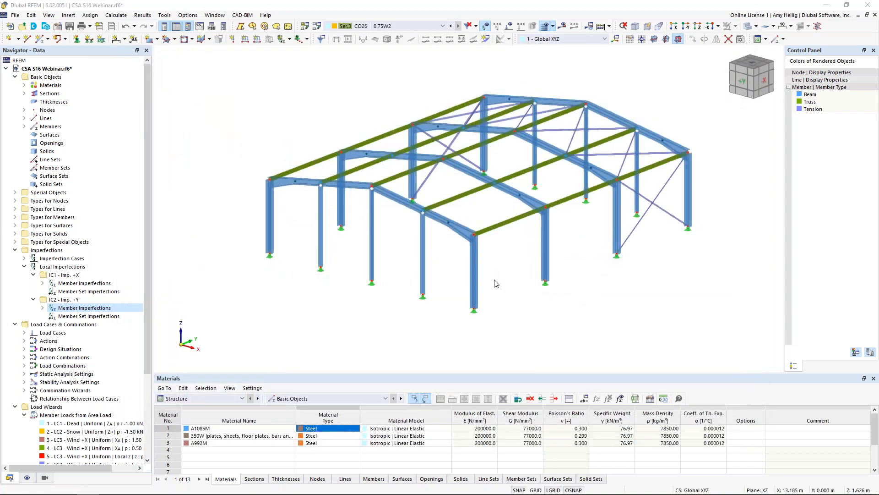
Switch to the presentation and advance to the slide on O.2 Reduced Stiffness Requirements.
{"action": "key", "text": "super+Tab"}
{"action": "left_click", "coordinate": [371, 154]}
{"action": "key", "text": "Right"}
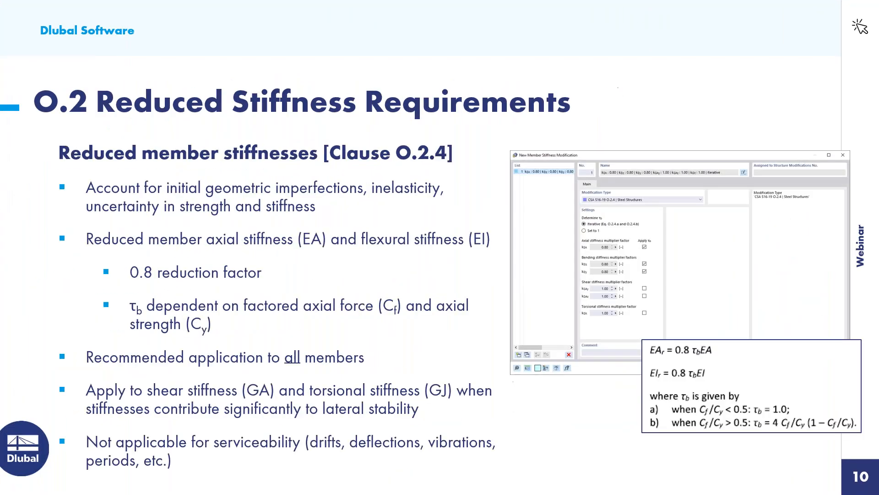
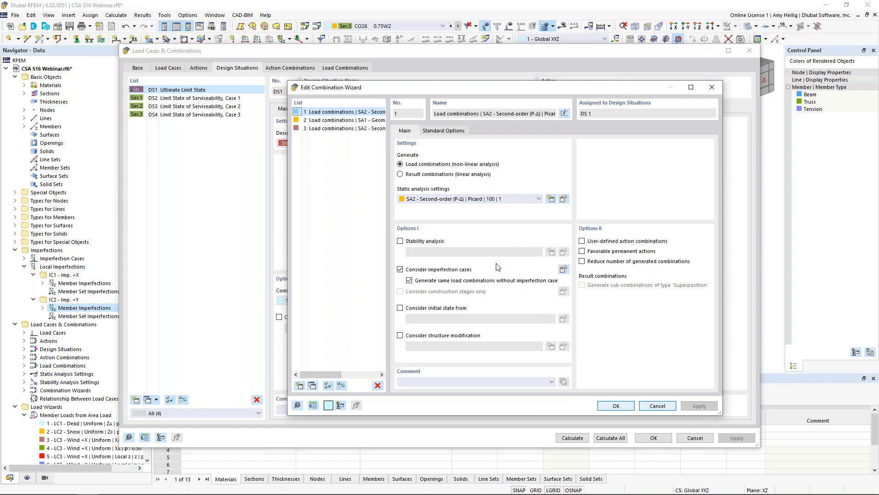
Enable structure modification in combination wizard 1 and create a new structure modification that modifies member stiffnesses.
{"action": "left_click", "coordinate": [400, 336]}
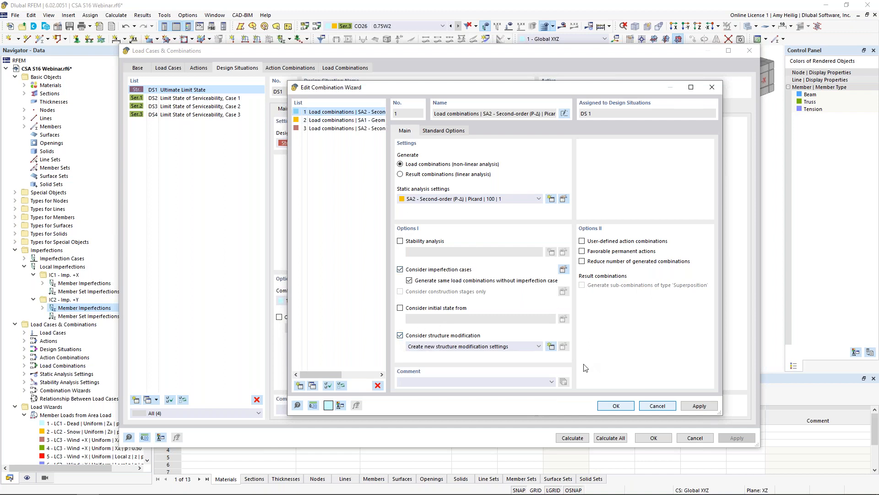
{"action": "left_click", "coordinate": [551, 346]}
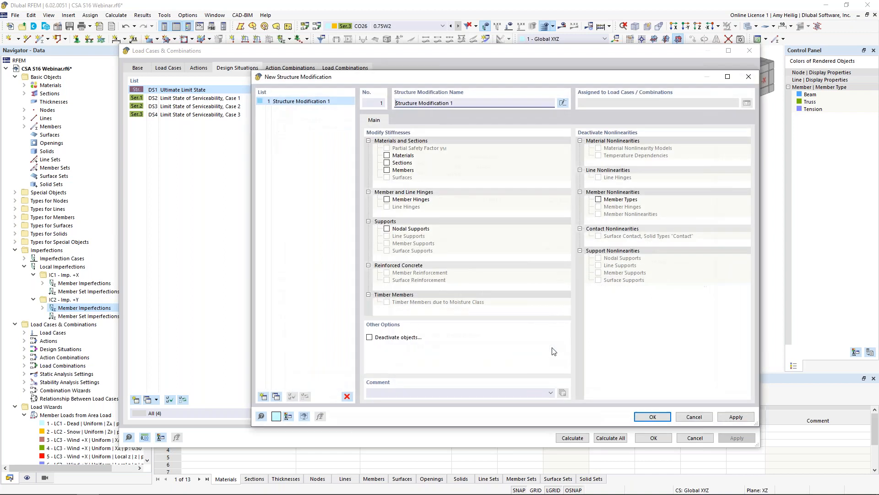
{"action": "left_click", "coordinate": [387, 171]}
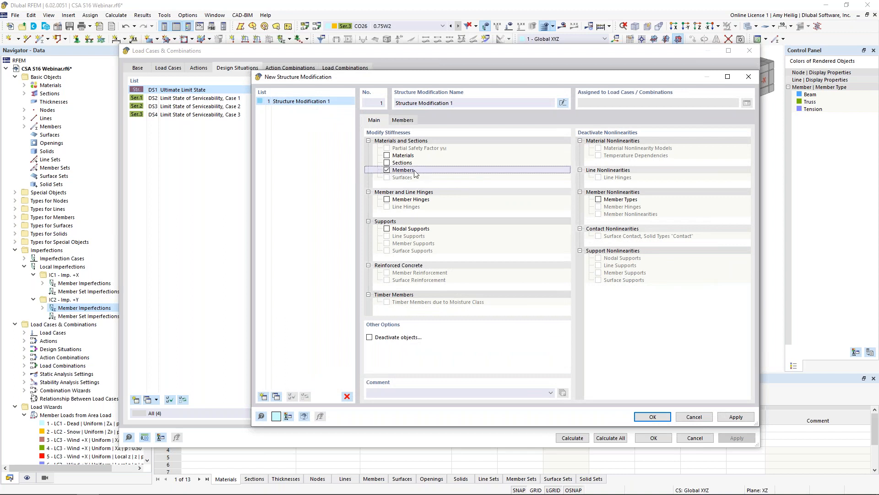
{"action": "left_click", "coordinate": [407, 120]}
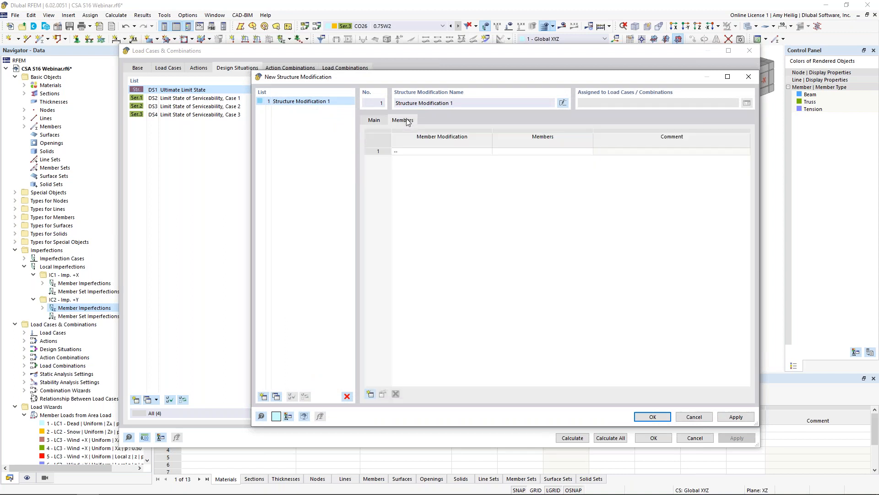
Add a new member stiffness modification of the type CSA S16-19 O.2.4 | Steel Structures.
{"action": "left_click", "coordinate": [457, 151]}
{"action": "left_click", "coordinate": [487, 151]}
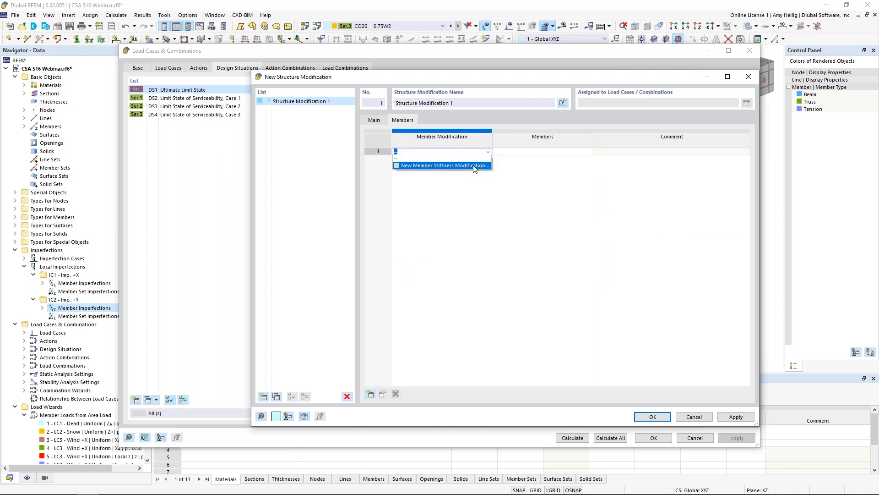
{"action": "left_click", "coordinate": [474, 169]}
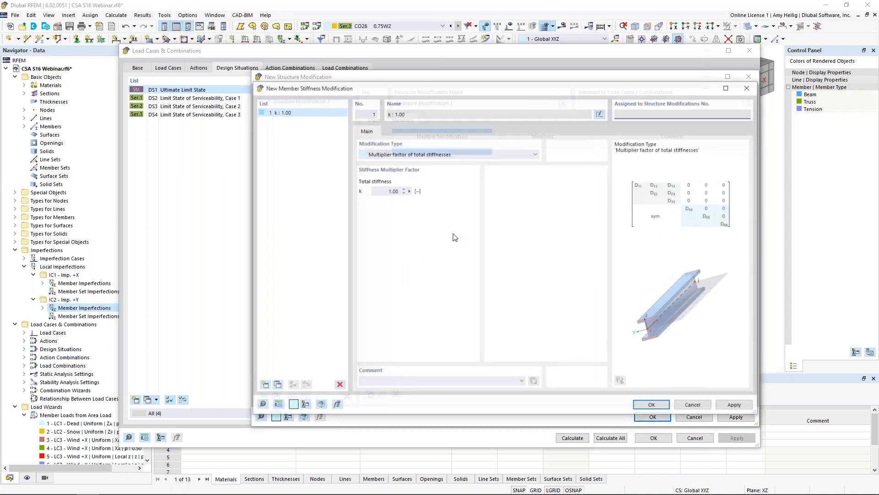
{"action": "left_click", "coordinate": [506, 158]}
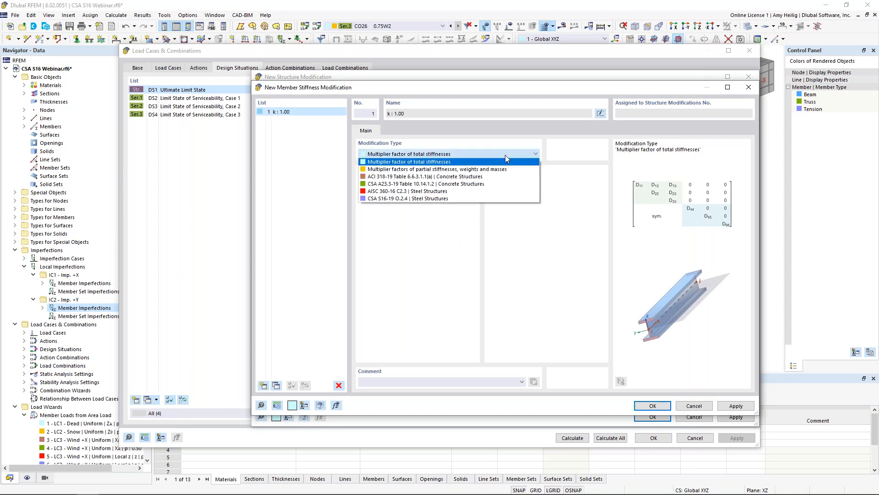
{"action": "left_click", "coordinate": [480, 197]}
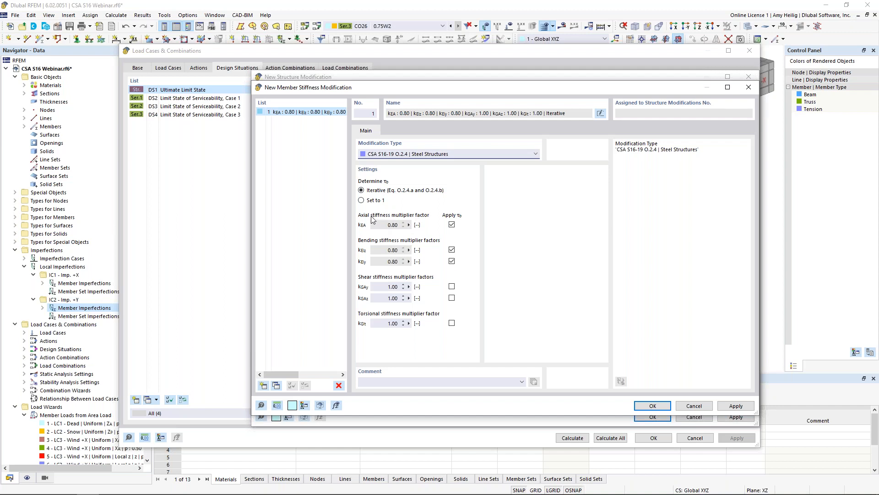
Try applying τb to the shear and torsional stiffness multiplier factors and clear those options again.
{"action": "left_click", "coordinate": [452, 287]}
{"action": "left_click", "coordinate": [452, 298]}
{"action": "left_click", "coordinate": [452, 324]}
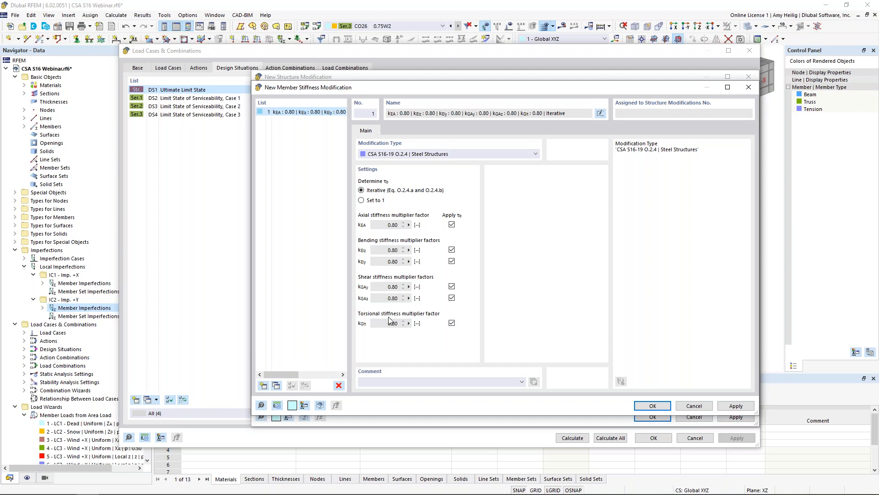
{"action": "left_click", "coordinate": [452, 323]}
{"action": "left_click", "coordinate": [452, 298]}
{"action": "left_click", "coordinate": [452, 287]}
Accept the CSA S16-19 member stiffness modification, assign it to all members in Structure Modification 1, and confirm the combination wizards.
{"action": "left_click", "coordinate": [659, 407]}
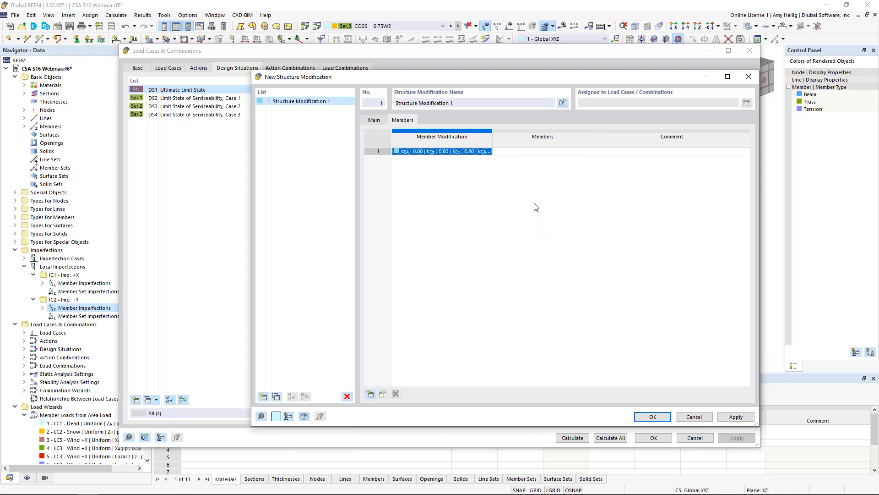
{"action": "double_click", "coordinate": [531, 152]}
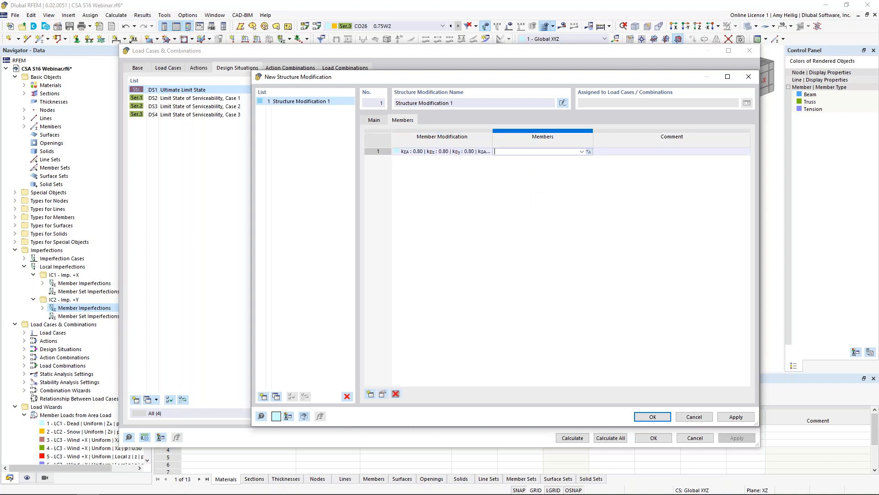
{"action": "left_click", "coordinate": [582, 152]}
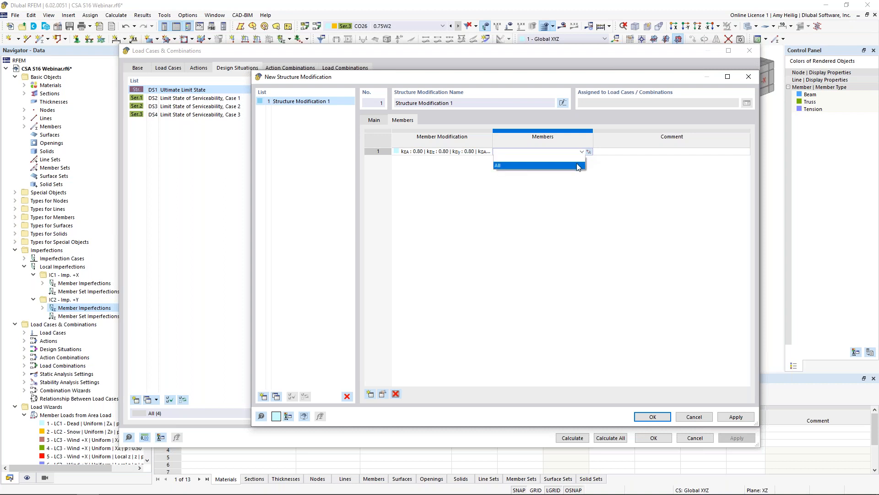
{"action": "left_click", "coordinate": [578, 166]}
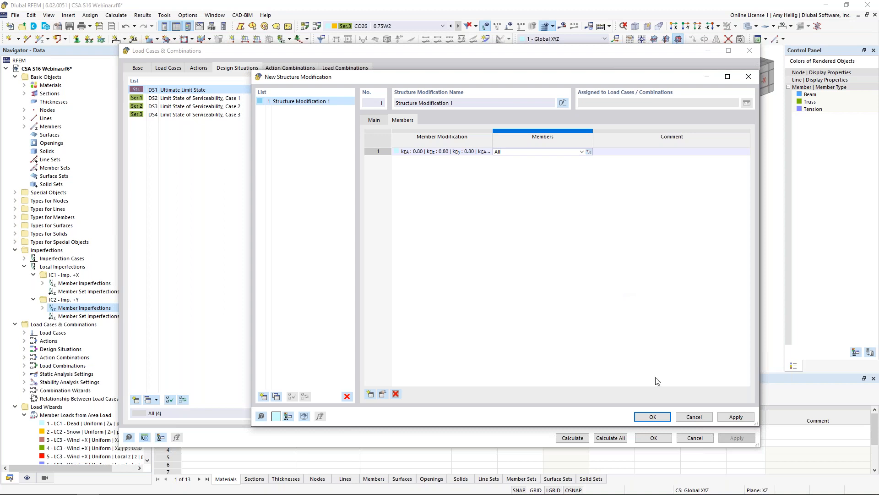
{"action": "left_click", "coordinate": [652, 417]}
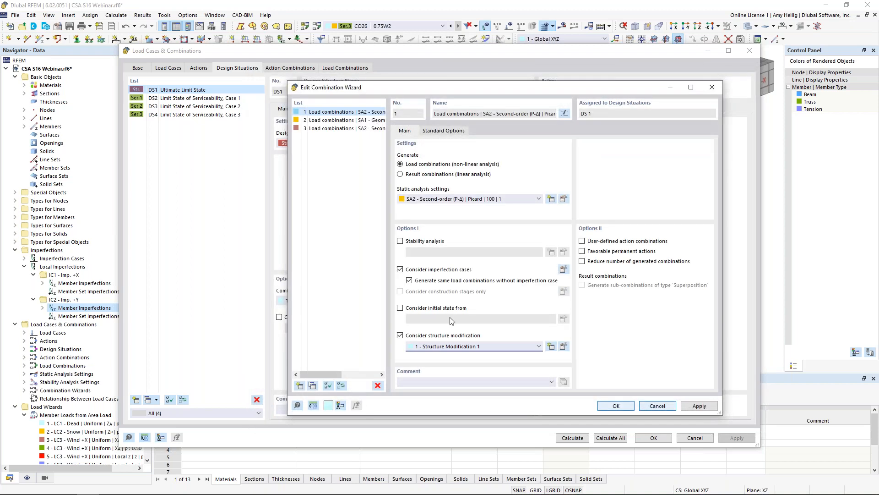
{"action": "left_click", "coordinate": [348, 128]}
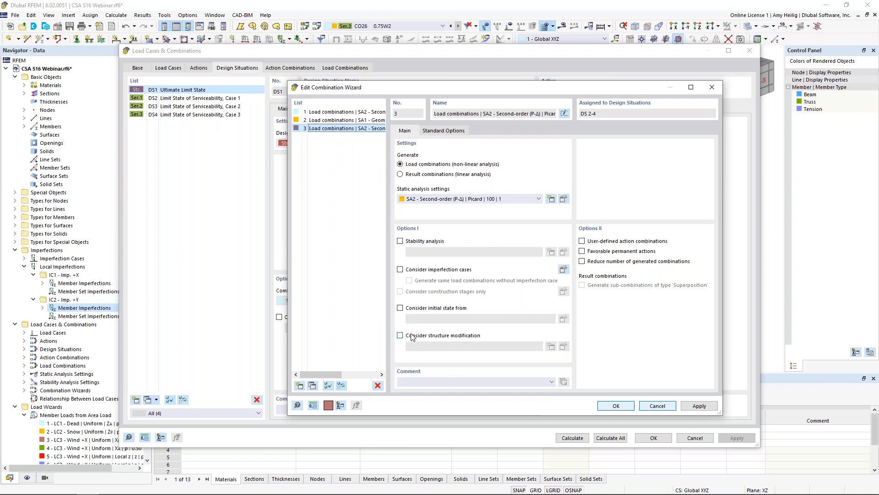
{"action": "left_click", "coordinate": [610, 408]}
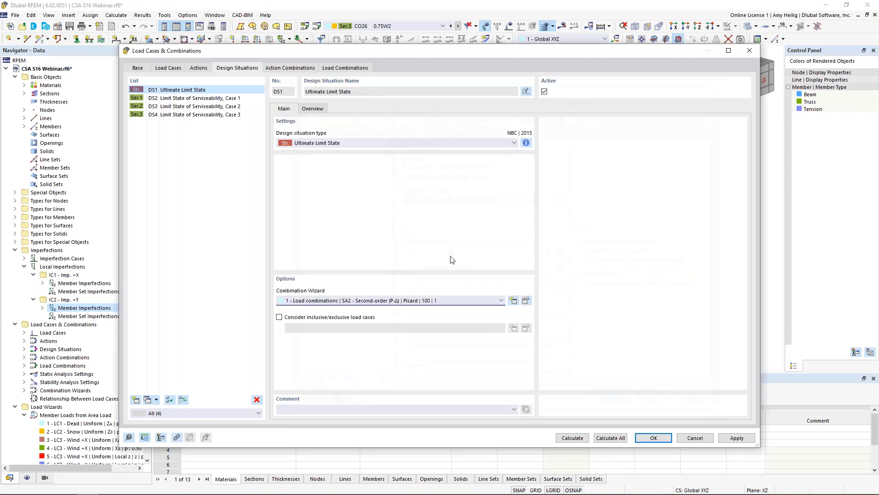
Examine the imperfection and structure modification options of several ultimate load combinations and serviceability combination CO19, and close the load combination settings.
{"action": "left_click", "coordinate": [344, 68]}
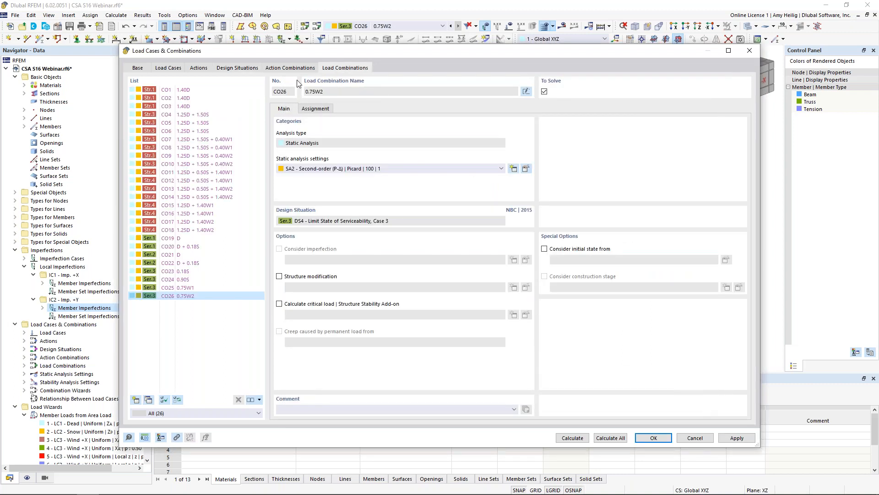
{"action": "left_click", "coordinate": [228, 106]}
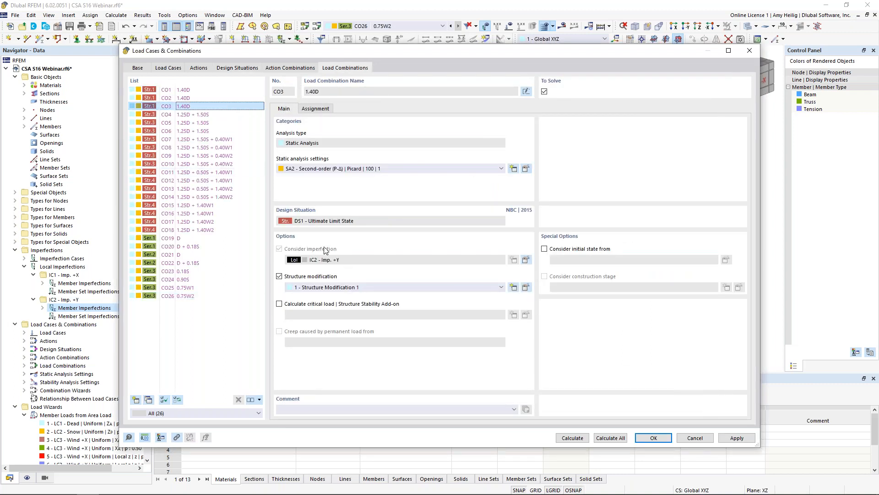
{"action": "left_click", "coordinate": [209, 115]}
{"action": "left_click", "coordinate": [210, 131]}
{"action": "left_click", "coordinate": [210, 147]}
{"action": "left_click", "coordinate": [211, 164]}
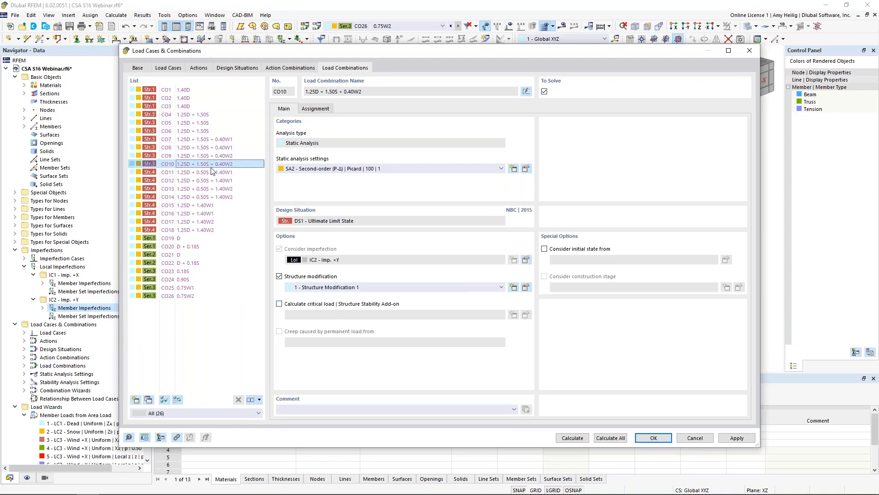
{"action": "left_click", "coordinate": [202, 238]}
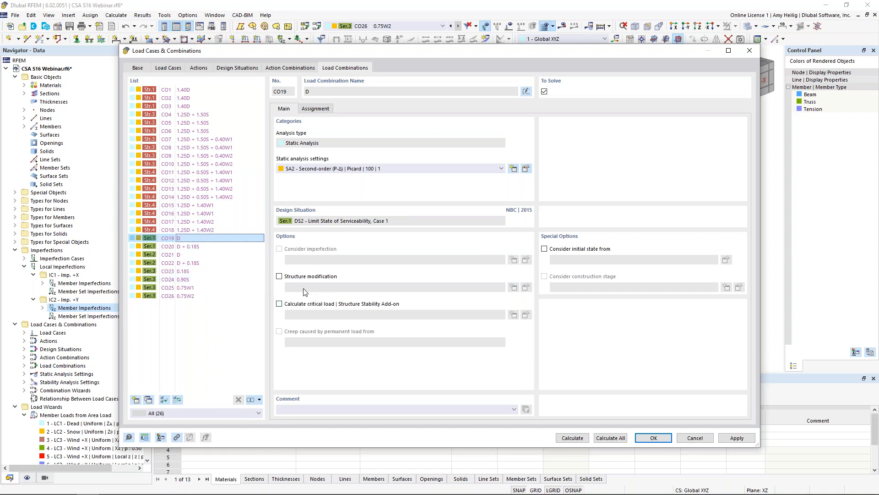
{"action": "left_click", "coordinate": [642, 438]}
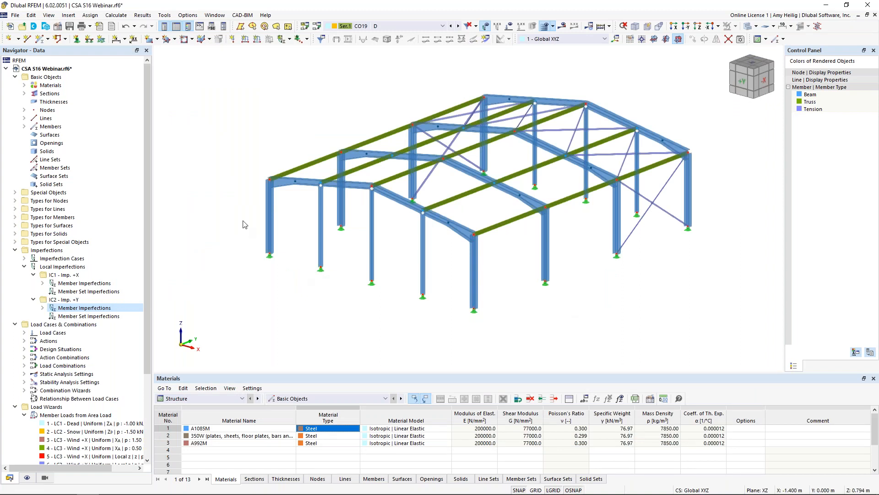
Activate the Steel Design add-on in the model's base data and review the available steel design standards, keeping CSA S16.
{"action": "right_click", "coordinate": [67, 68]}
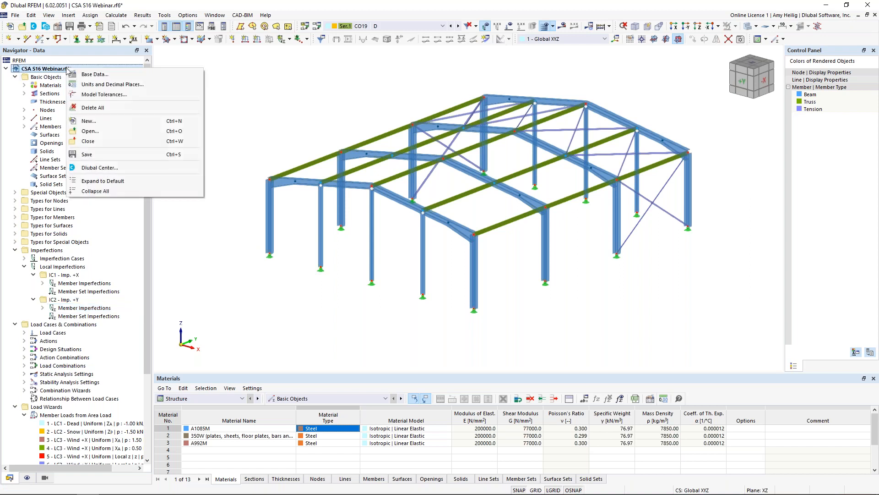
{"action": "left_click", "coordinate": [105, 74]}
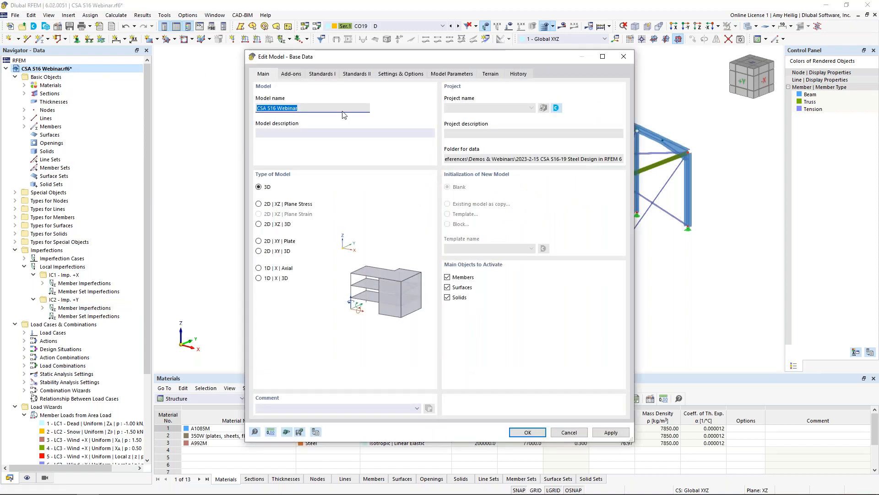
{"action": "left_click", "coordinate": [296, 76]}
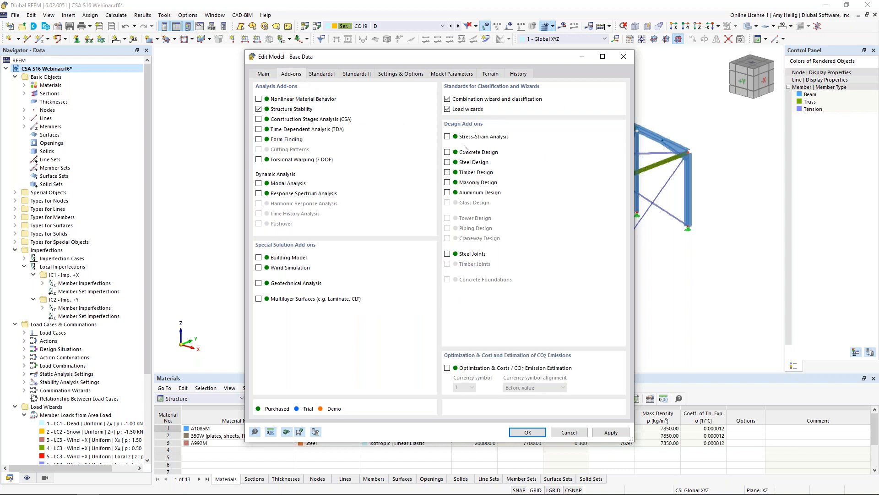
{"action": "left_click", "coordinate": [447, 163]}
{"action": "left_click", "coordinate": [327, 75]}
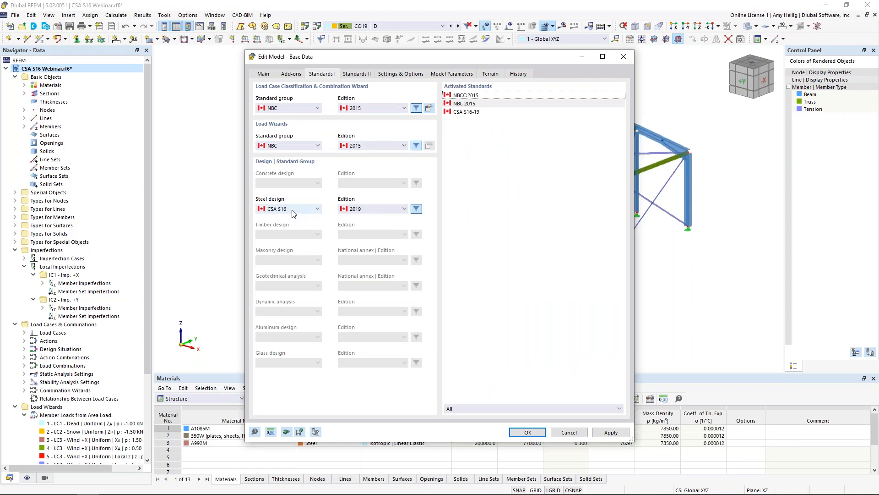
{"action": "left_click", "coordinate": [293, 211]}
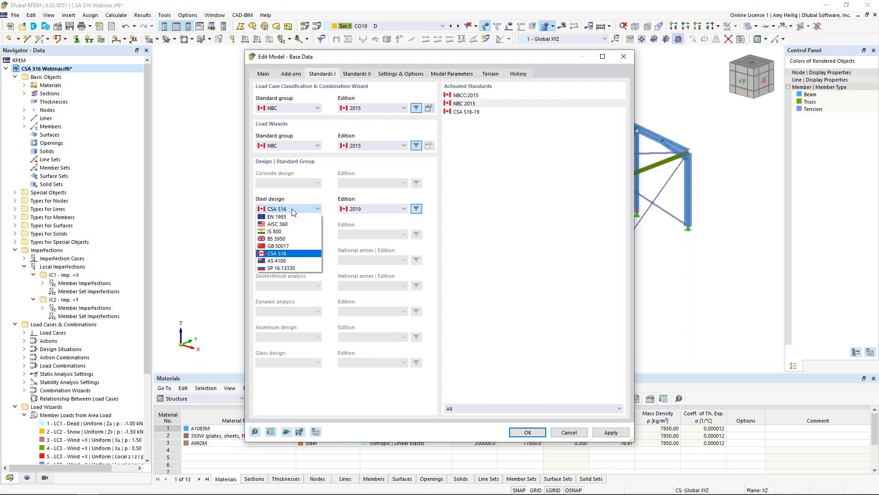
{"action": "left_click", "coordinate": [316, 208]}
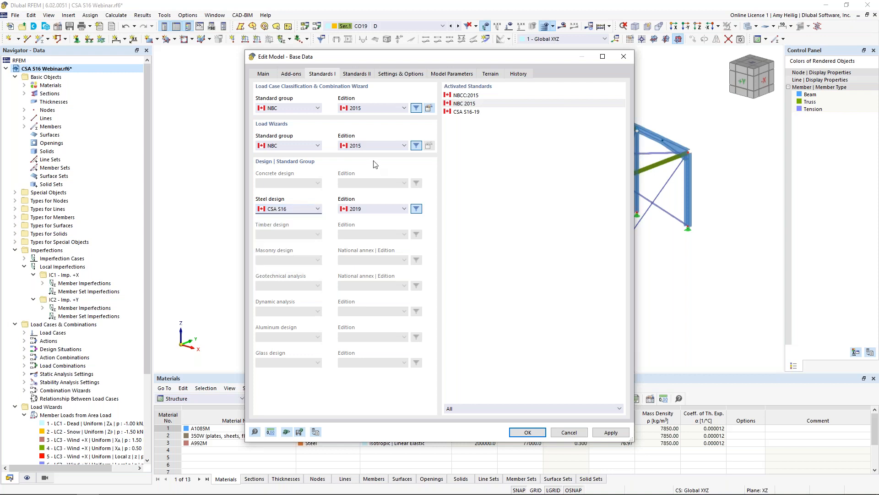
Activate Member Representatives in the base data, review the considered member properties, and highlight the members grouped under several beam representatives.
{"action": "left_click", "coordinate": [405, 74]}
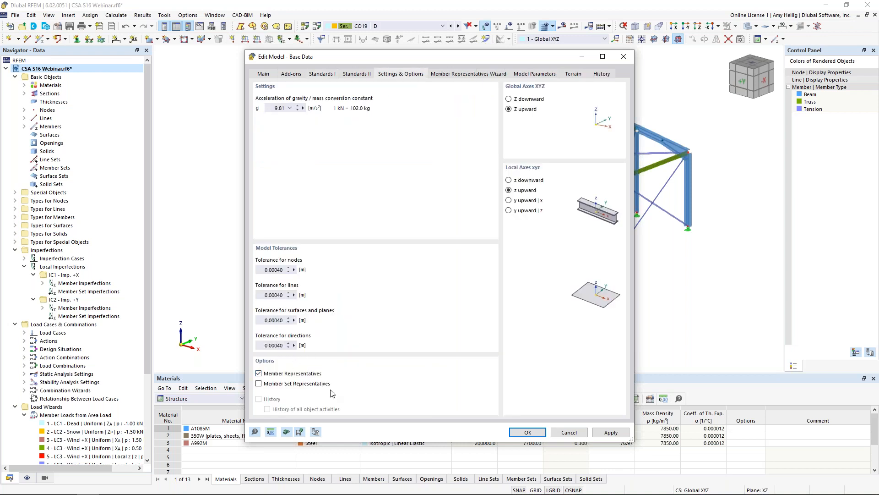
{"action": "left_click", "coordinate": [468, 74]}
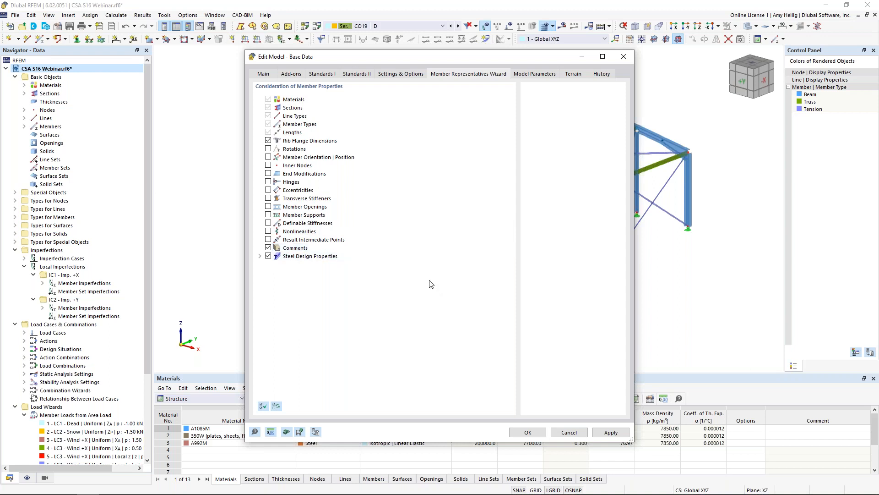
{"action": "left_click", "coordinate": [538, 433]}
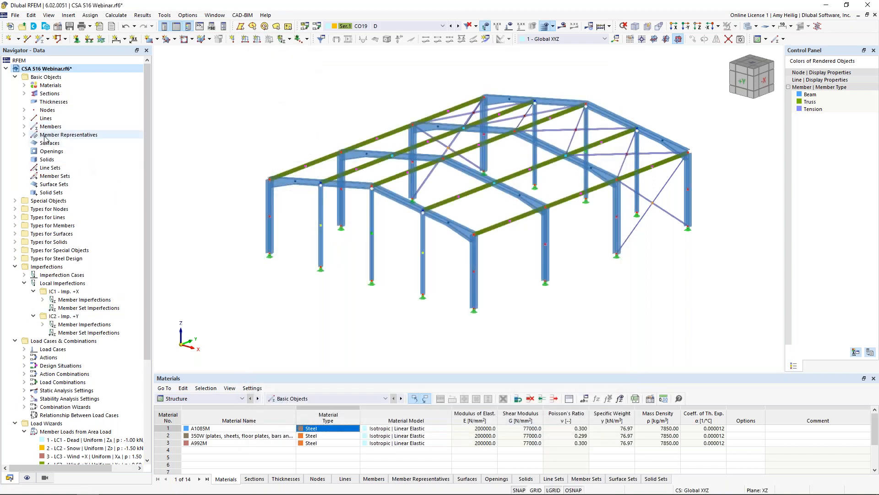
{"action": "left_click", "coordinate": [24, 135]}
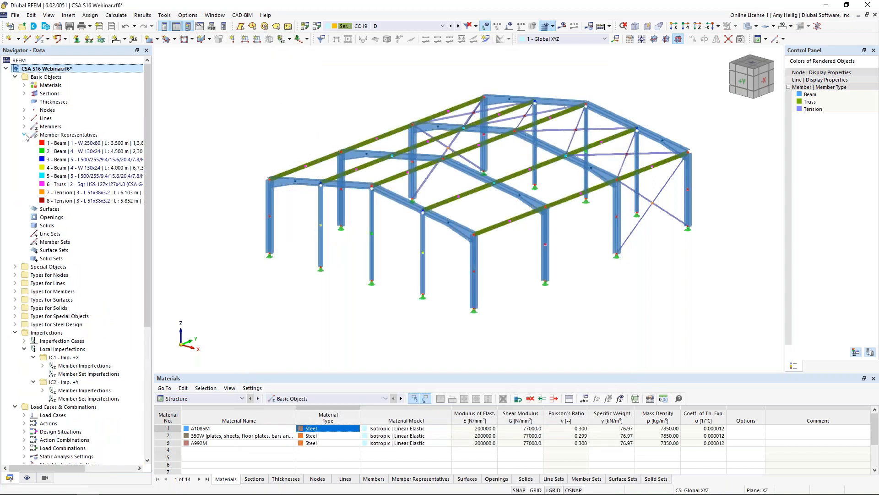
{"action": "left_click", "coordinate": [56, 151]}
{"action": "left_click", "coordinate": [56, 160]}
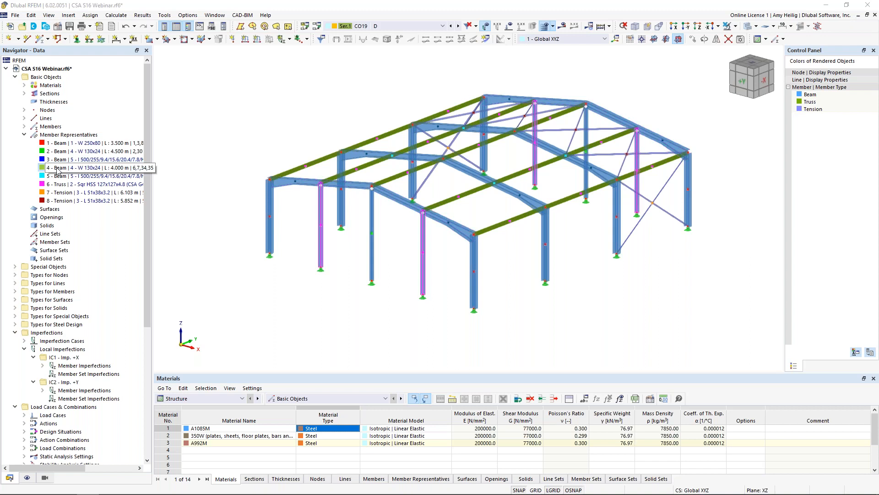
{"action": "left_click", "coordinate": [58, 177]}
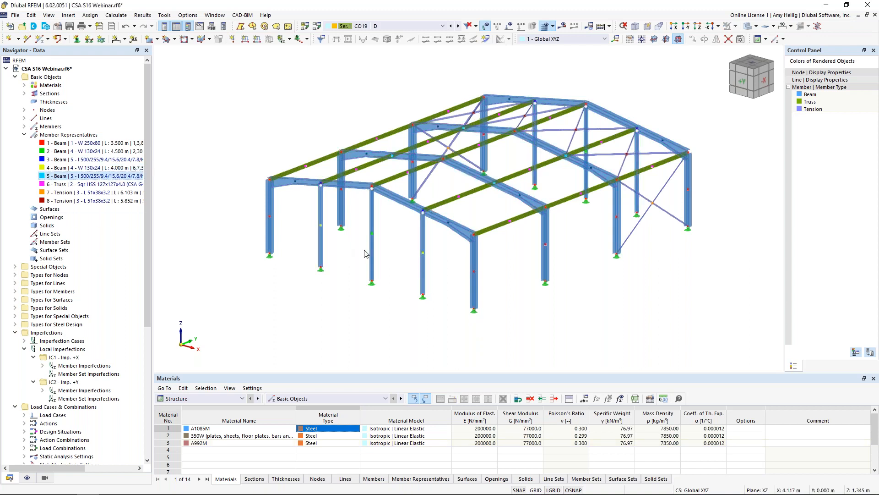
Select the entire structure and deactivate the steel design properties for all members at once.
{"action": "left_click_drag", "start_coordinate": [726, 350], "coordinate": [255, 62]}
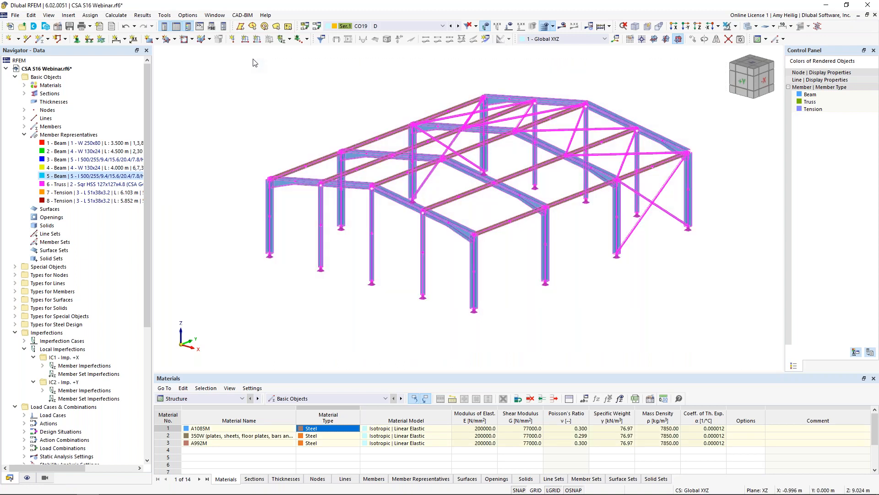
{"action": "double_click", "coordinate": [271, 201]}
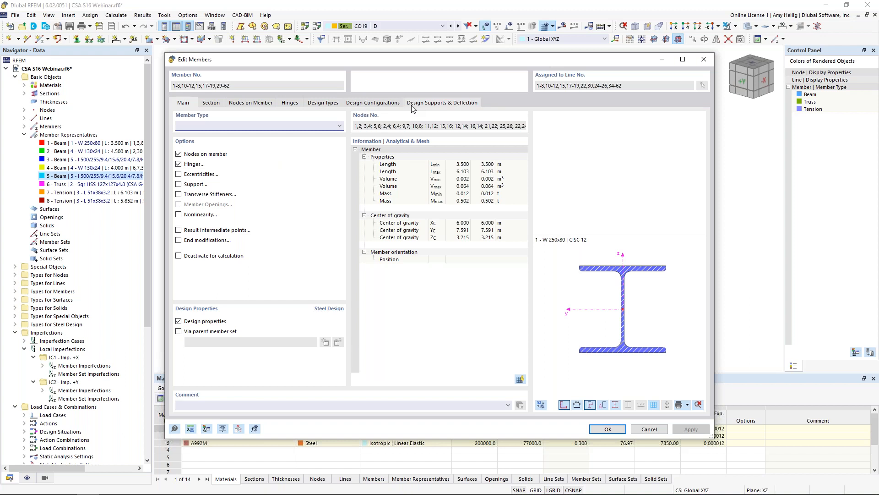
{"action": "left_click", "coordinate": [179, 321]}
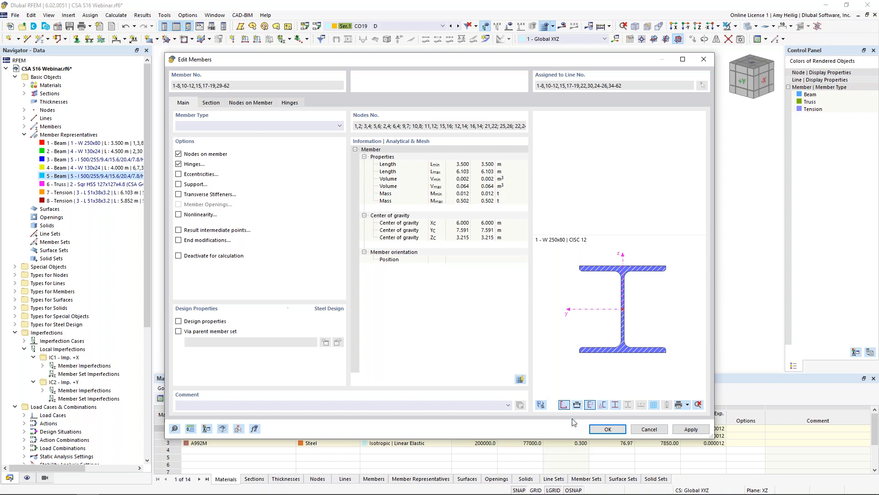
{"action": "left_click", "coordinate": [603, 431]}
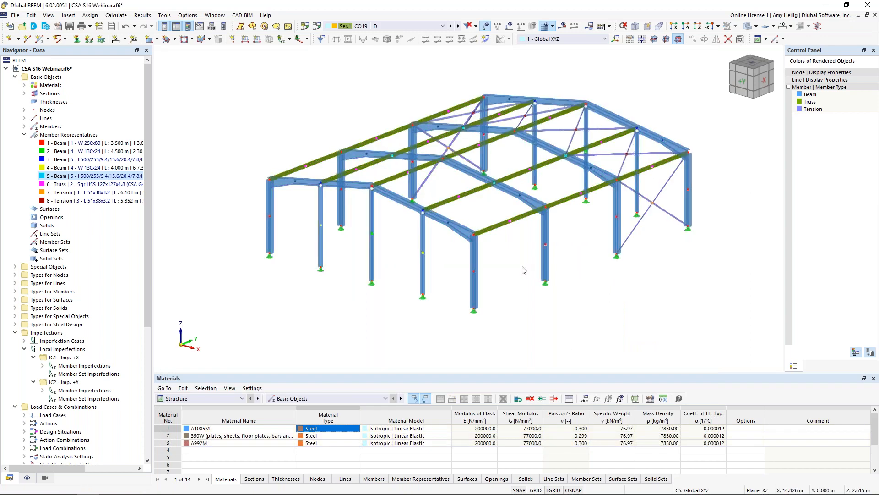
Edit the members of the W 250x80 beam representative and activate their design properties.
{"action": "left_click", "coordinate": [57, 145]}
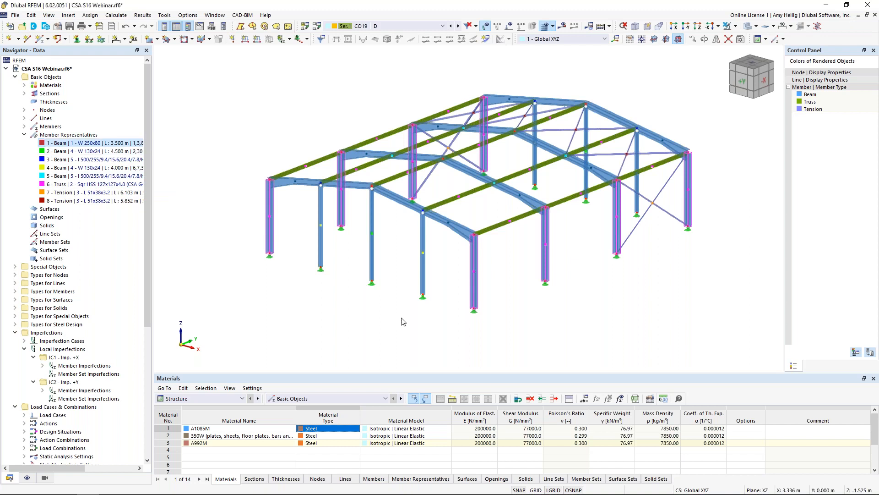
{"action": "double_click", "coordinate": [64, 146]}
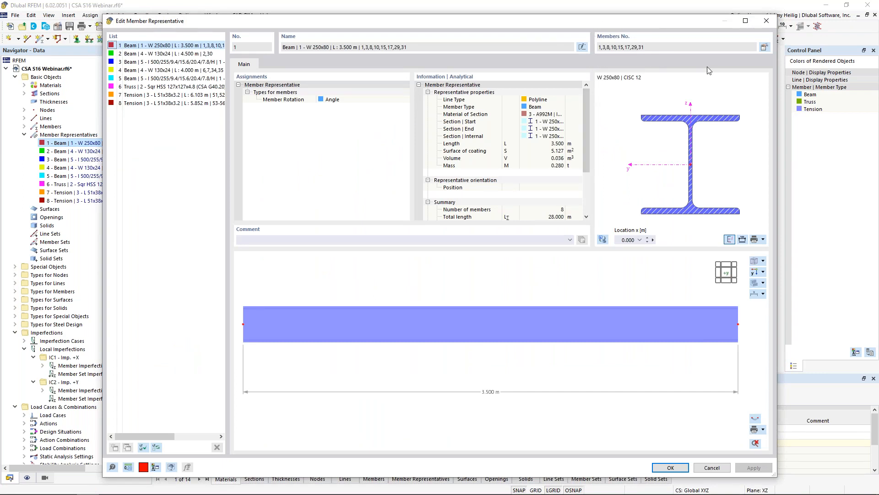
{"action": "left_click", "coordinate": [764, 48]}
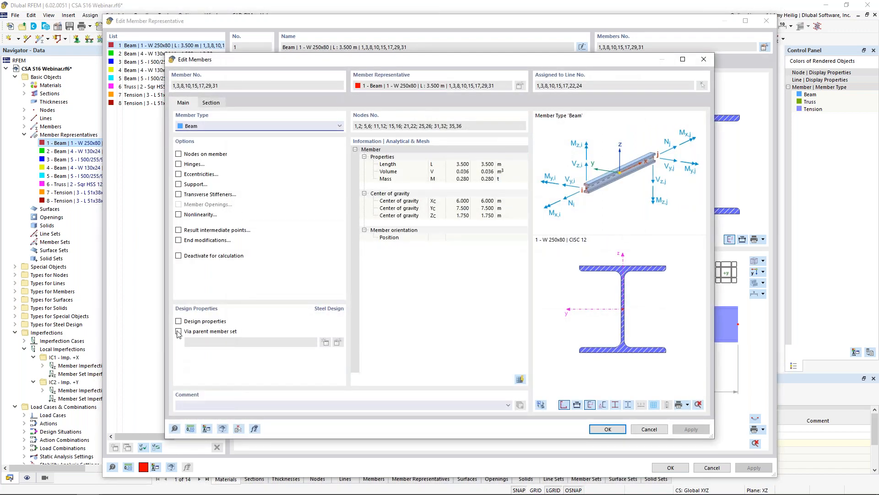
{"action": "left_click", "coordinate": [179, 321]}
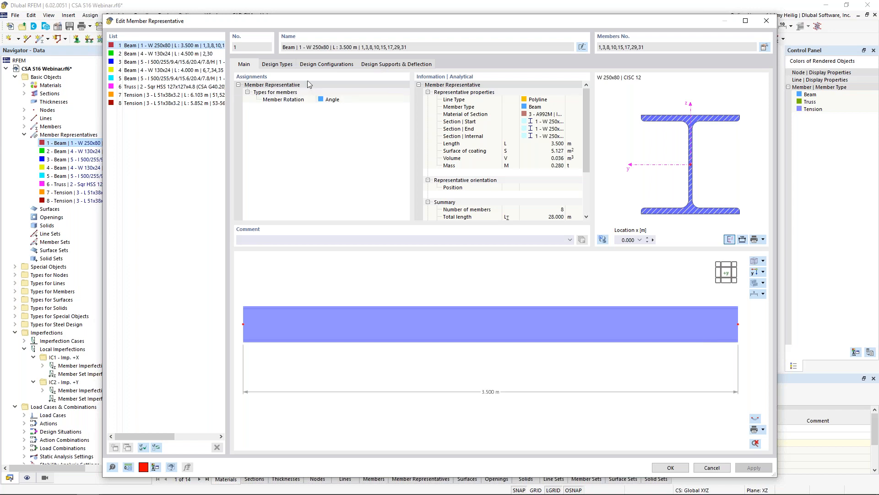
Create a new effective lengths definition with the default settings for the W 250x80 member representative.
{"action": "left_click", "coordinate": [287, 67]}
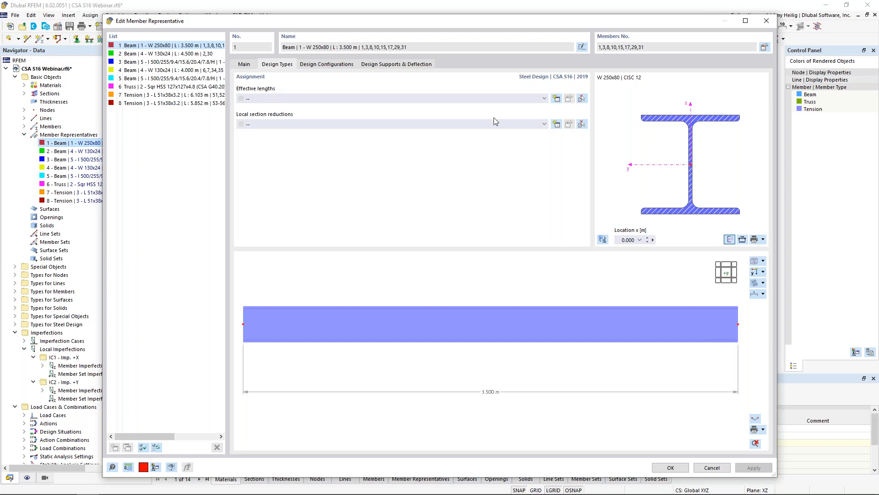
{"action": "left_click", "coordinate": [556, 99]}
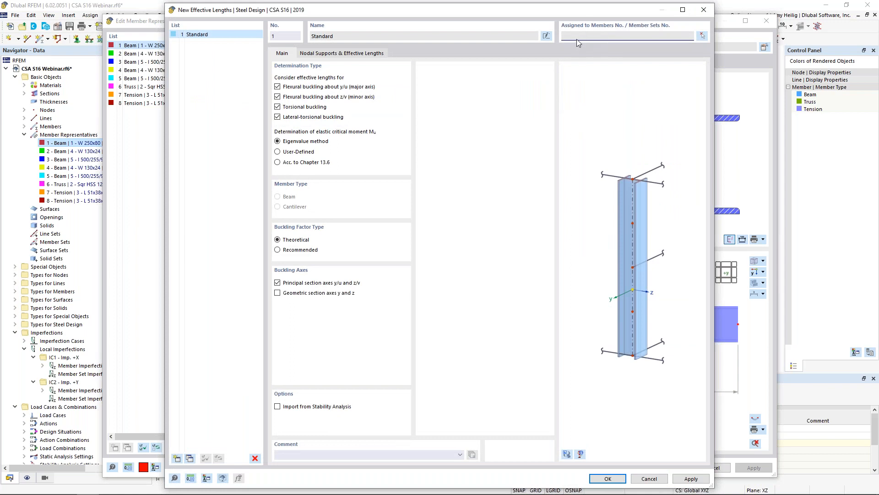
{"action": "left_click", "coordinate": [607, 477]}
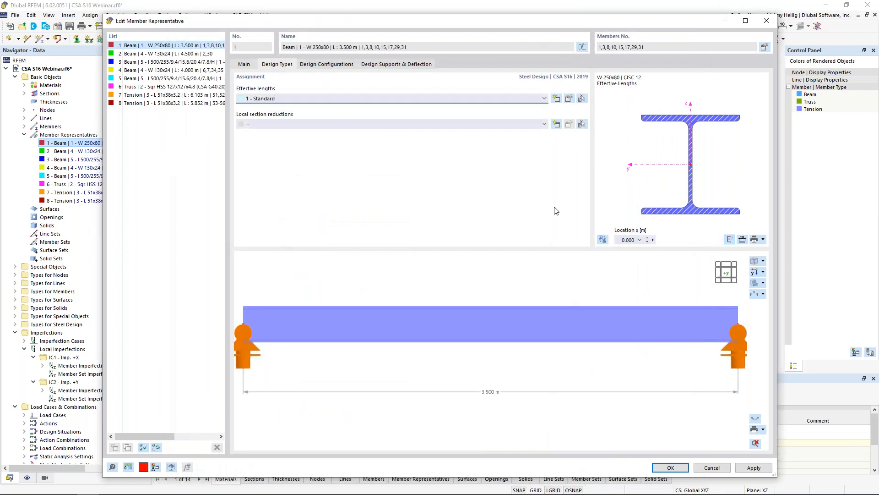
Examine the determination settings, nodal supports and effective length factors of the W 250x80 effective lengths definition against its members in the model.
{"action": "left_click", "coordinate": [568, 99]}
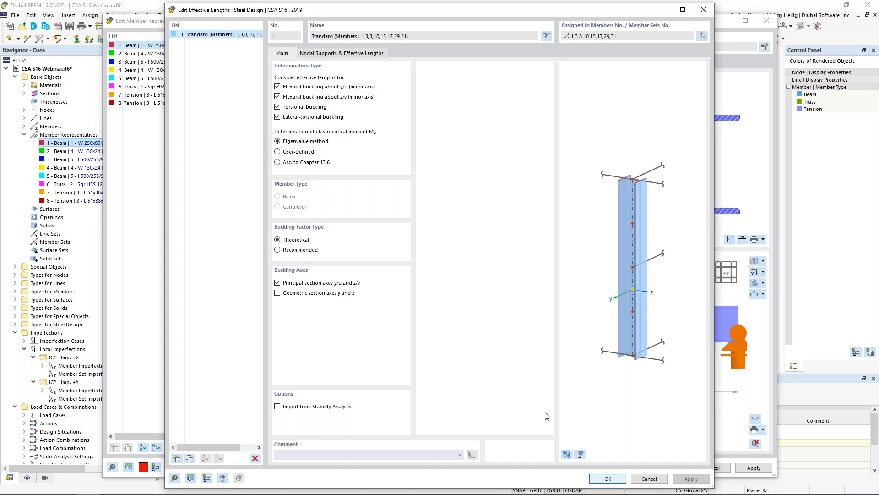
{"action": "left_click", "coordinate": [566, 455]}
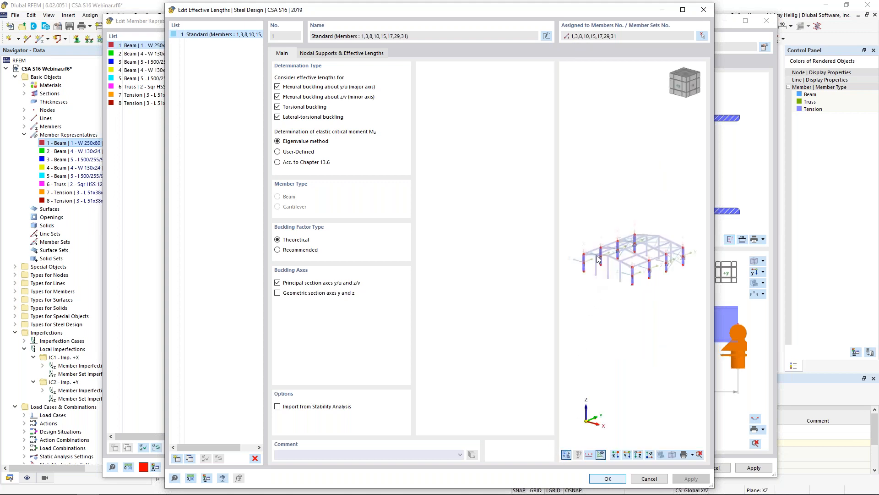
{"action": "scroll", "coordinate": [588, 253], "scroll_direction": "up", "scroll_amount": 2}
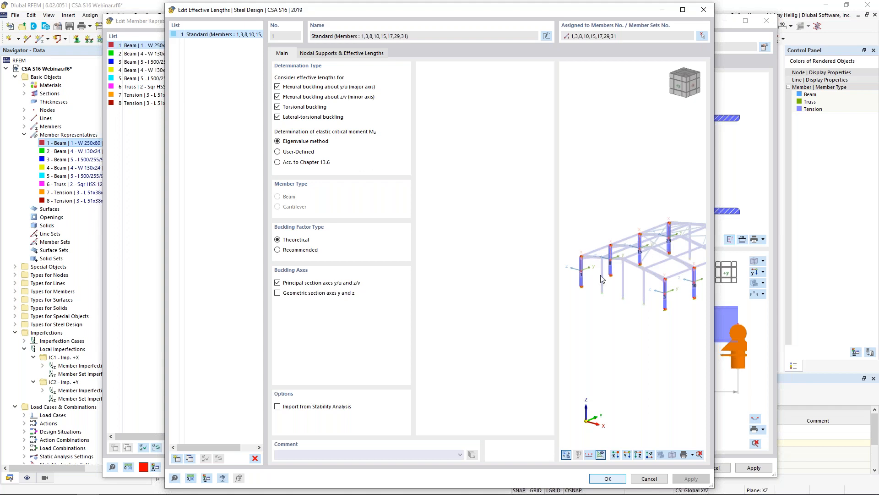
{"action": "scroll", "coordinate": [578, 272], "scroll_direction": "up", "scroll_amount": 5}
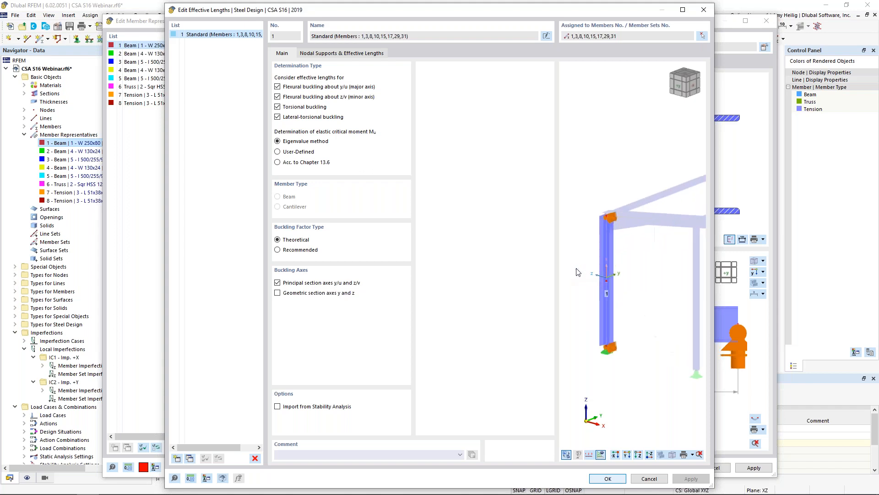
{"action": "scroll", "coordinate": [578, 272], "scroll_direction": "up", "scroll_amount": 1}
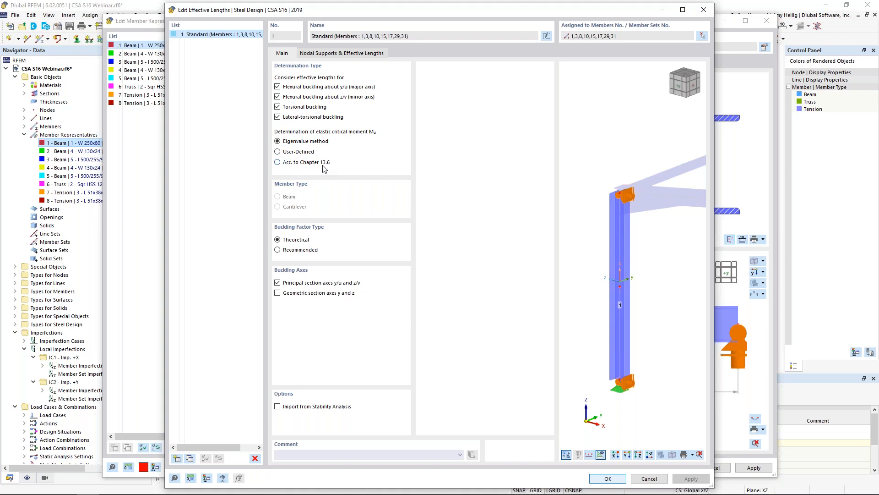
{"action": "left_click", "coordinate": [340, 54]}
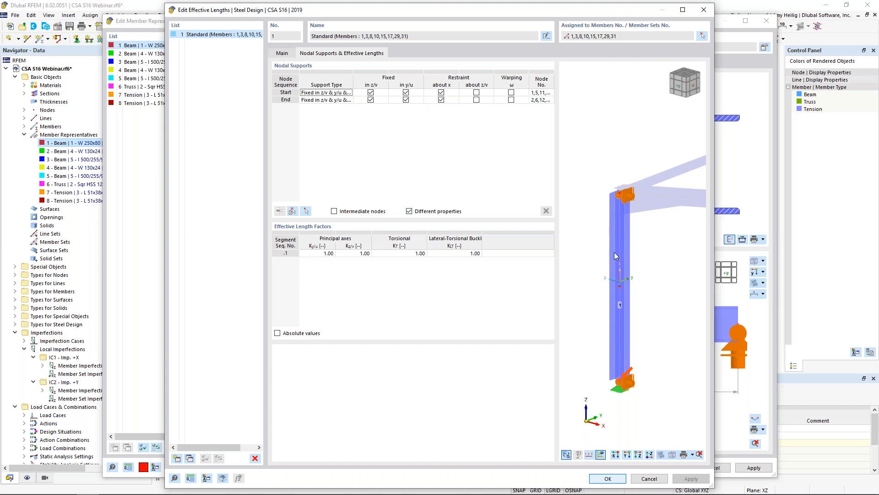
{"action": "left_click", "coordinate": [661, 454]}
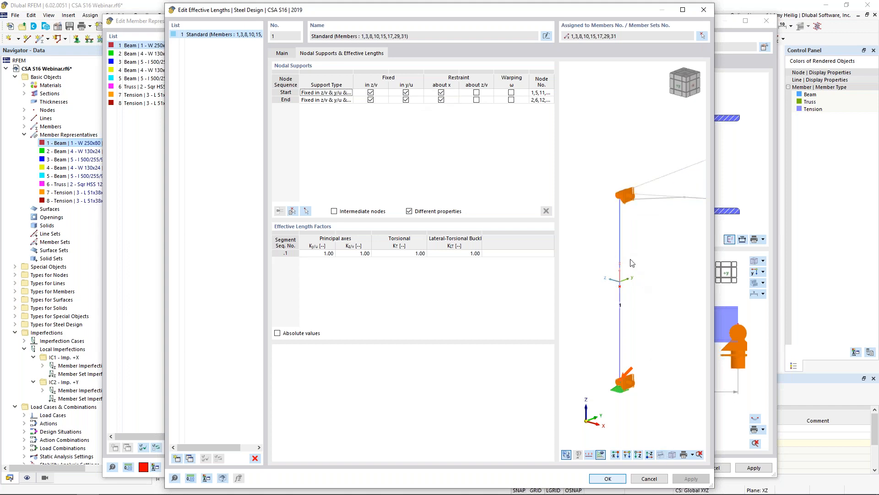
{"action": "left_click", "coordinate": [661, 455]}
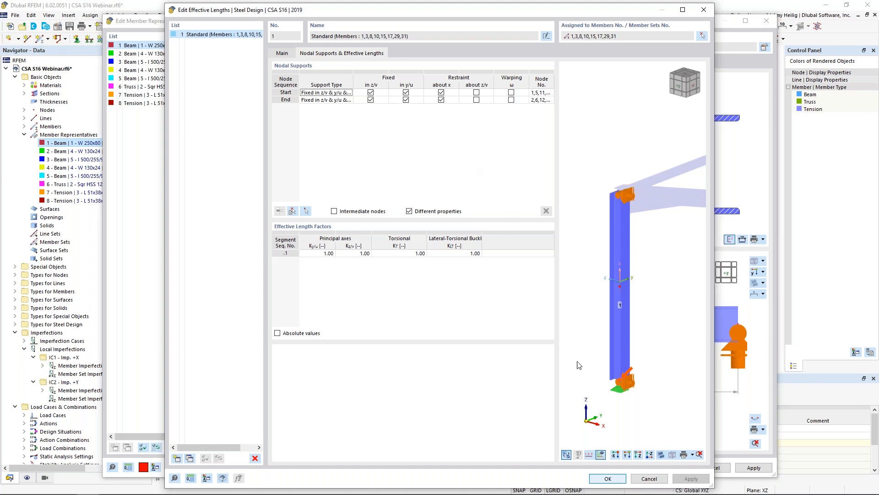
{"action": "left_click", "coordinate": [610, 480]}
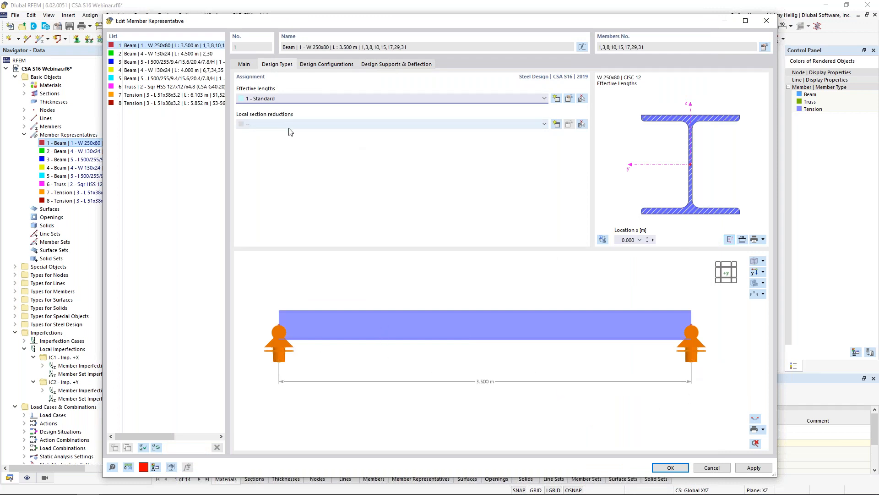
Try a new local section reduction of type Design Parameters for the W 250x80 representative and discard it.
{"action": "left_click", "coordinate": [556, 124]}
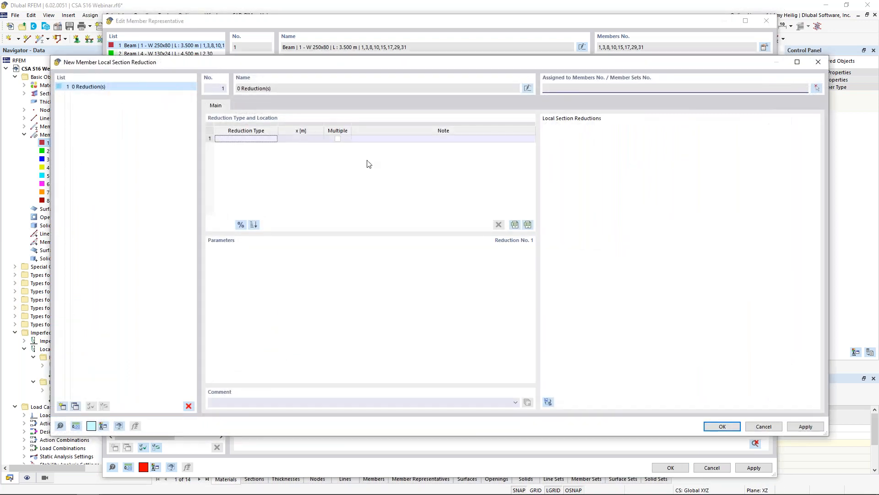
{"action": "left_click", "coordinate": [274, 138]}
{"action": "left_click", "coordinate": [274, 139]}
{"action": "left_click", "coordinate": [272, 145]}
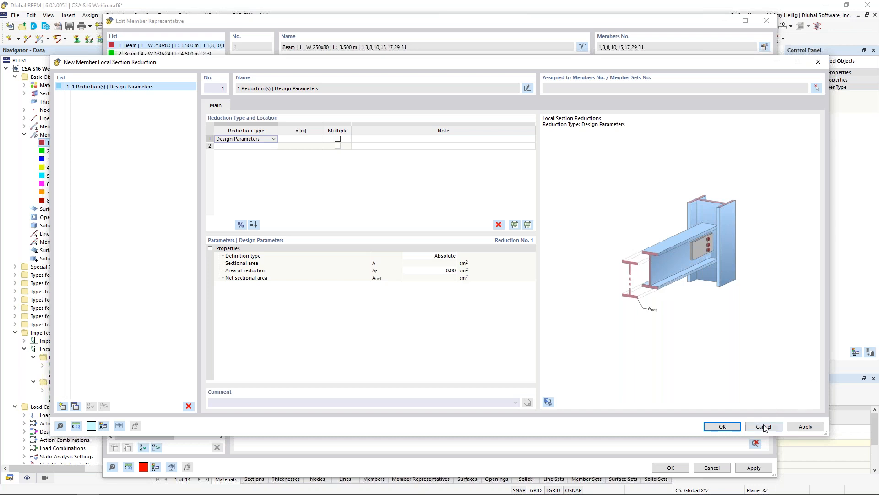
{"action": "left_click", "coordinate": [722, 426]}
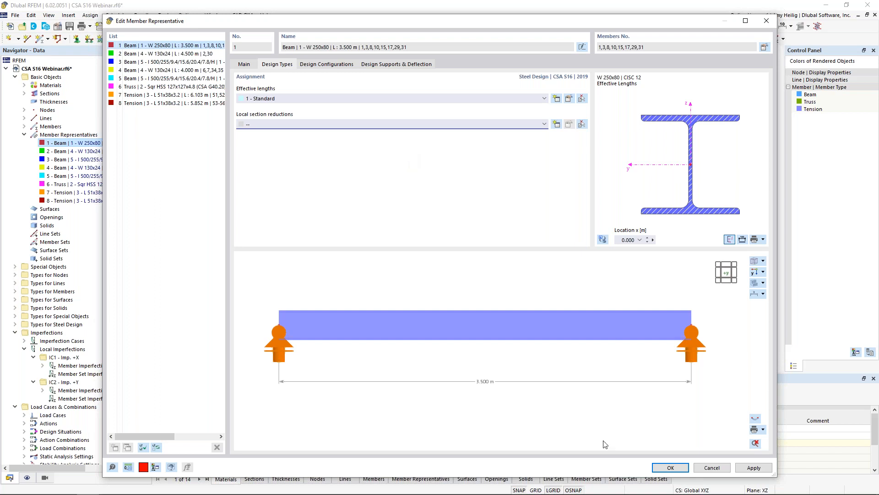
Save the W 250x80 representative and activate the design properties for members 4, 5, 32 and 33 of the tapered end beam representative.
{"action": "left_click", "coordinate": [660, 470]}
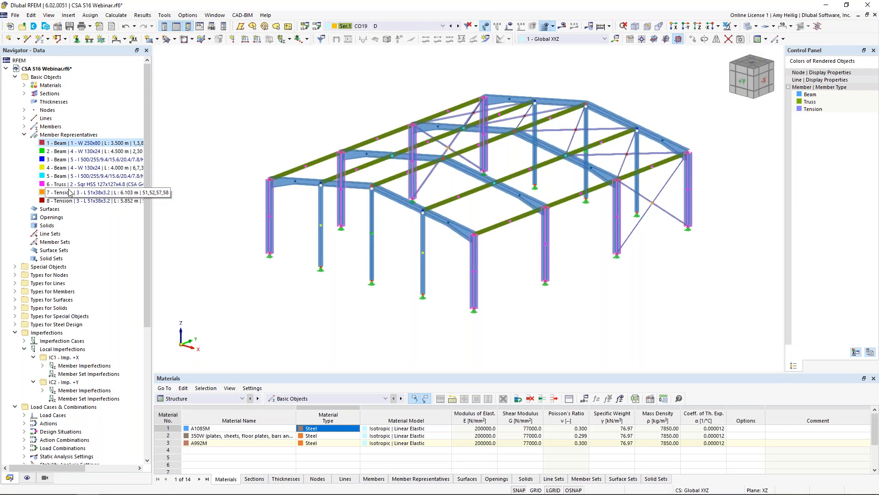
{"action": "left_click", "coordinate": [56, 160]}
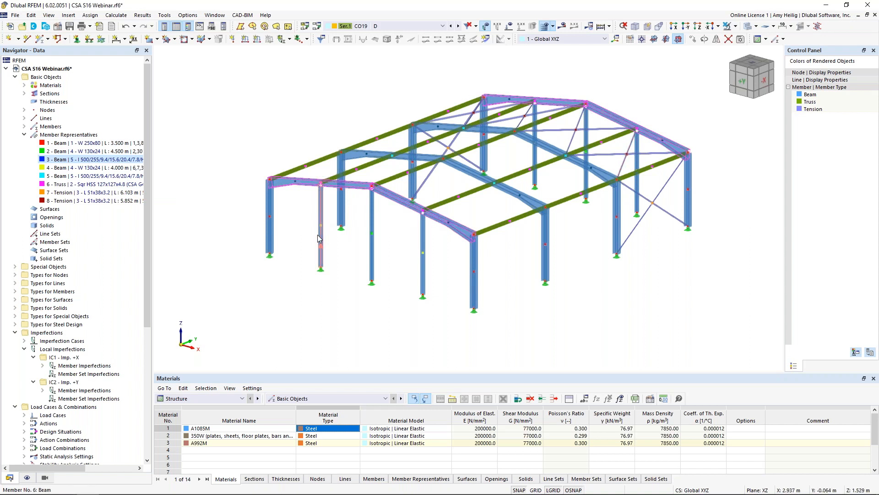
{"action": "double_click", "coordinate": [57, 161]}
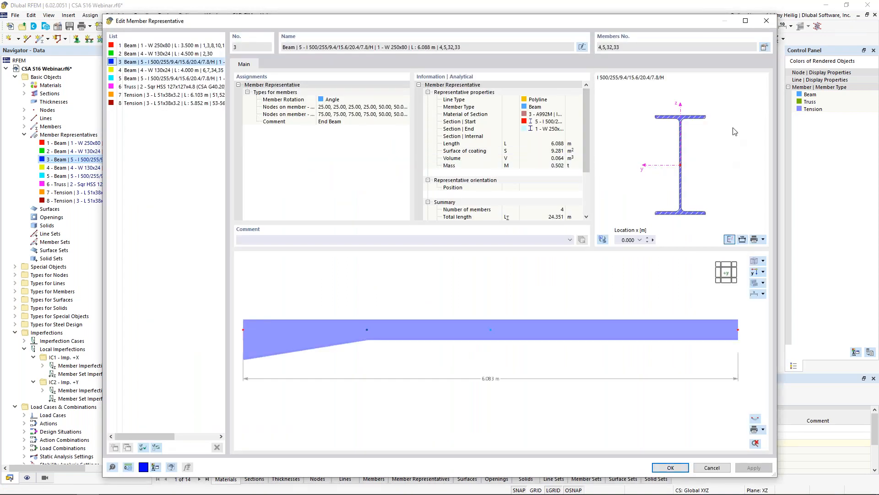
{"action": "left_click", "coordinate": [765, 48]}
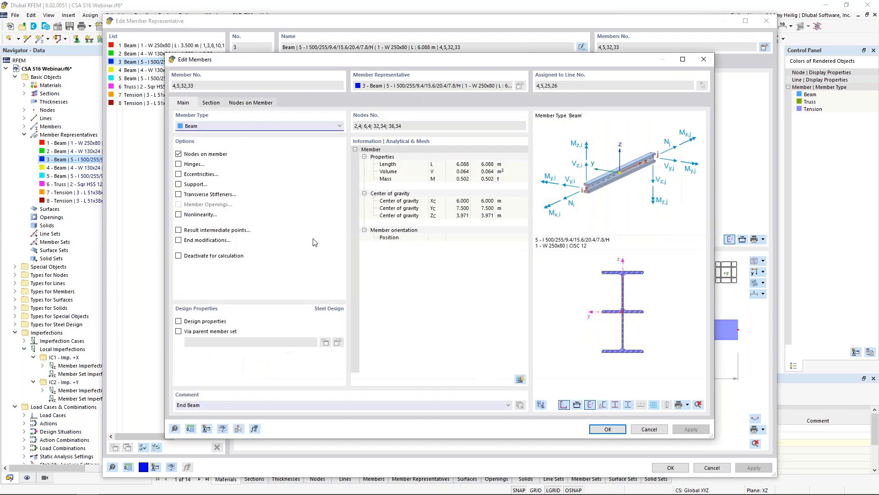
{"action": "left_click", "coordinate": [178, 321]}
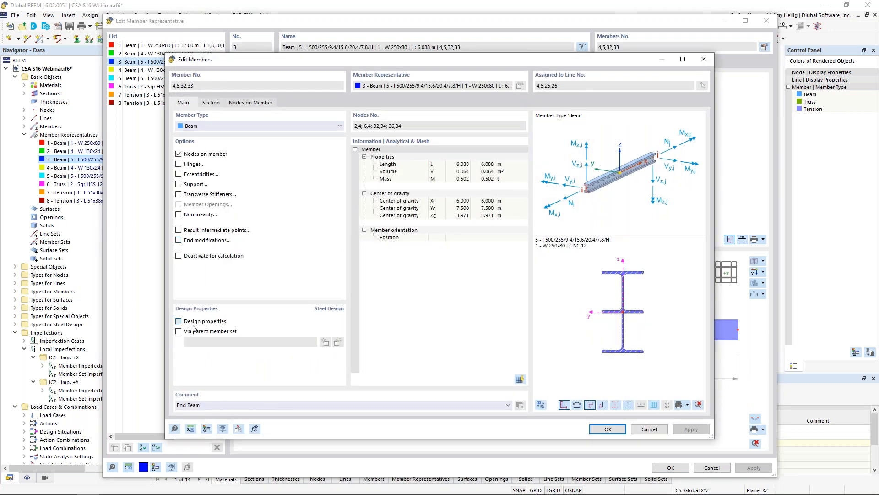
{"action": "left_click", "coordinate": [601, 431]}
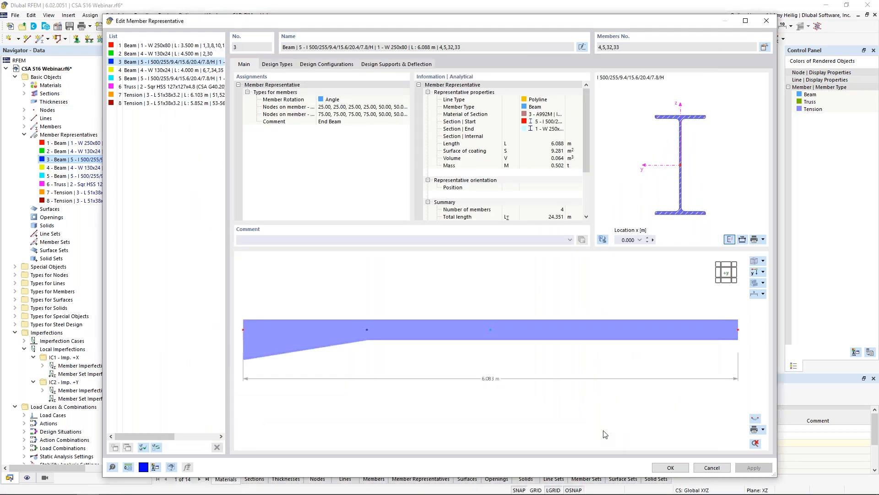
Create a separate effective lengths definition with the default settings for the tapered end beam representative.
{"action": "left_click", "coordinate": [275, 65]}
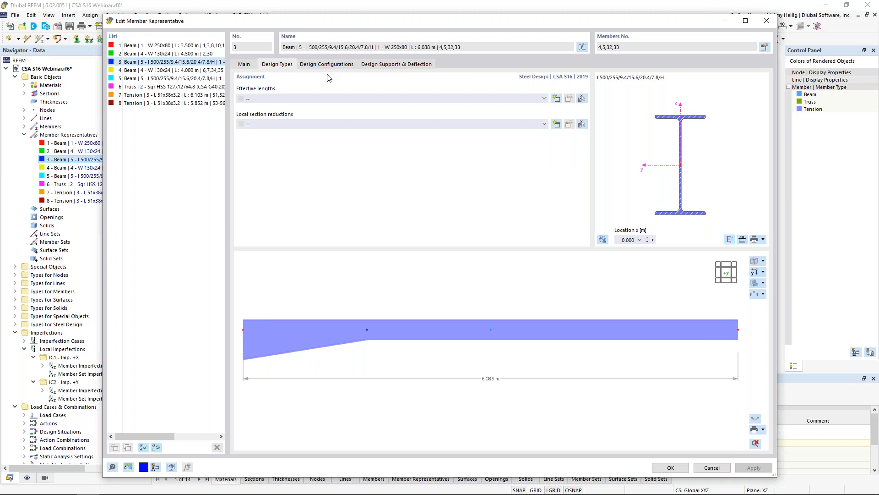
{"action": "left_click", "coordinate": [544, 100]}
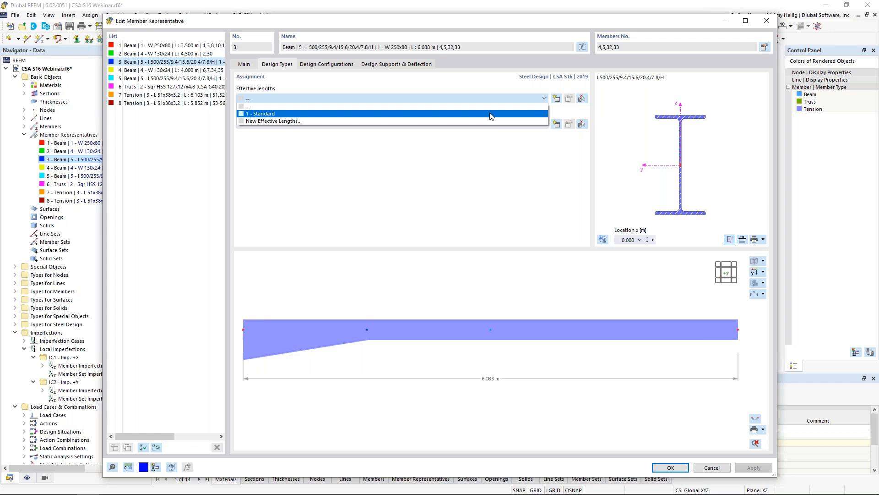
{"action": "left_click", "coordinate": [499, 160]}
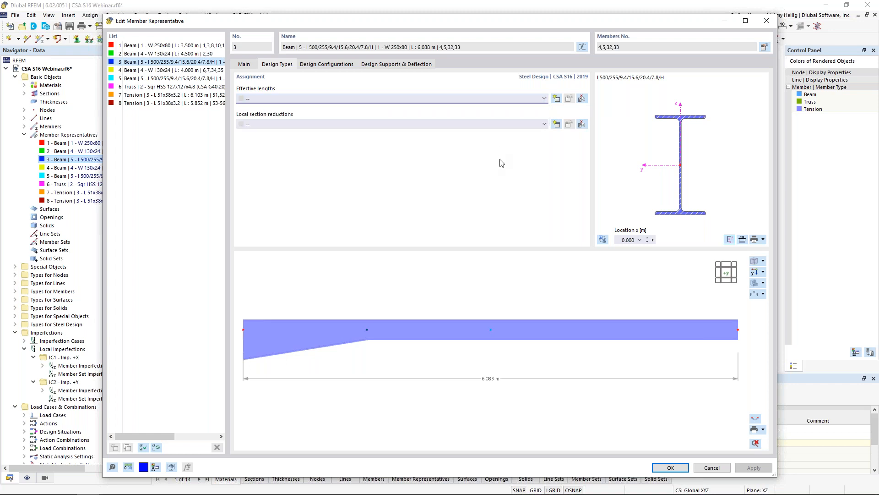
{"action": "left_click", "coordinate": [559, 100]}
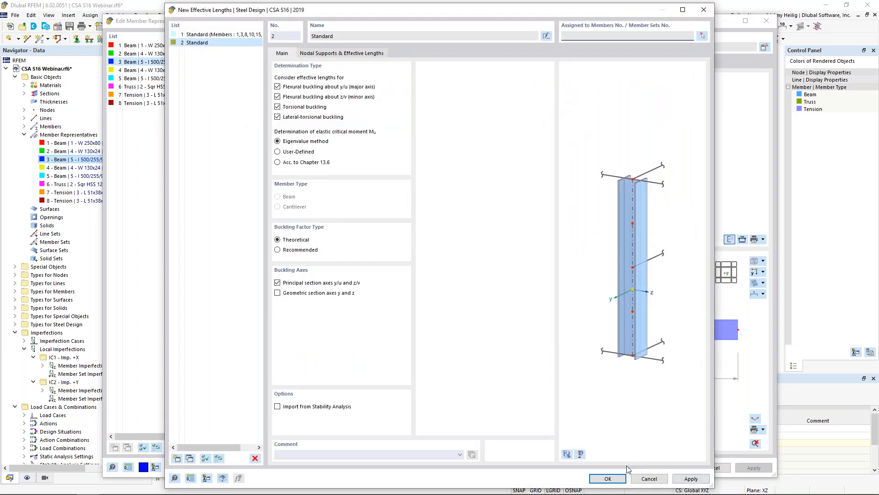
{"action": "left_click", "coordinate": [607, 479]}
Reopen the effective lengths definition of the tapered end beams and show its assigned members in the structural model.
{"action": "left_click", "coordinate": [569, 99]}
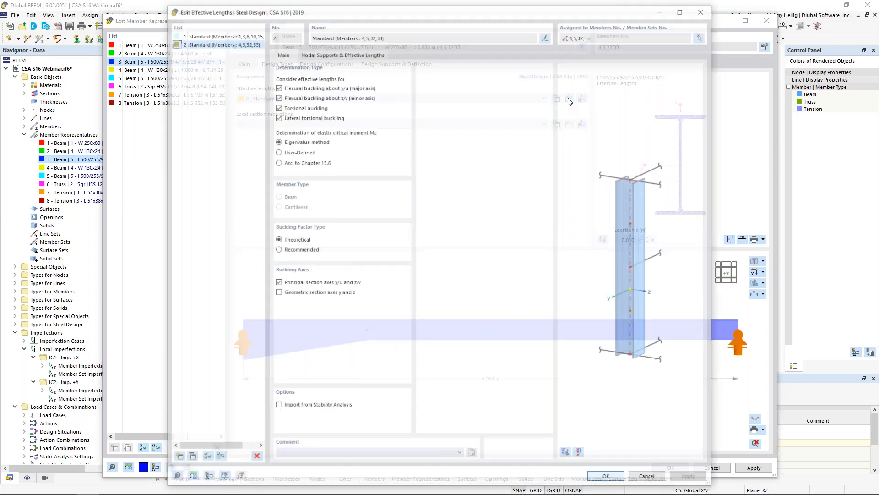
{"action": "left_click", "coordinate": [568, 455]}
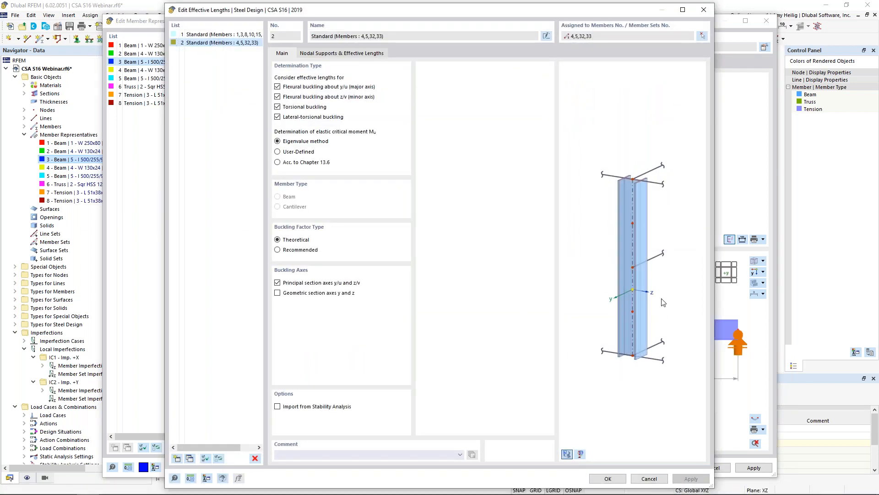
{"action": "scroll", "coordinate": [585, 275], "scroll_direction": "up", "scroll_amount": 5}
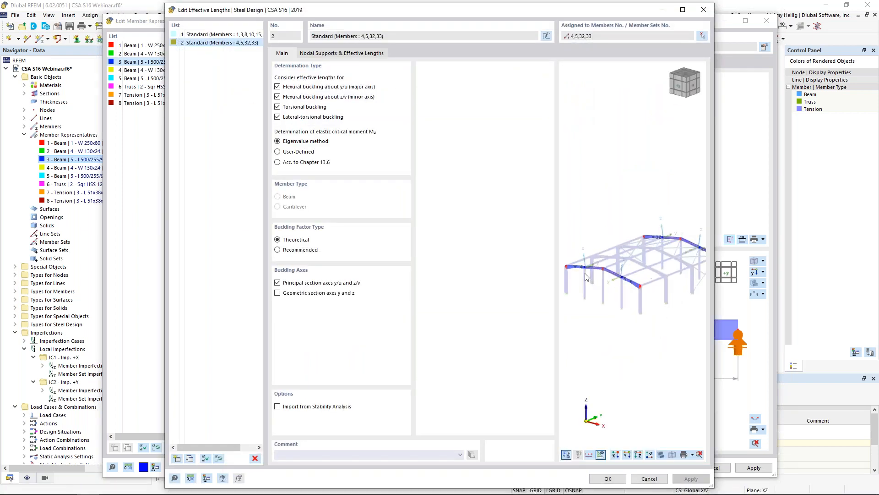
{"action": "scroll", "coordinate": [585, 276], "scroll_direction": "down", "scroll_amount": 1}
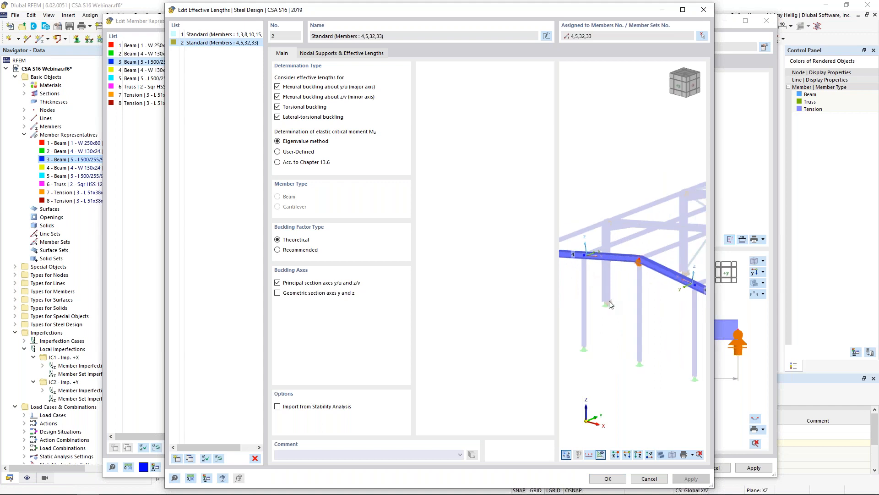
{"action": "scroll", "coordinate": [653, 298], "scroll_direction": "down", "scroll_amount": 1}
{"action": "middle_click_drag", "start_coordinate": [658, 297], "coordinate": [619, 285]}
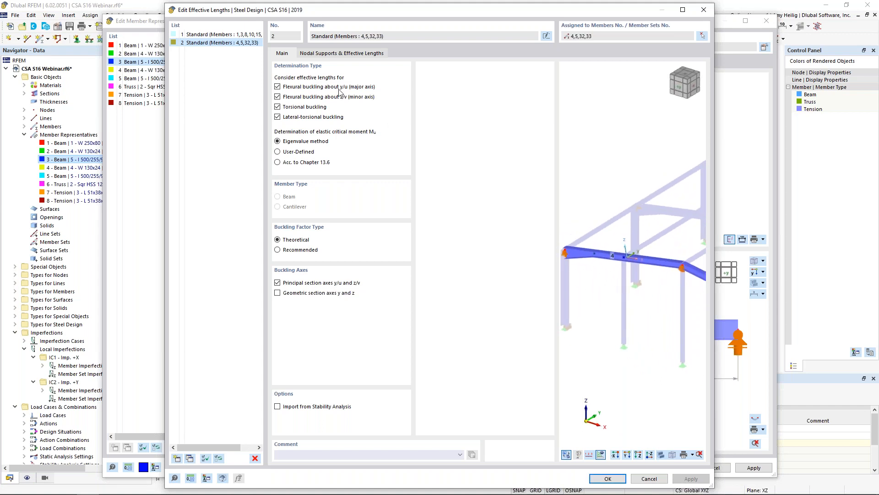
Enable intermediate nodes for the tapered end beams' nodal supports and insert the two intermediate nodes .1 and .2.
{"action": "left_click", "coordinate": [340, 54]}
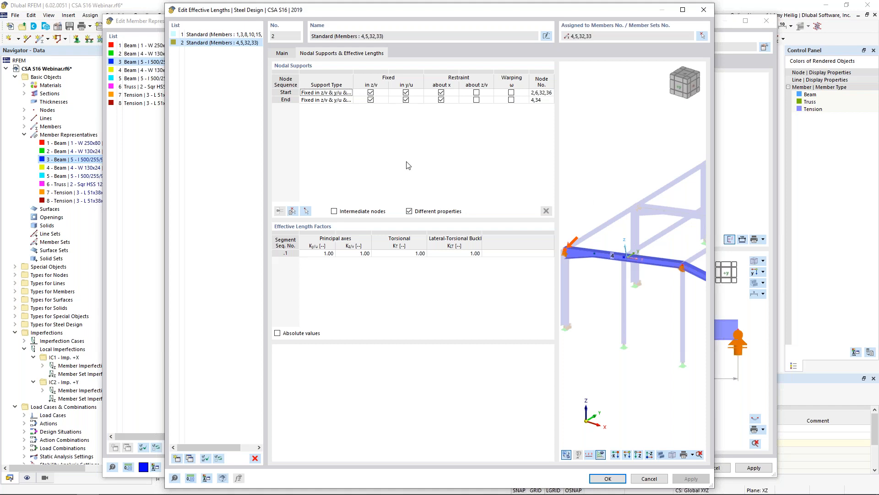
{"action": "left_click", "coordinate": [334, 211]}
{"action": "left_click", "coordinate": [293, 212]}
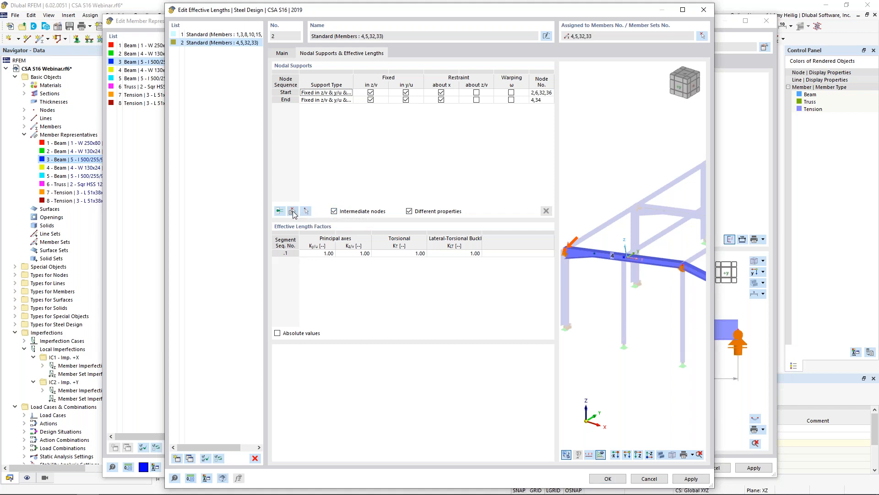
{"action": "left_click", "coordinate": [303, 181]}
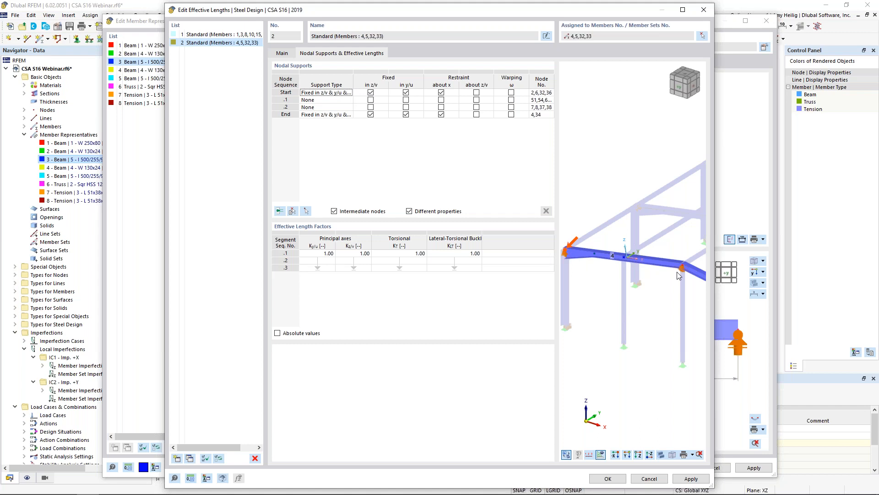
Locate the start node and intermediate nodes .1 and .2 of the nodal supports on the end beam in the model.
{"action": "middle_click_drag", "start_coordinate": [587, 284], "coordinate": [629, 283]}
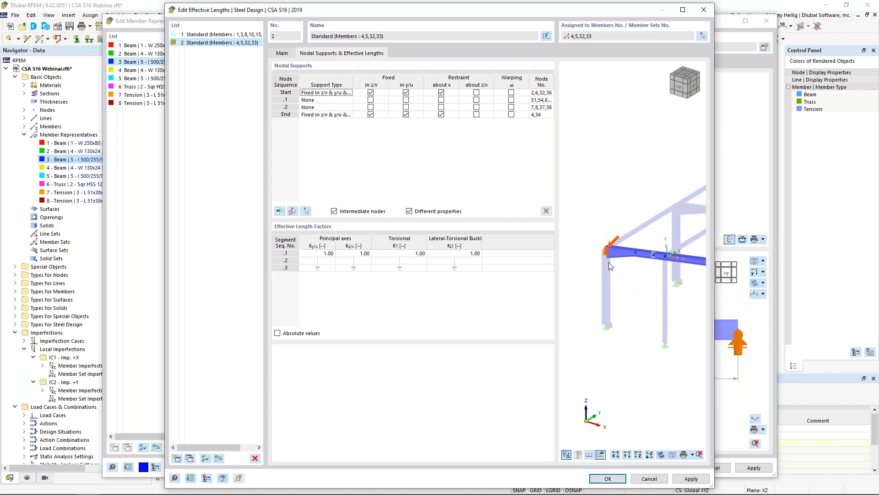
{"action": "scroll", "coordinate": [609, 264], "scroll_direction": "up", "scroll_amount": 4}
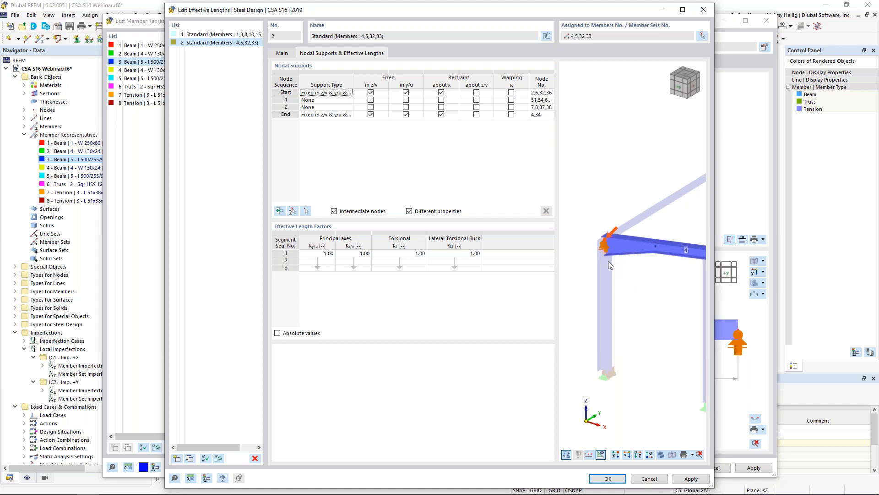
{"action": "left_click", "coordinate": [416, 94]}
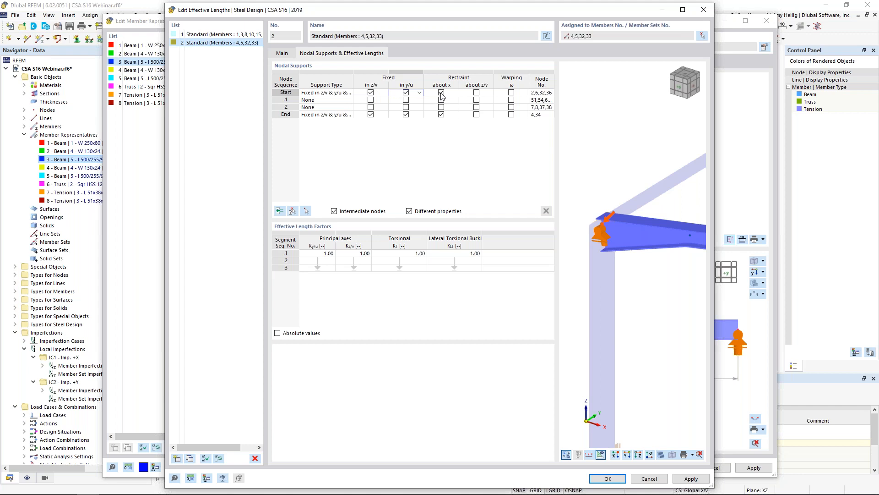
{"action": "left_click", "coordinate": [393, 100]}
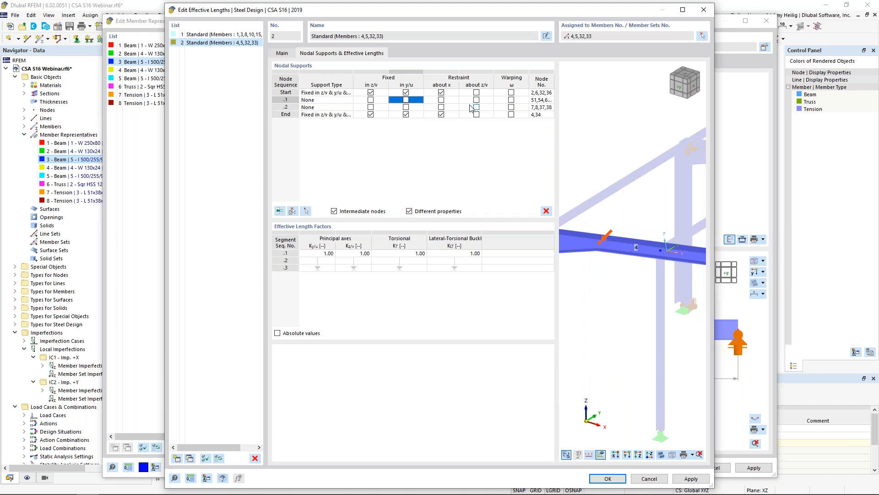
{"action": "left_click", "coordinate": [405, 108]}
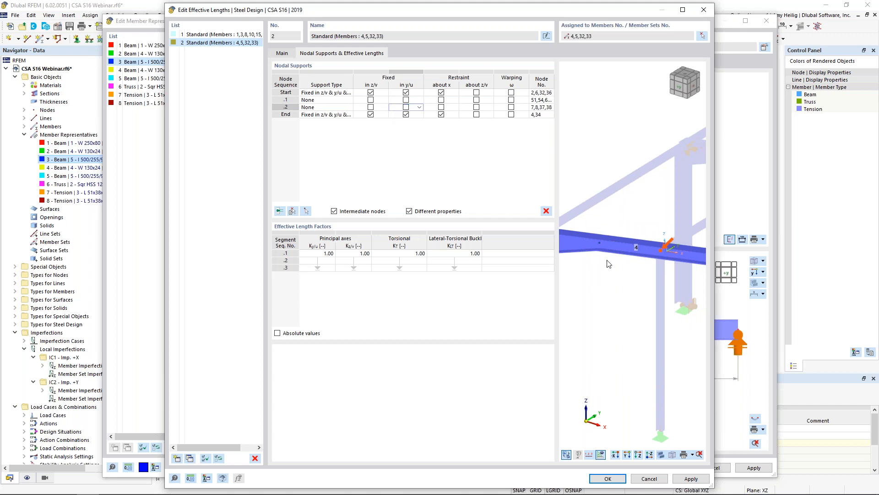
Fix intermediate node .2 of the tapered end beams in z/v and y/u, and release the end node's restraint about x.
{"action": "middle_click_drag", "start_coordinate": [656, 278], "coordinate": [576, 183]}
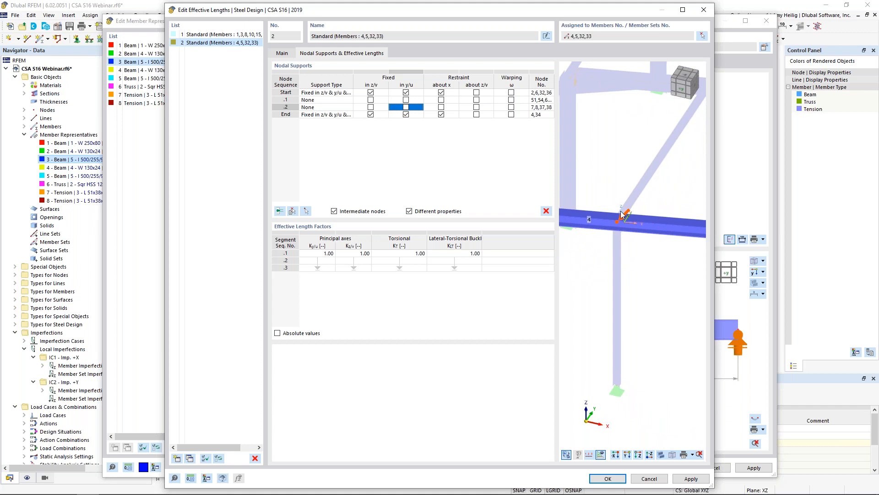
{"action": "left_click", "coordinate": [371, 108]}
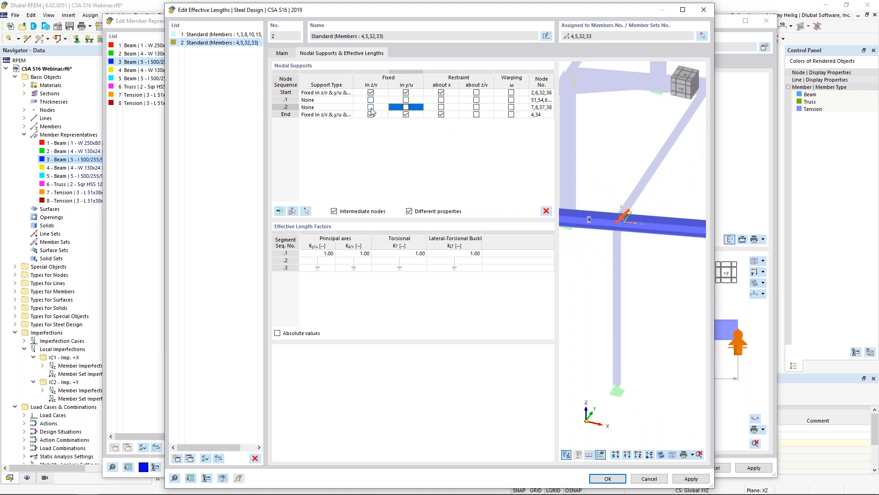
{"action": "left_click", "coordinate": [405, 108]}
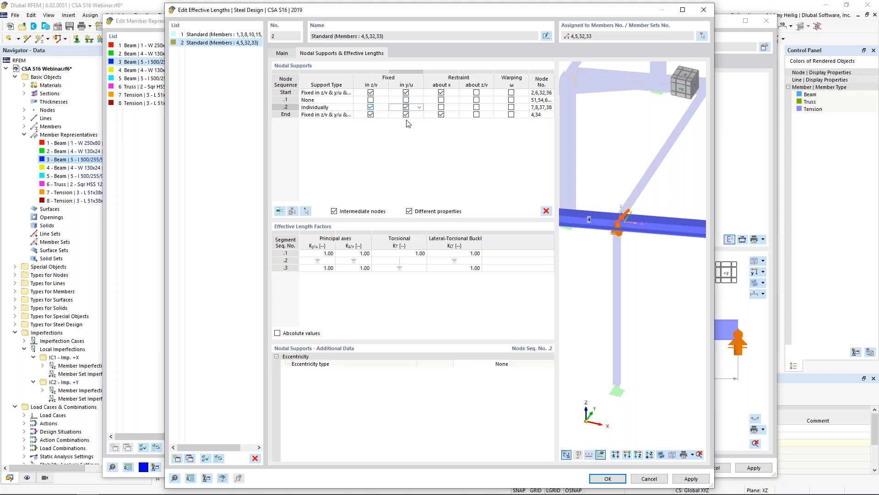
{"action": "middle_click_drag", "start_coordinate": [665, 275], "coordinate": [612, 262]}
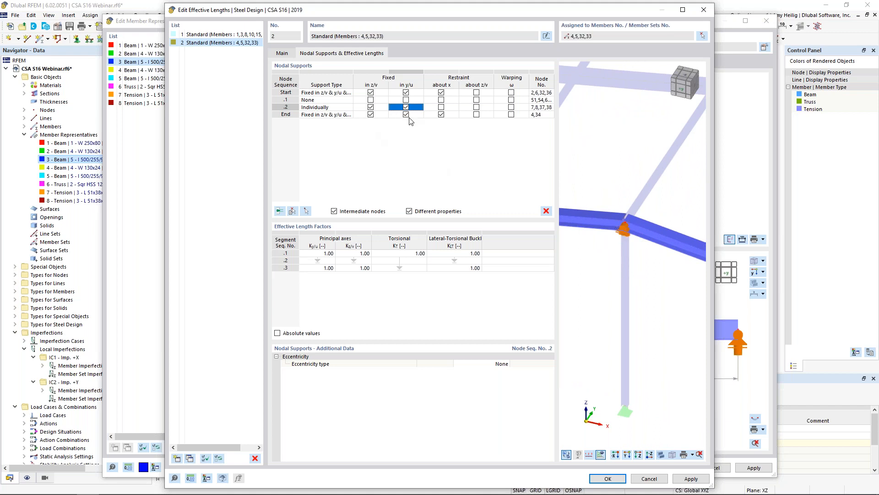
{"action": "left_click", "coordinate": [441, 115]}
{"action": "left_click", "coordinate": [441, 114]}
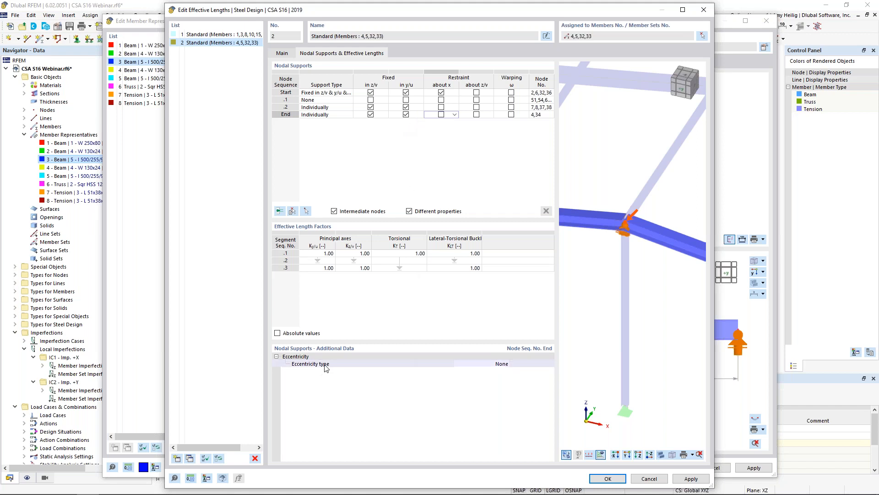
Check the eccentricity type options for the end node's support, keep None, and save the effective lengths and the member representative.
{"action": "left_click", "coordinate": [486, 364]}
{"action": "left_click", "coordinate": [507, 364]}
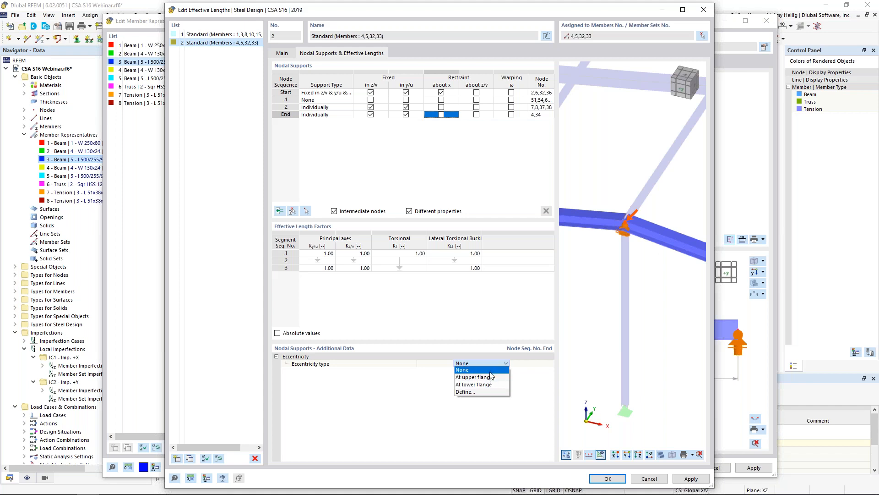
{"action": "left_click", "coordinate": [522, 379]}
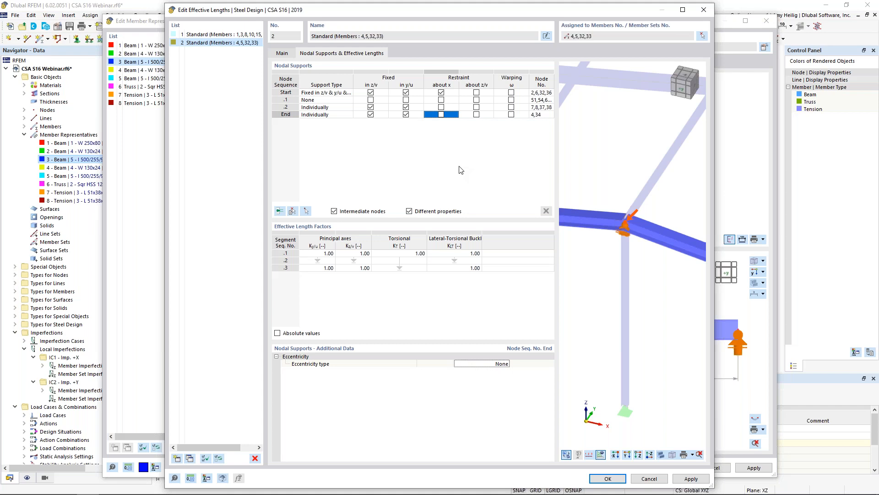
{"action": "left_click", "coordinate": [601, 479]}
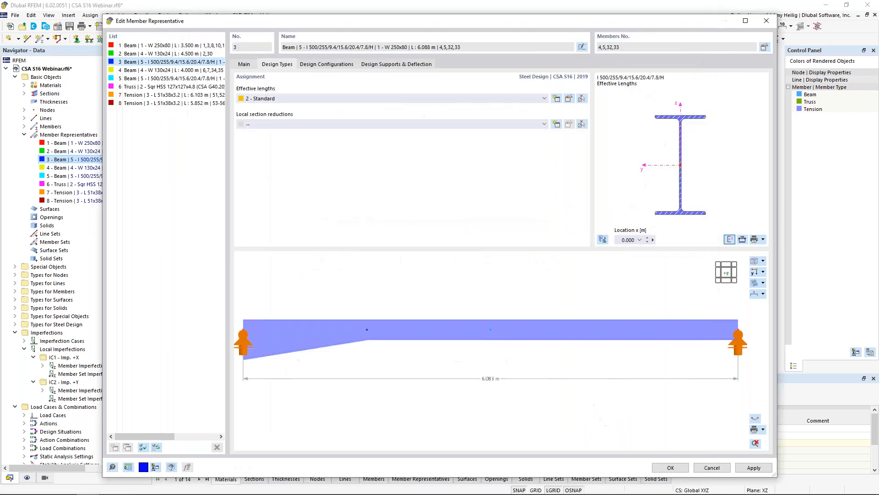
{"action": "left_click", "coordinate": [661, 468]}
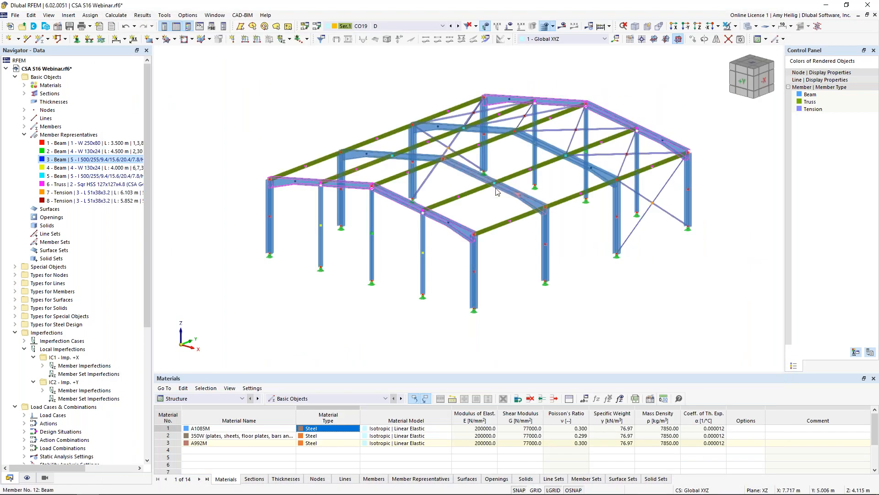
Enable the steel design properties for members 11, 12, 18 and 19 of the interior tapered beam representative.
{"action": "left_click", "coordinate": [56, 177]}
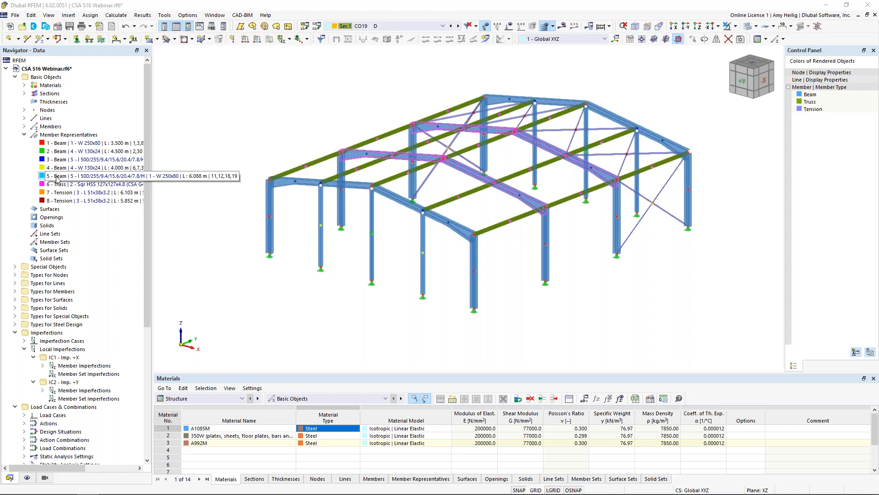
{"action": "double_click", "coordinate": [57, 177]}
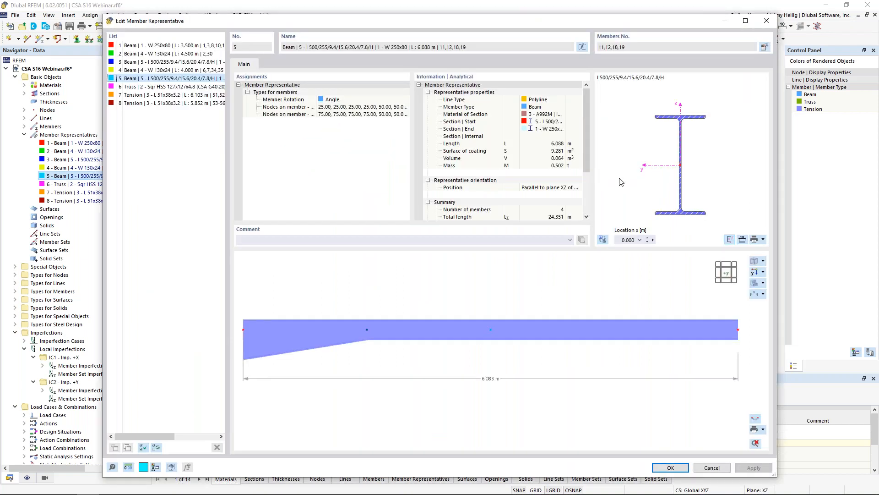
{"action": "left_click", "coordinate": [764, 47]}
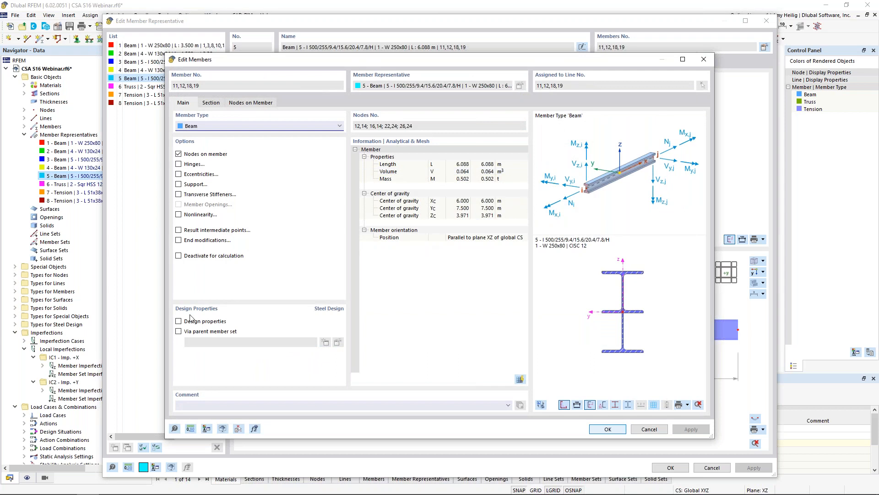
{"action": "left_click", "coordinate": [178, 322]}
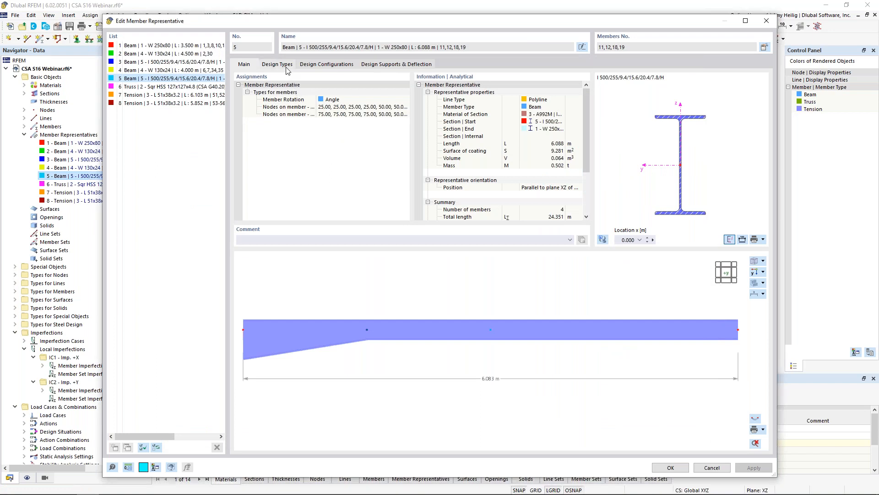
Create a new effective lengths definition with the default settings for the interior tapered beam representative.
{"action": "left_click", "coordinate": [284, 65]}
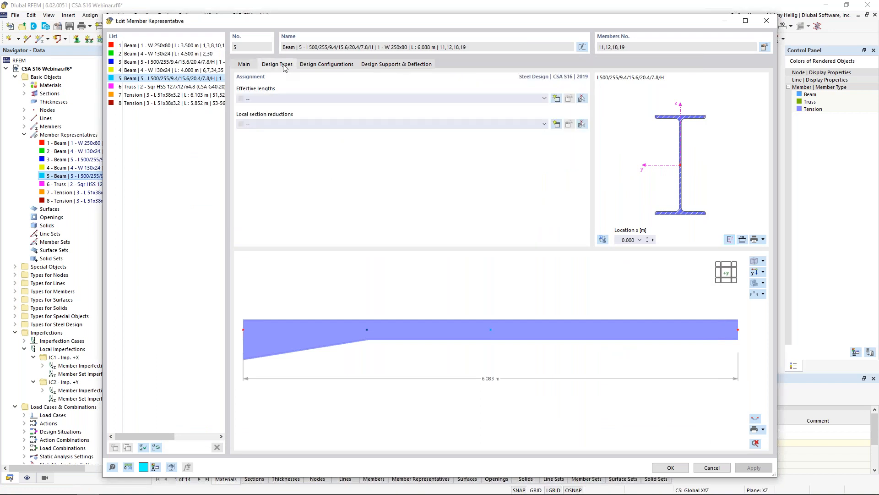
{"action": "left_click", "coordinate": [557, 99]}
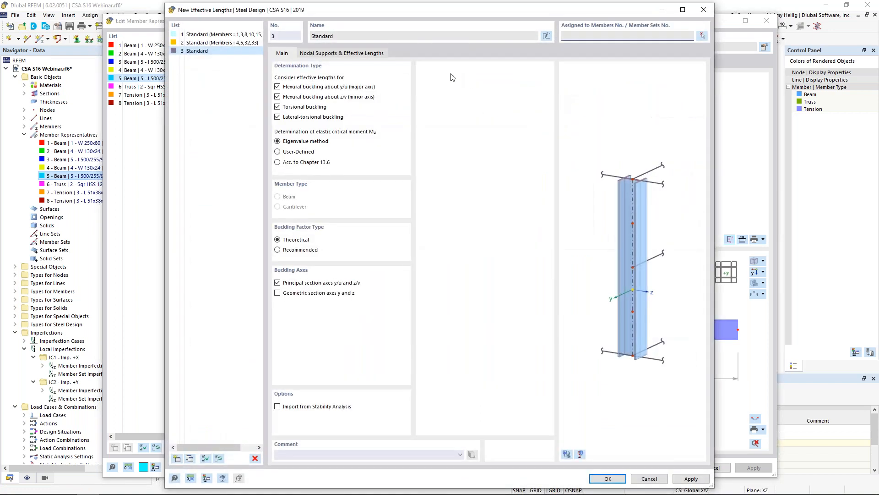
{"action": "left_click", "coordinate": [608, 478]}
Reopen the interior beams' effective lengths definition, enable intermediate nodes for the nodal supports and insert nodes .1 and .2.
{"action": "left_click", "coordinate": [570, 98]}
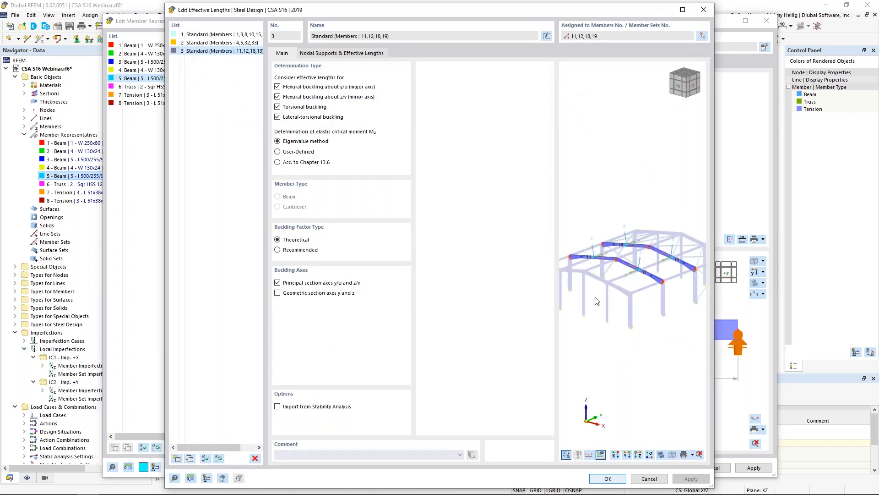
{"action": "scroll", "coordinate": [584, 257], "scroll_direction": "up", "scroll_amount": 5}
{"action": "middle_click_drag", "start_coordinate": [586, 267], "coordinate": [650, 284]}
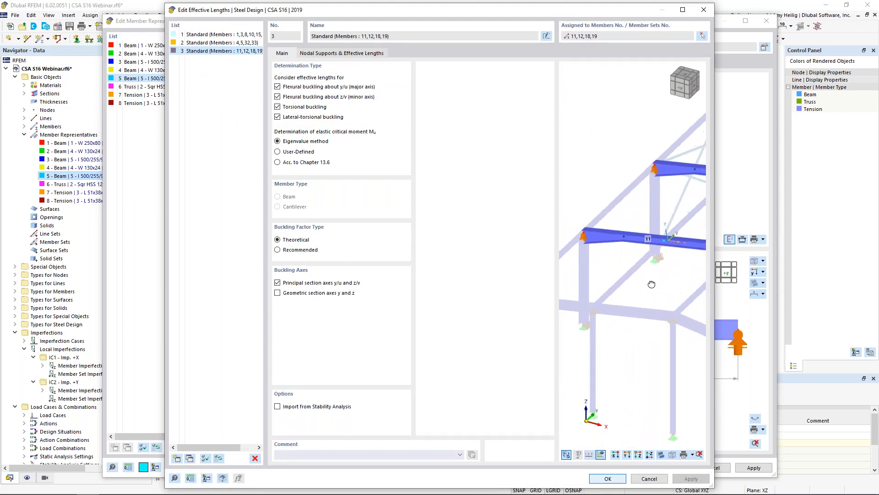
{"action": "left_click", "coordinate": [320, 54]}
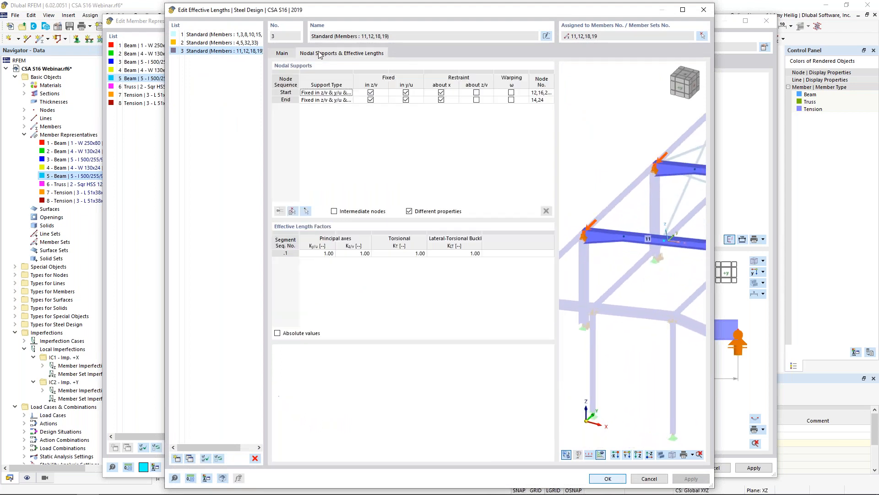
{"action": "left_click", "coordinate": [333, 211]}
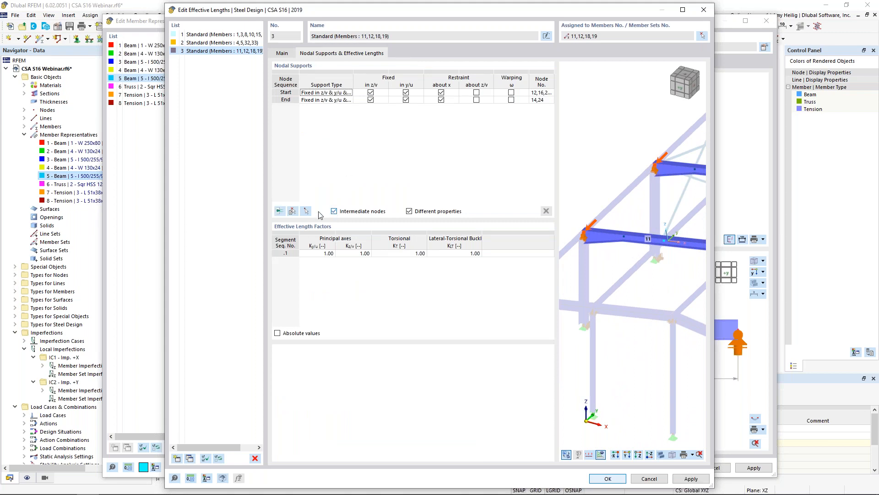
{"action": "left_click", "coordinate": [293, 212]}
{"action": "left_click", "coordinate": [366, 153]}
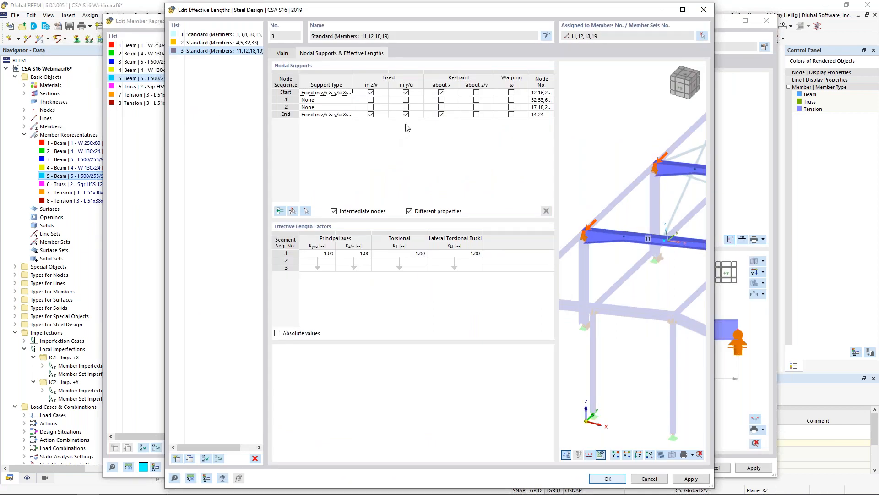
Locate the nodal supports along interior beam 11 in the model and fix intermediate node .2 in y/u.
{"action": "left_click", "coordinate": [383, 94]}
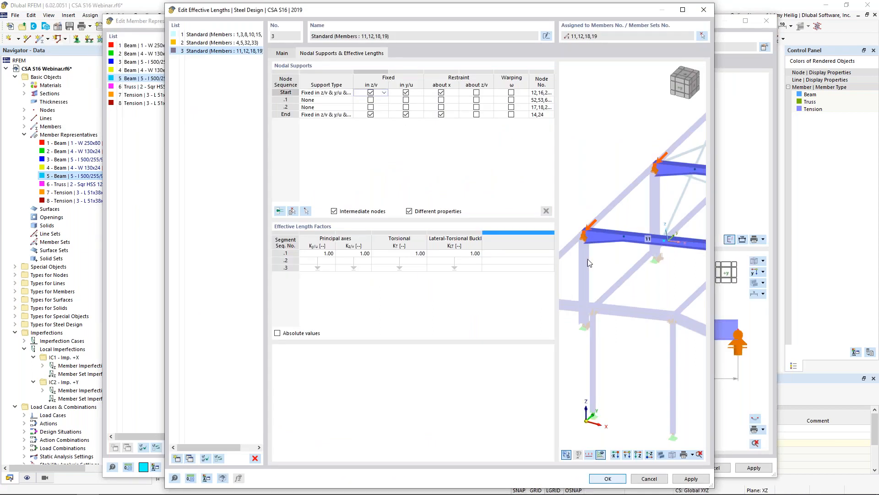
{"action": "scroll", "coordinate": [594, 251], "scroll_direction": "up", "scroll_amount": 2}
{"action": "scroll", "coordinate": [591, 249], "scroll_direction": "up", "scroll_amount": 1}
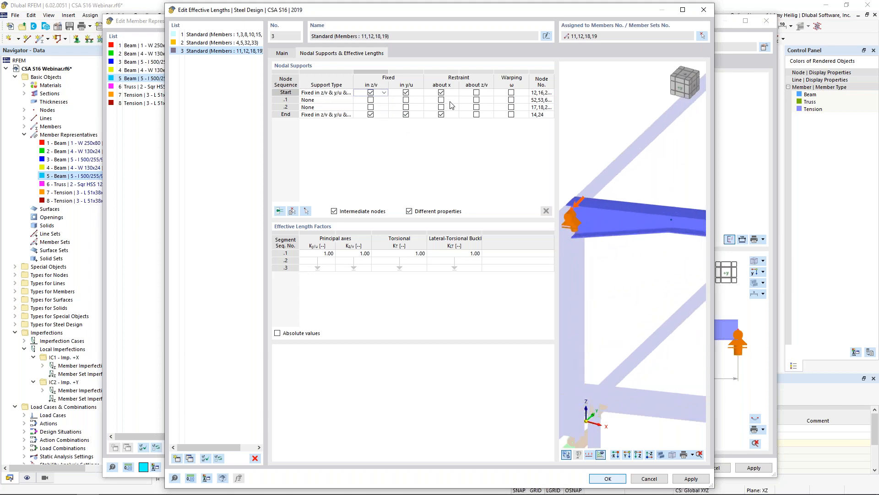
{"action": "scroll", "coordinate": [627, 254], "scroll_direction": "down", "scroll_amount": 2}
{"action": "middle_click_drag", "start_coordinate": [632, 258], "coordinate": [584, 241]}
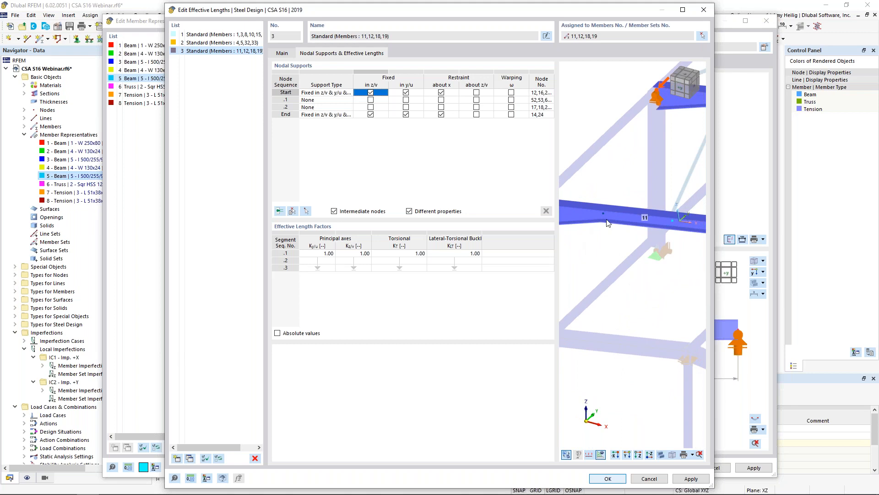
{"action": "middle_click_drag", "start_coordinate": [666, 253], "coordinate": [624, 241], "text": "ctrl"}
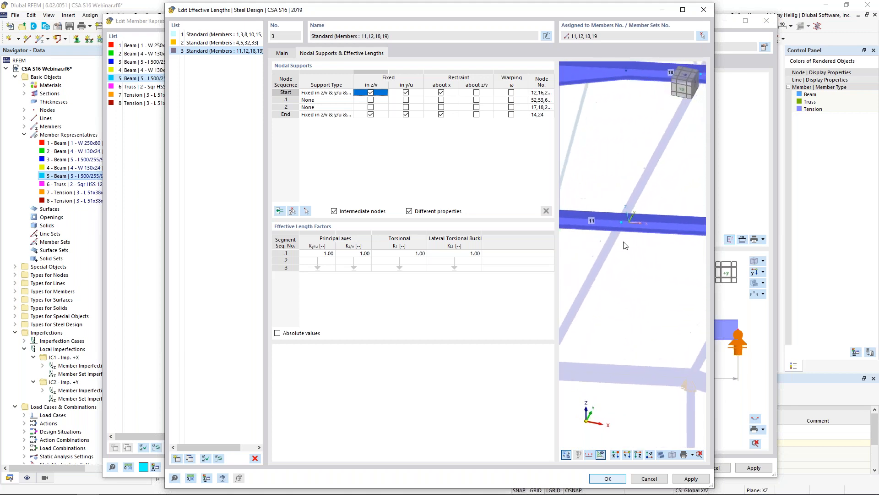
{"action": "left_click", "coordinate": [397, 108]}
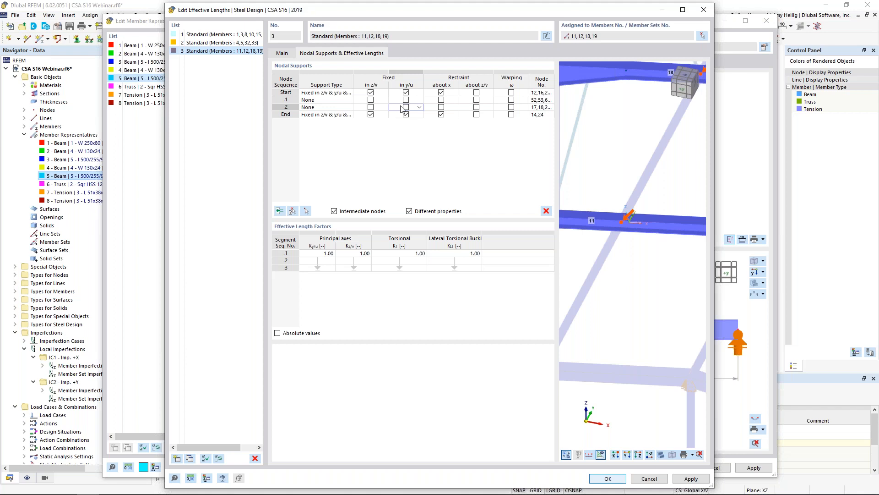
{"action": "left_click", "coordinate": [405, 107]}
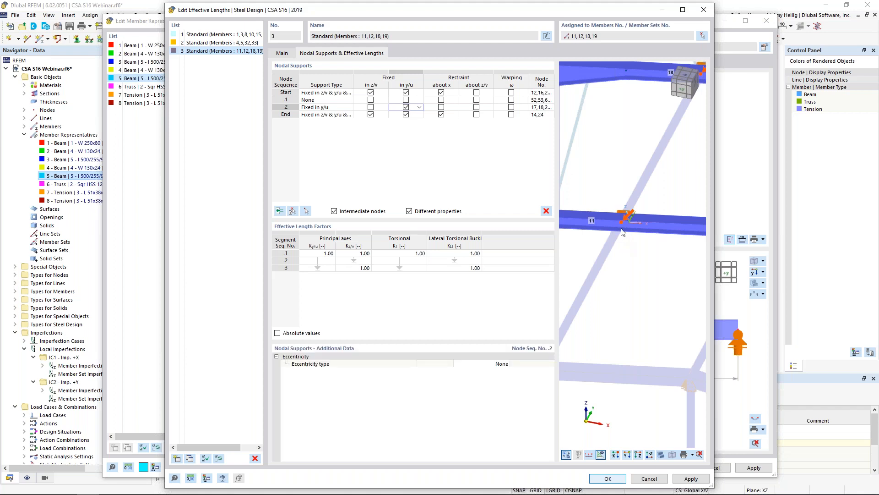
Release the interior beams' end node in z/v and about x, keeping only y/u fixed, and save the effective lengths.
{"action": "middle_click_drag", "start_coordinate": [665, 276], "coordinate": [602, 263]}
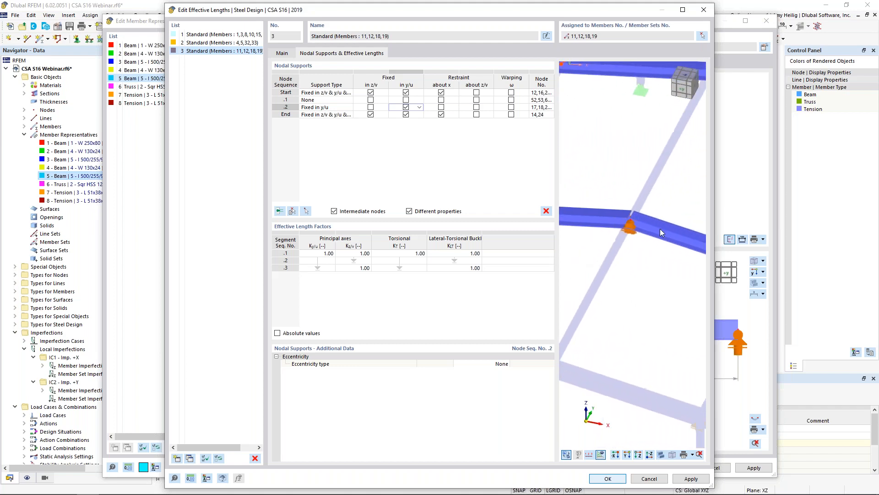
{"action": "left_click", "coordinate": [370, 114]}
{"action": "left_click", "coordinate": [441, 115]}
{"action": "left_click", "coordinate": [441, 115]}
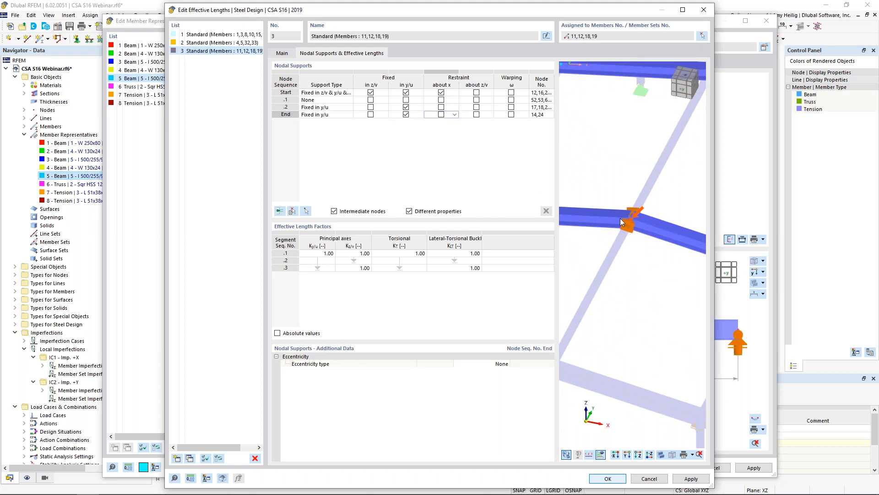
{"action": "left_click", "coordinate": [618, 481]}
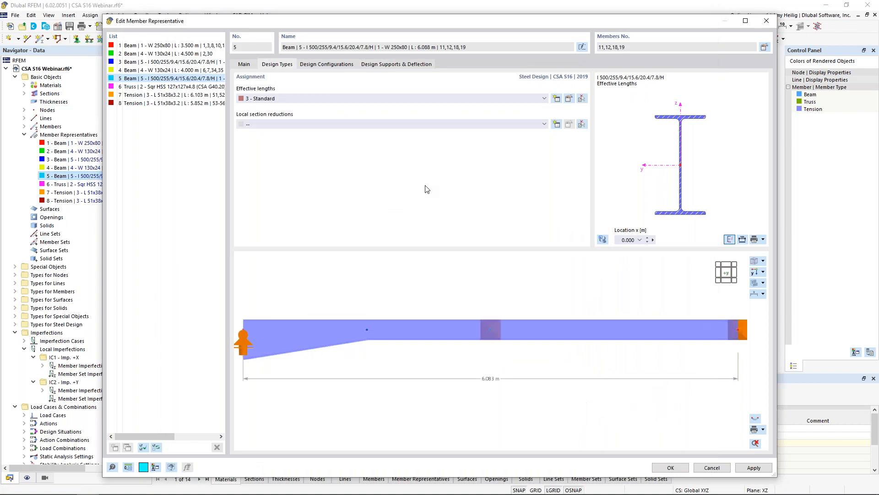
Review the main and stability design parameters of the default ultimate configuration for the interior beams, and close it without changes.
{"action": "left_click", "coordinate": [344, 69]}
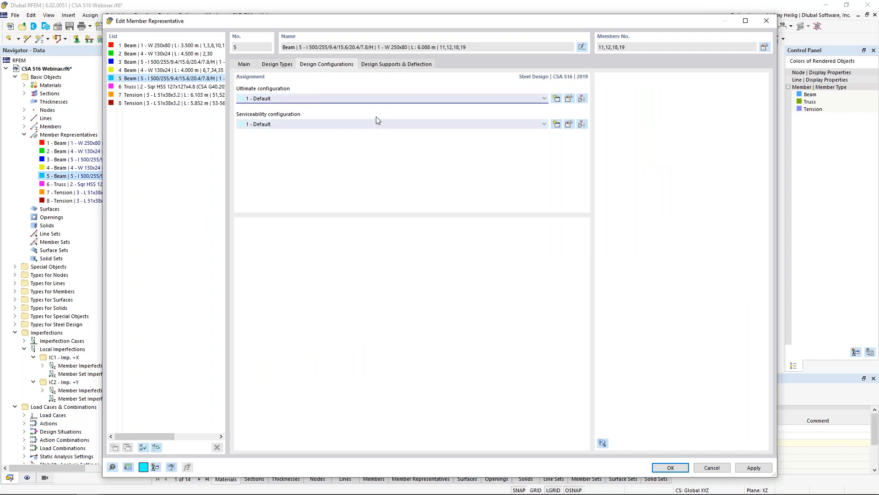
{"action": "left_click", "coordinate": [570, 100]}
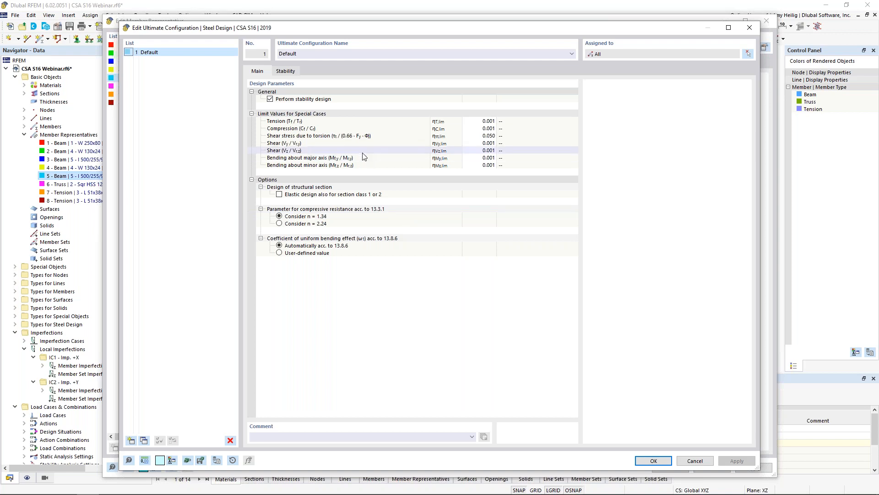
{"action": "left_click", "coordinate": [287, 71]}
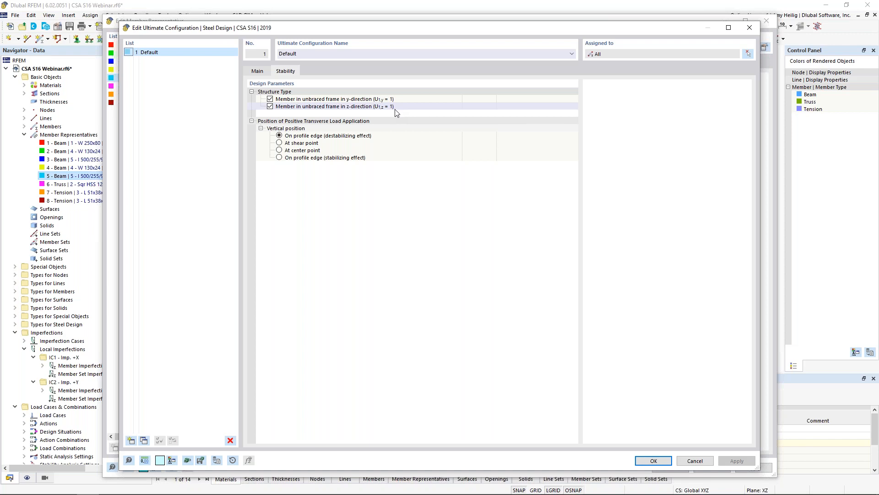
{"action": "left_click", "coordinate": [653, 460]}
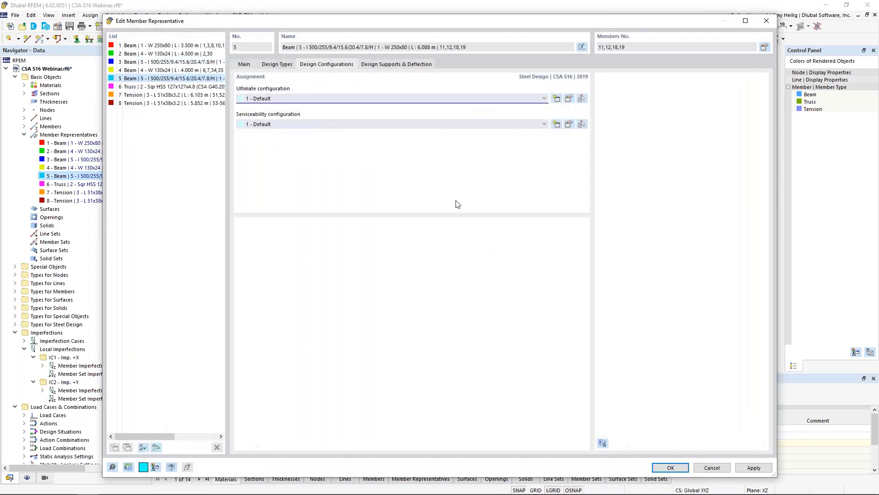
Review the default serviceability deflection limits and the interior beams' design supports and deflection settings, and save the member representative.
{"action": "left_click", "coordinate": [569, 125]}
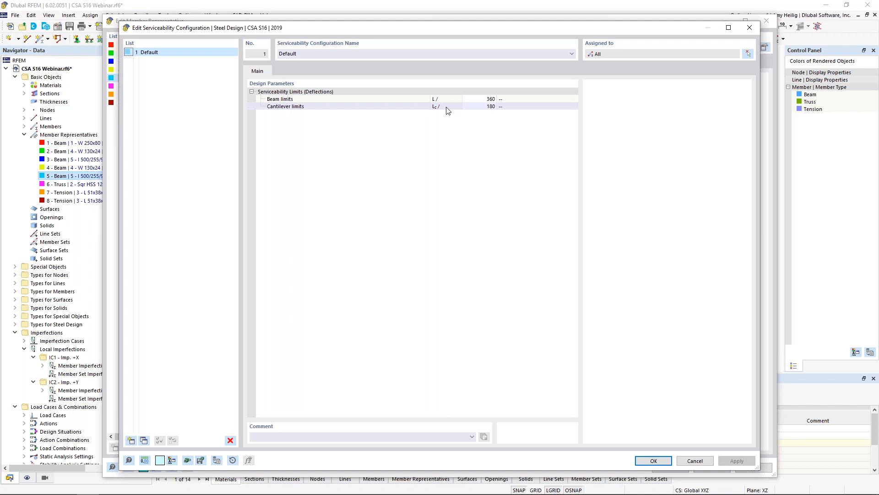
{"action": "left_click", "coordinate": [479, 106]}
{"action": "key", "text": "Up"}
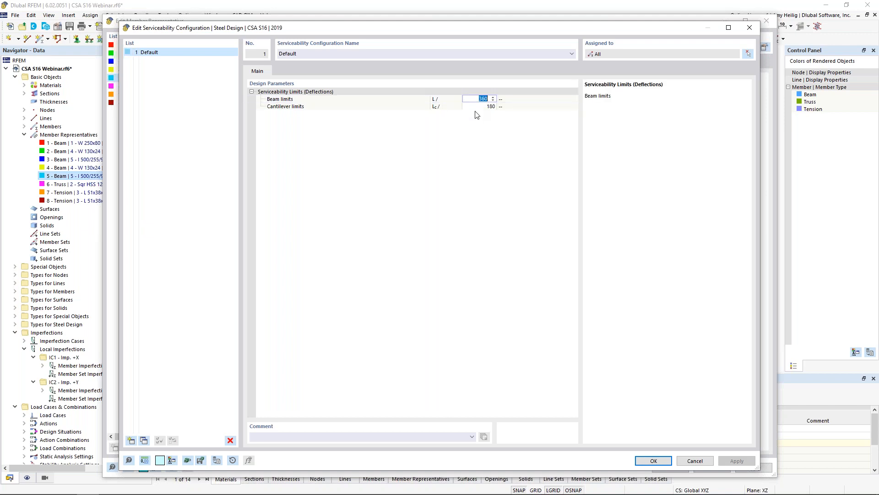
{"action": "left_click", "coordinate": [656, 462]}
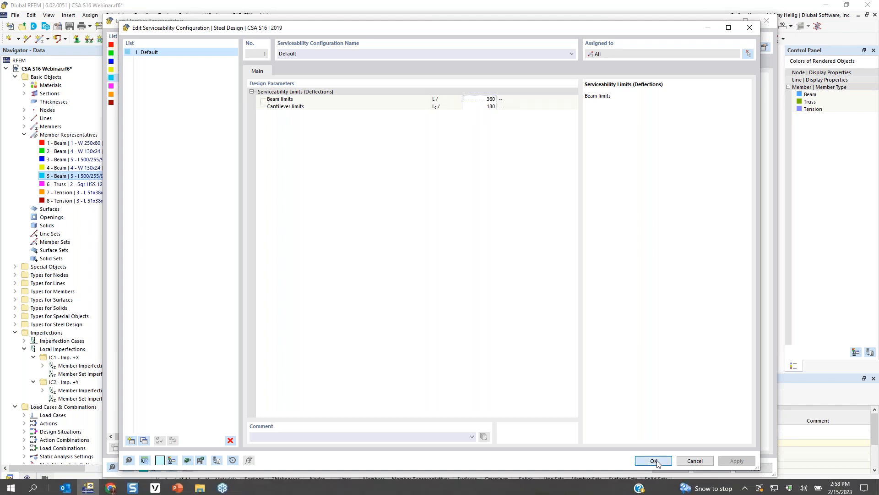
{"action": "left_click", "coordinate": [395, 64]}
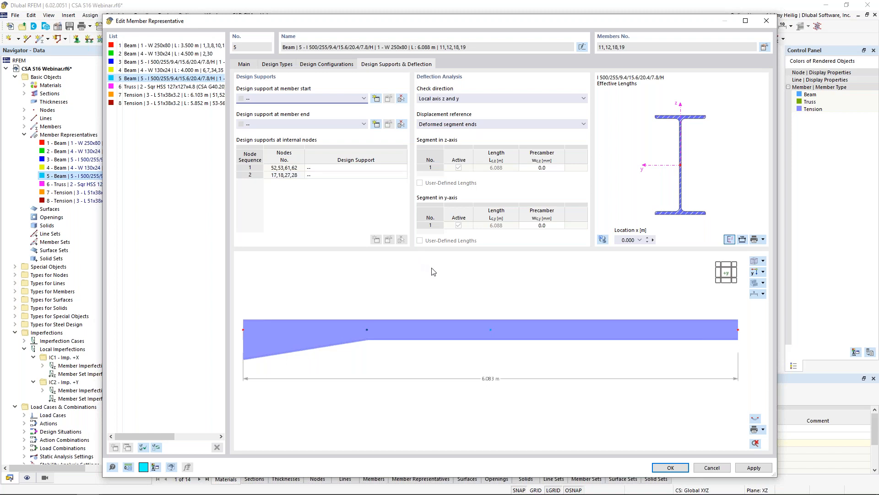
{"action": "left_click", "coordinate": [662, 471]}
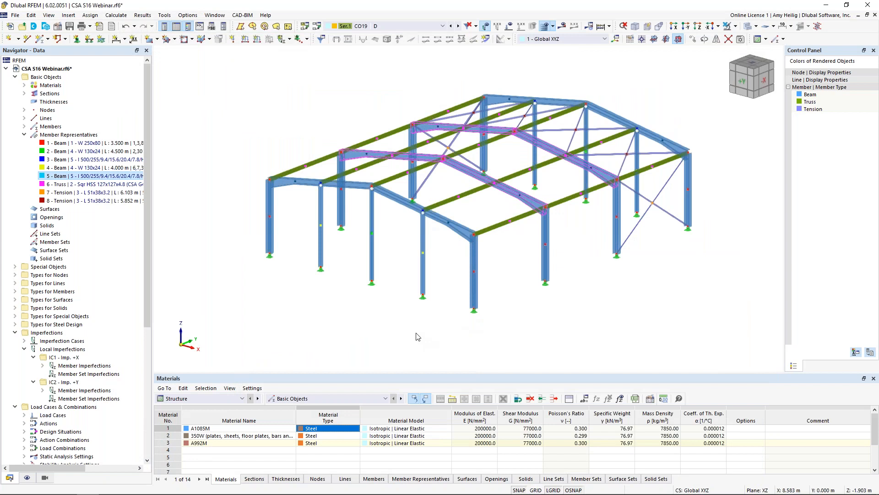
Enlarge the table area, show the Steel Design input data and review the design situations to be designed.
{"action": "left_click_drag", "start_coordinate": [404, 372], "coordinate": [405, 296]}
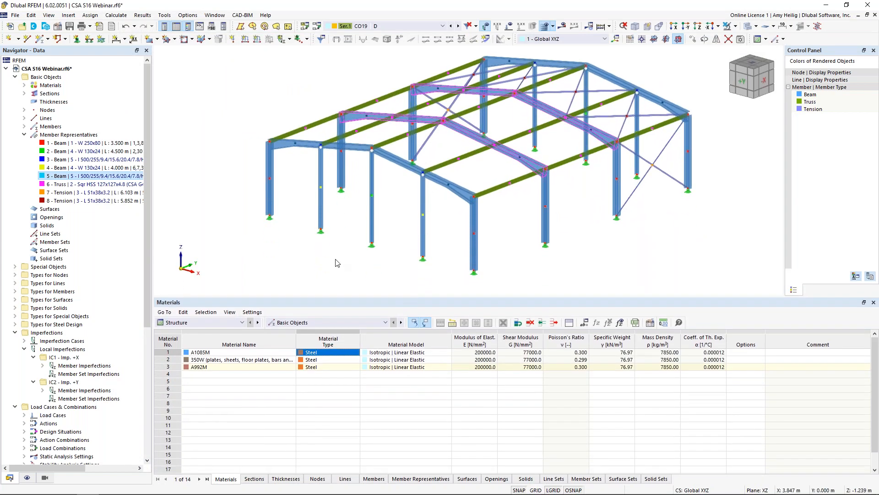
{"action": "left_click", "coordinate": [241, 323]}
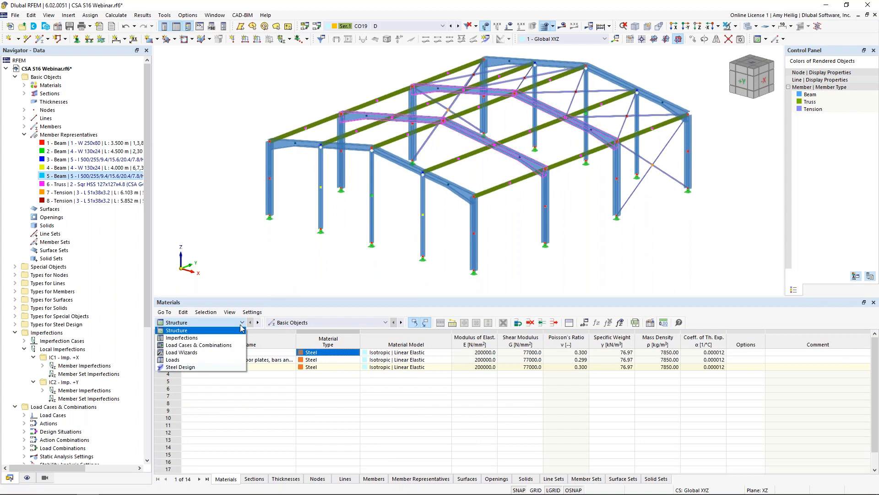
{"action": "left_click", "coordinate": [221, 368]}
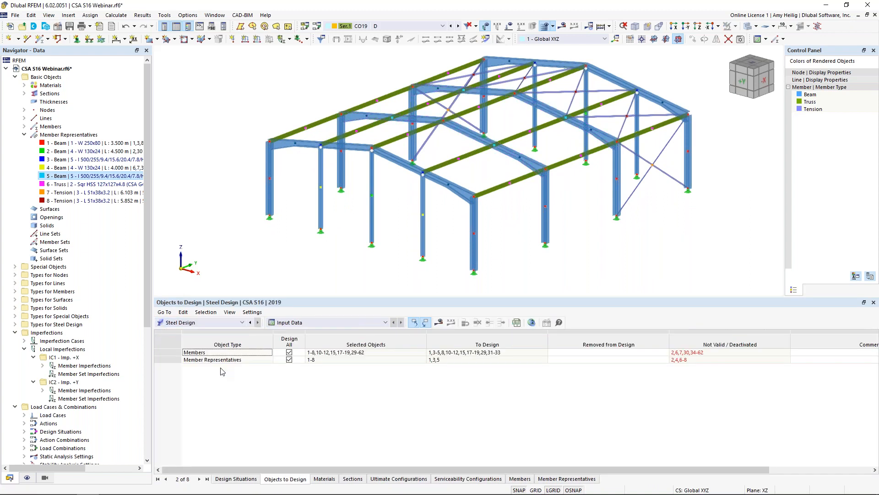
{"action": "left_click", "coordinate": [238, 479]}
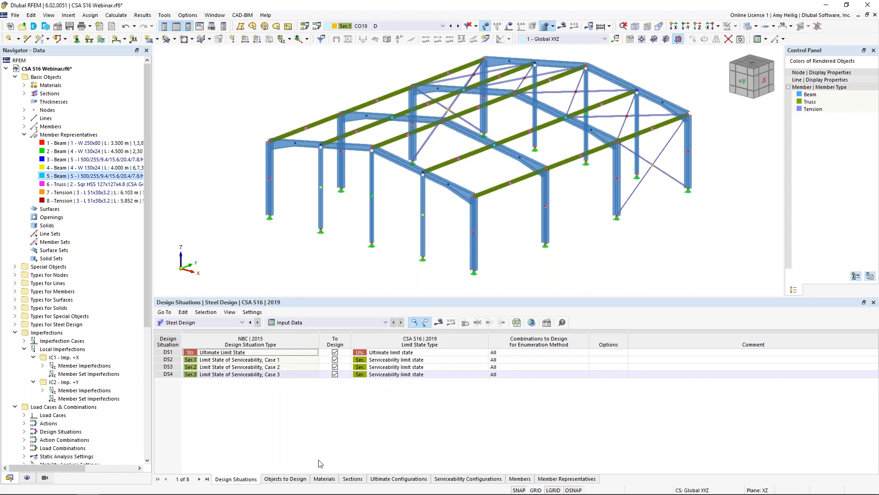
In the objects to design, remove the invalid members 2,6,7,30,34-62 from the steel design.
{"action": "left_click", "coordinate": [297, 478]}
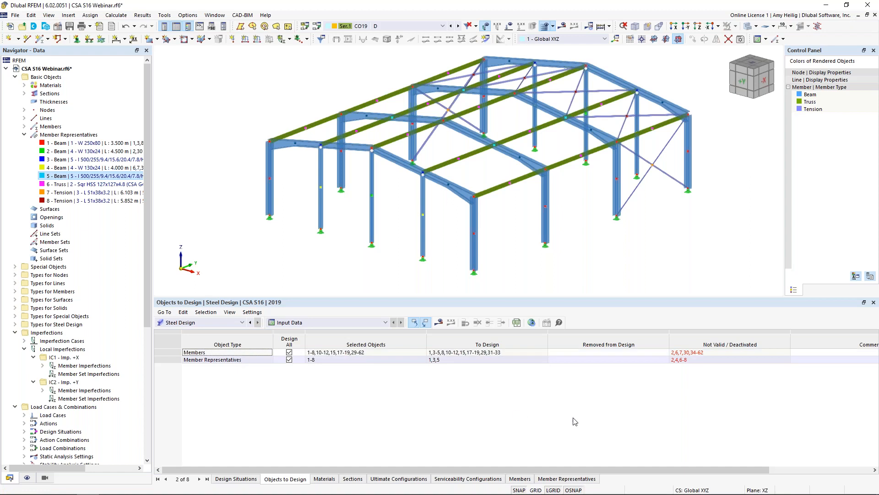
{"action": "left_click", "coordinate": [687, 352]}
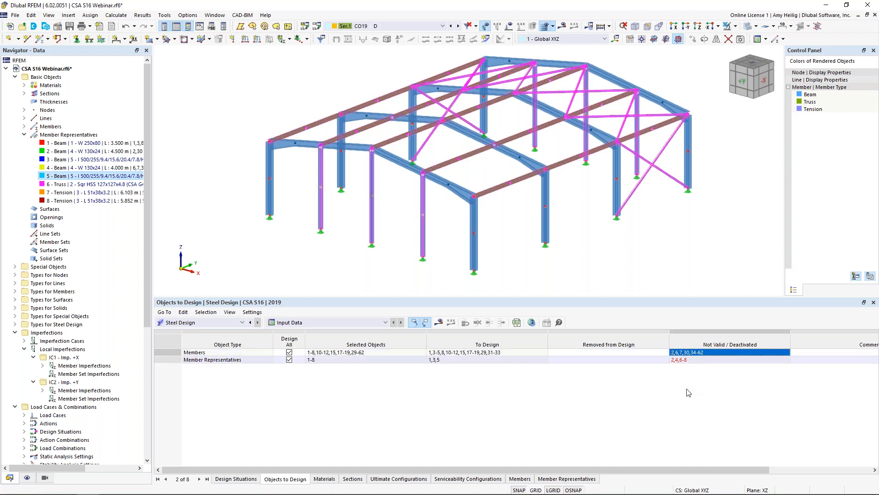
{"action": "left_click", "coordinate": [645, 355]}
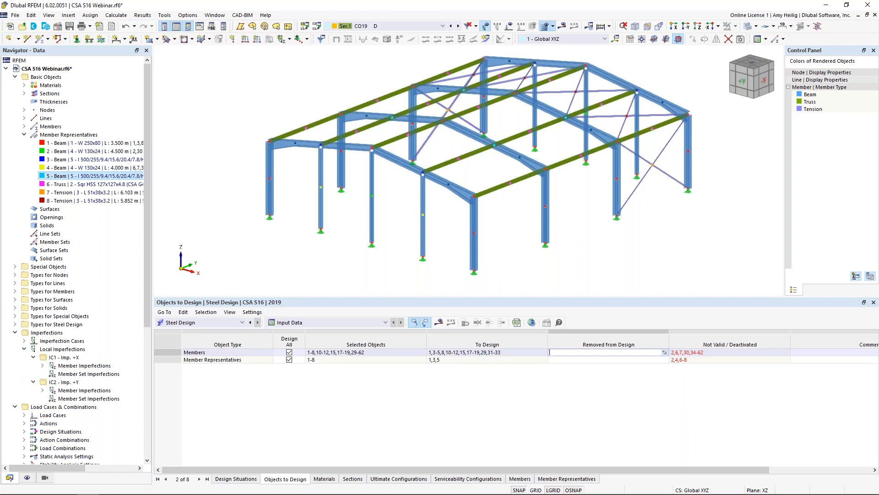
{"action": "type", "text": "2,6,7,30,34-62"}
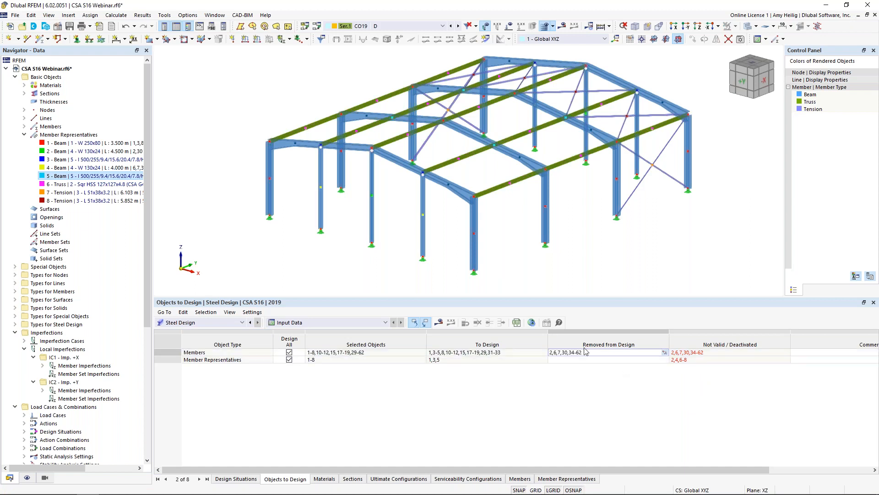
Remove the invalid member representatives 2,4,6-8 from the steel design.
{"action": "left_click", "coordinate": [604, 360]}
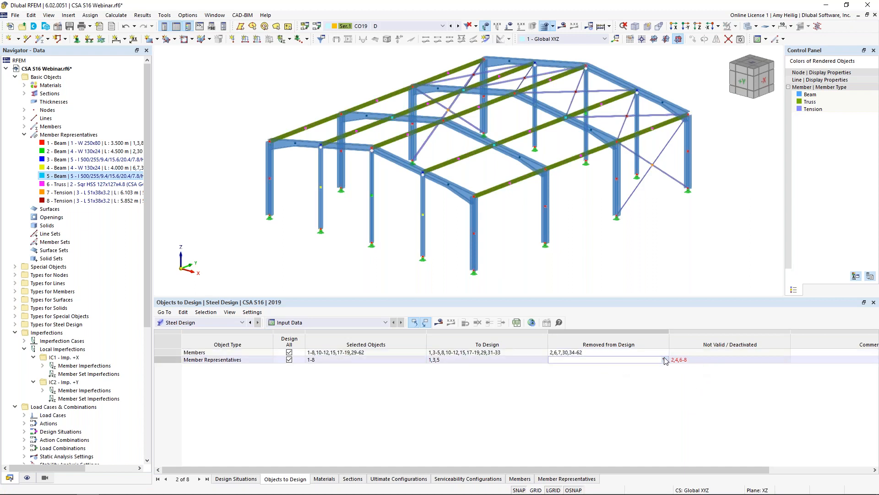
{"action": "left_click", "coordinate": [691, 360]}
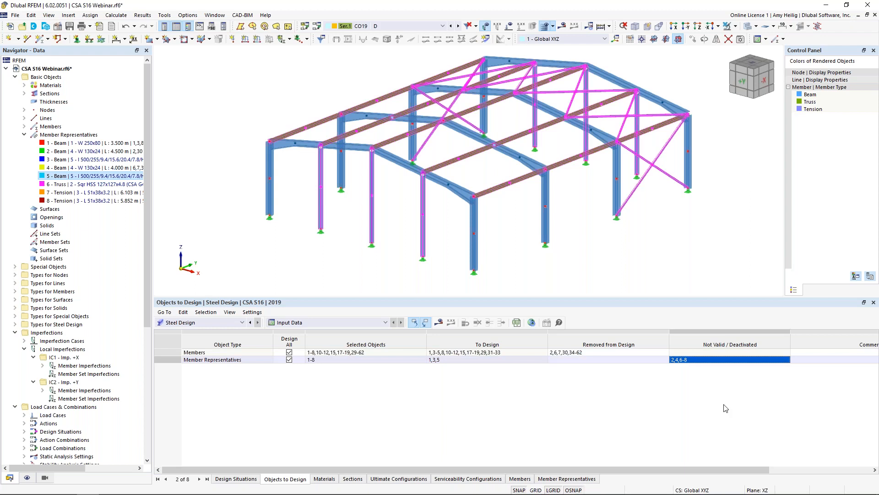
{"action": "left_click", "coordinate": [560, 360]}
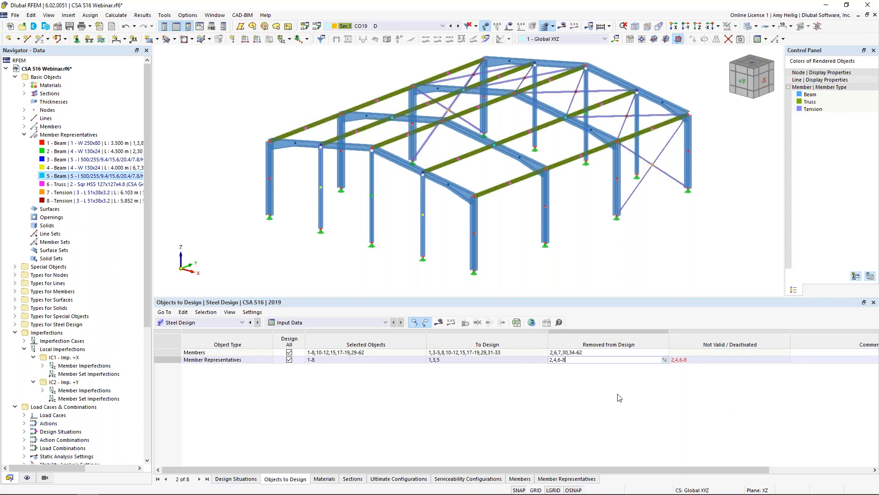
{"action": "type", "text": "2,4,6-8"}
{"action": "key", "text": "Return"}
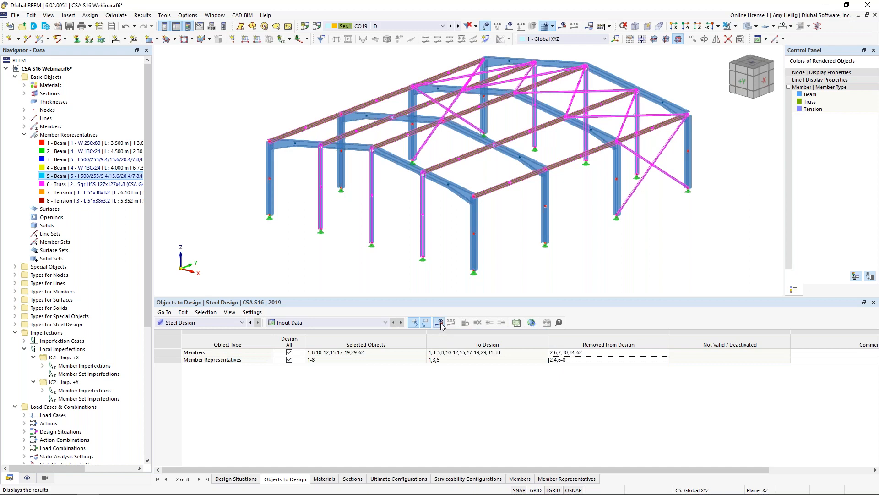
Run the Steel Design calculation and display its results.
{"action": "left_click", "coordinate": [440, 323]}
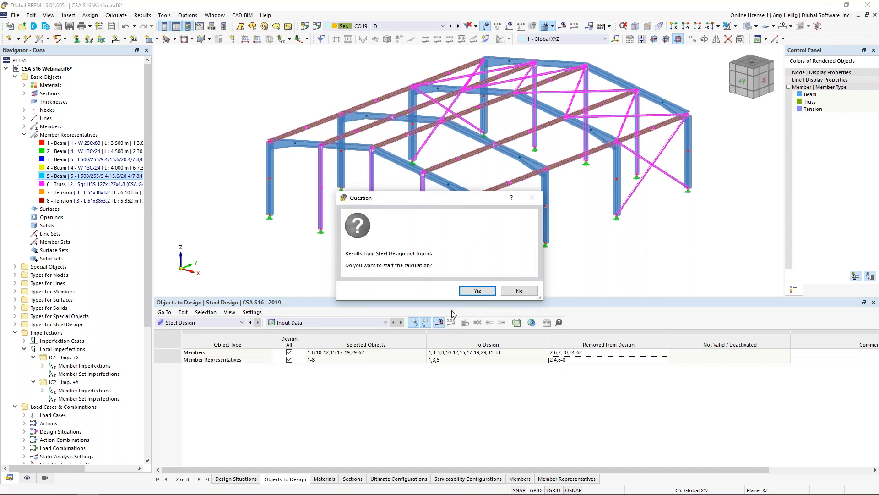
{"action": "left_click", "coordinate": [468, 292]}
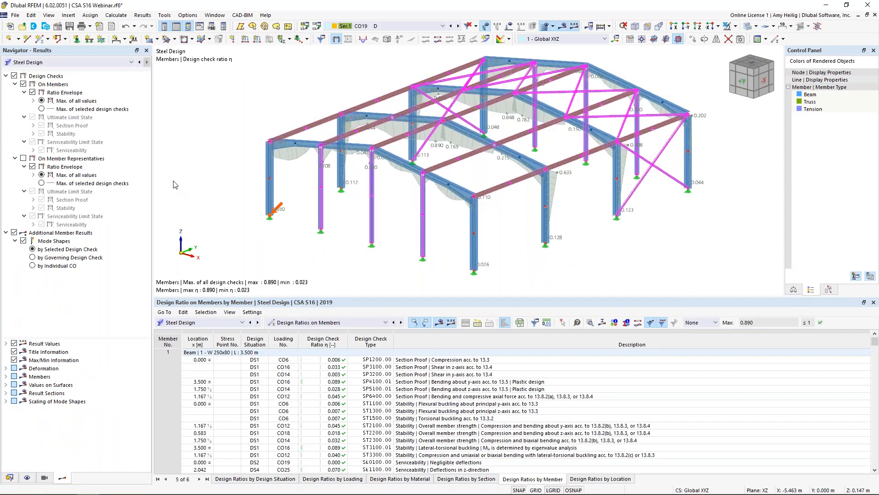
Display the static analysis results for load combination CO8 (1.25D + 1.50S + 0.40W1).
{"action": "left_click", "coordinate": [69, 64]}
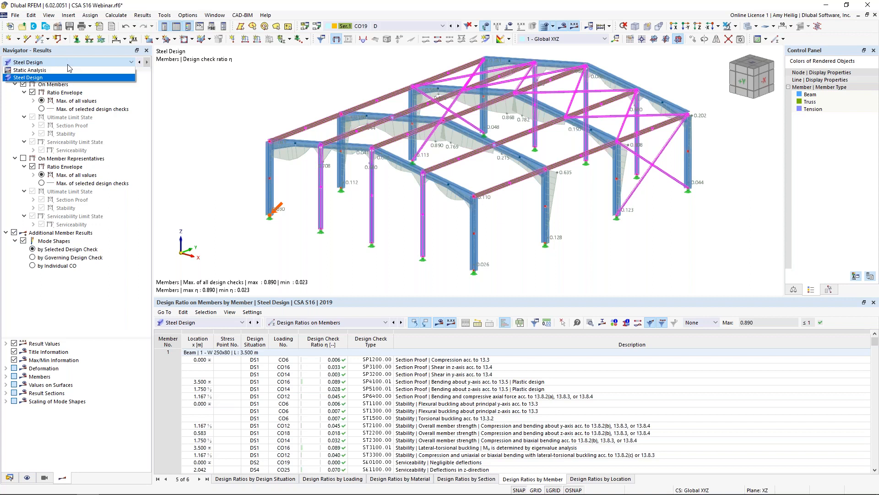
{"action": "left_click", "coordinate": [64, 72]}
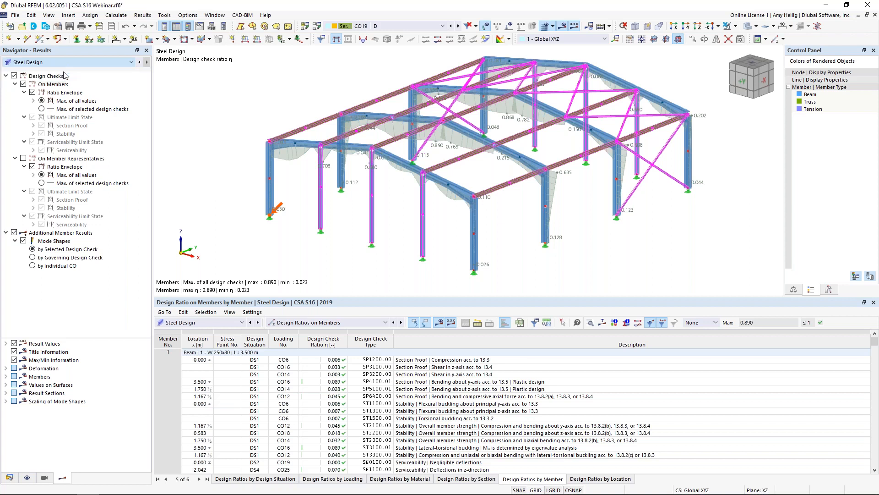
{"action": "left_click", "coordinate": [67, 62]}
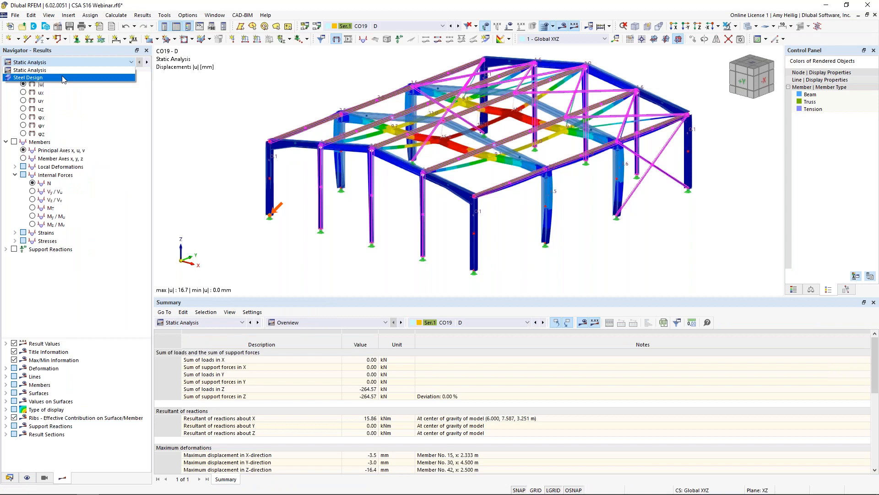
{"action": "left_click", "coordinate": [62, 72]}
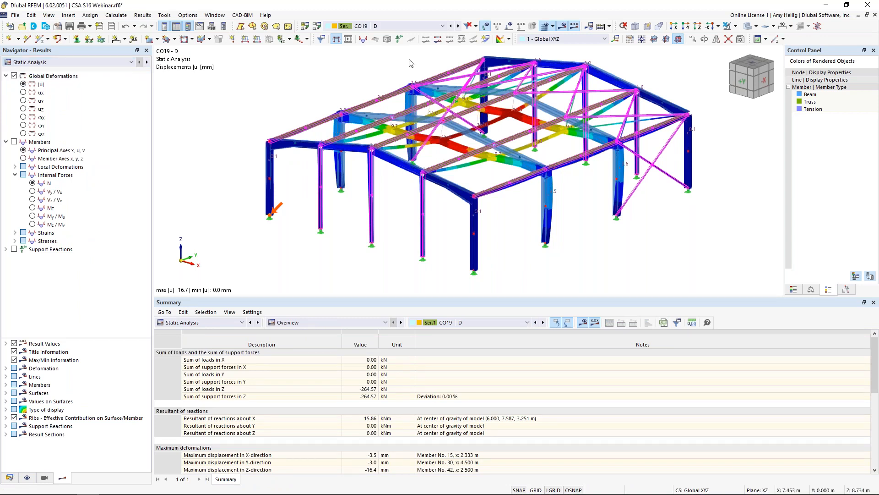
{"action": "left_click", "coordinate": [403, 26]}
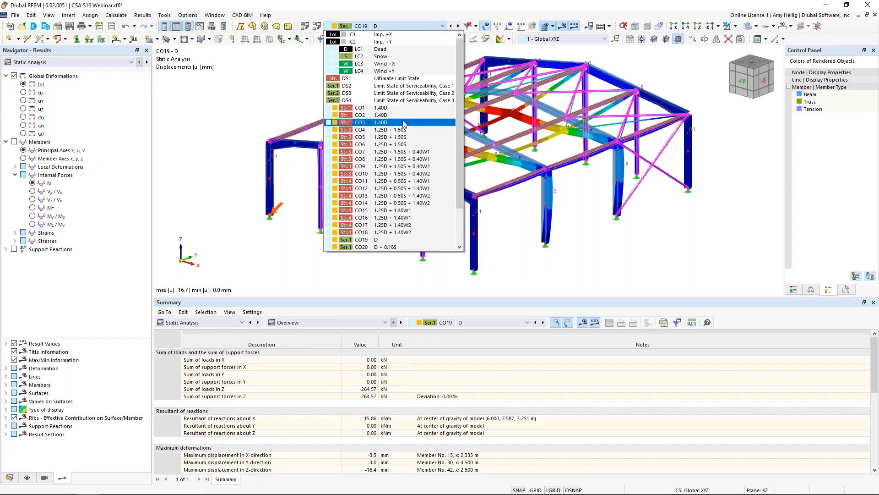
{"action": "left_click", "coordinate": [403, 130]}
{"action": "left_click", "coordinate": [458, 26]}
{"action": "left_click", "coordinate": [458, 26]}
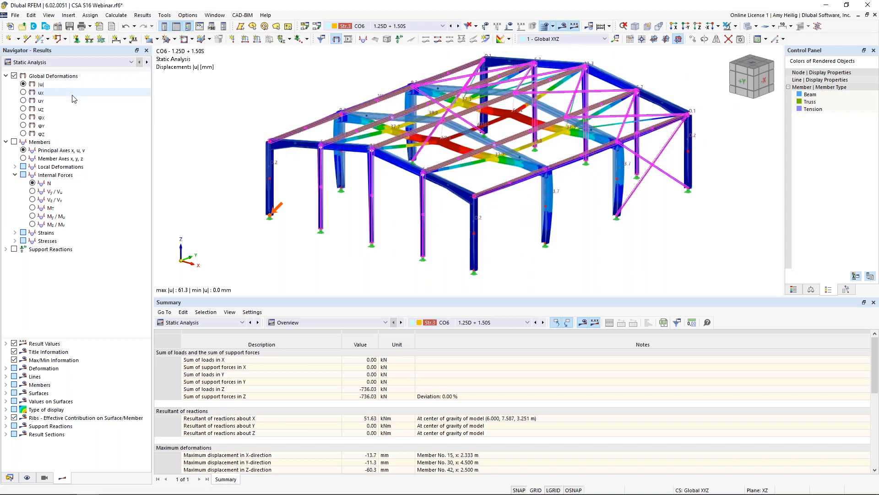
{"action": "left_click", "coordinate": [459, 27]}
Show the member internal forces instead of global deformations, viewing axial force N and moments My/Mu.
{"action": "left_click", "coordinate": [14, 142]}
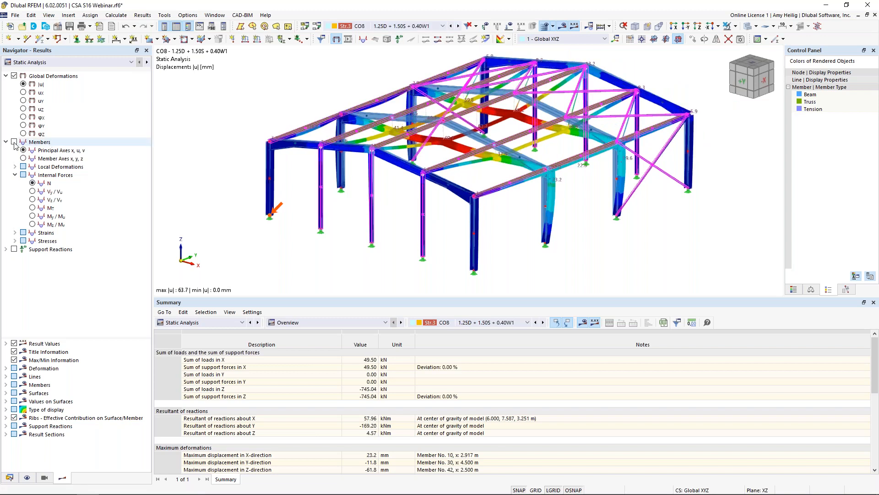
{"action": "middle_click_drag", "start_coordinate": [320, 250], "coordinate": [327, 263]}
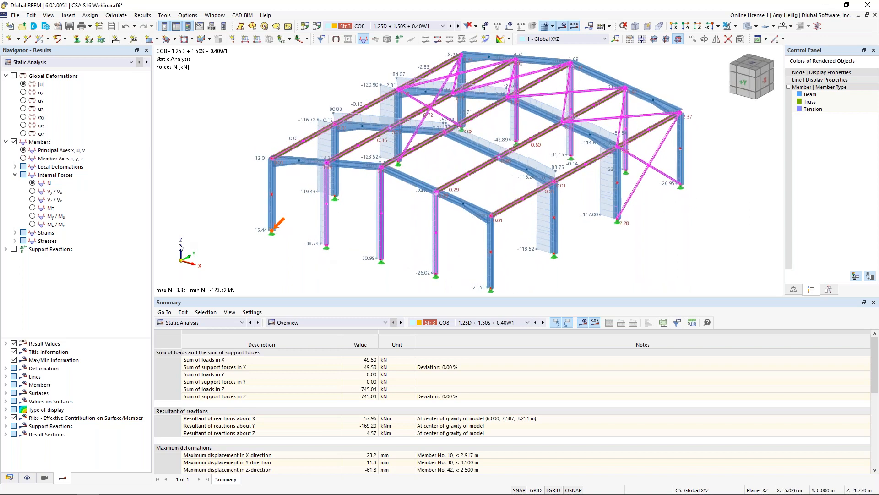
{"action": "left_click", "coordinate": [32, 216]}
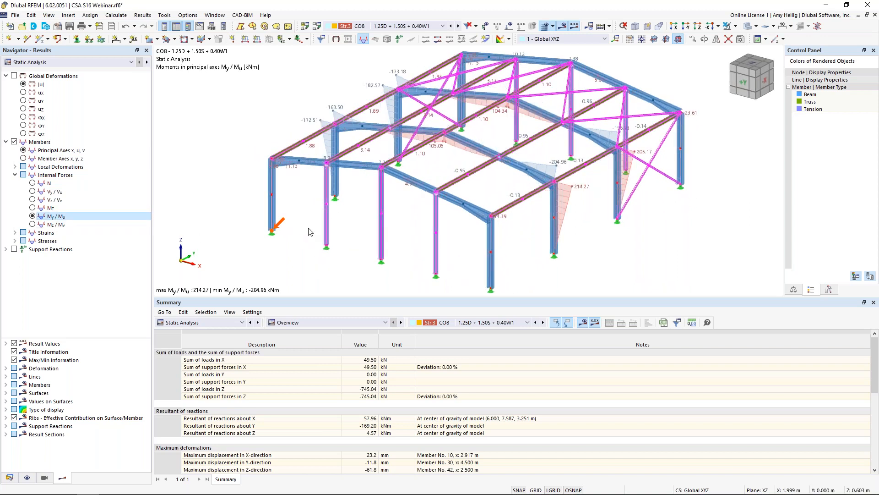
Open the result diagrams of interior roof beam 12, add axial force N and shear Vz, and examine the plots.
{"action": "right_click", "coordinate": [471, 149]}
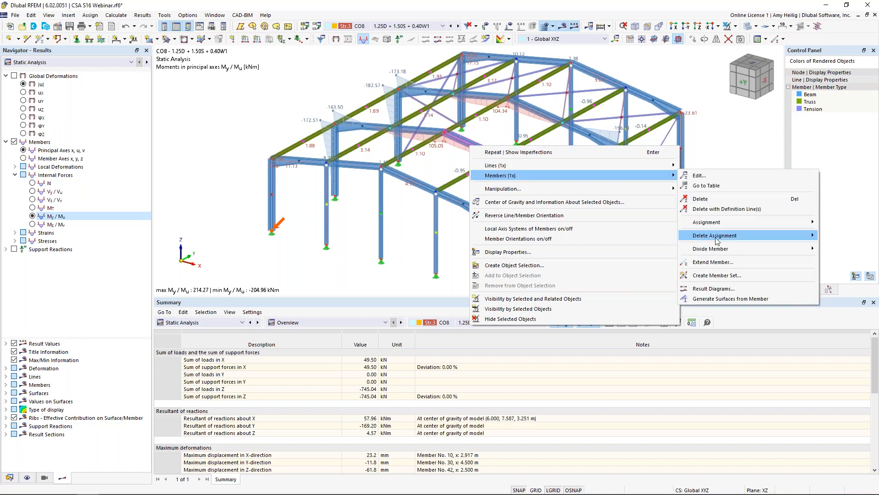
{"action": "left_click", "coordinate": [715, 288]}
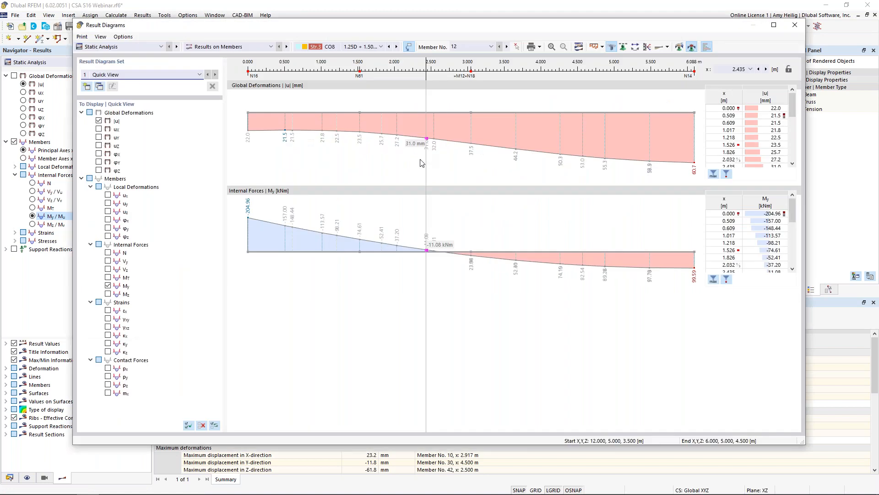
{"action": "left_click", "coordinate": [108, 252]}
{"action": "left_click", "coordinate": [108, 269]}
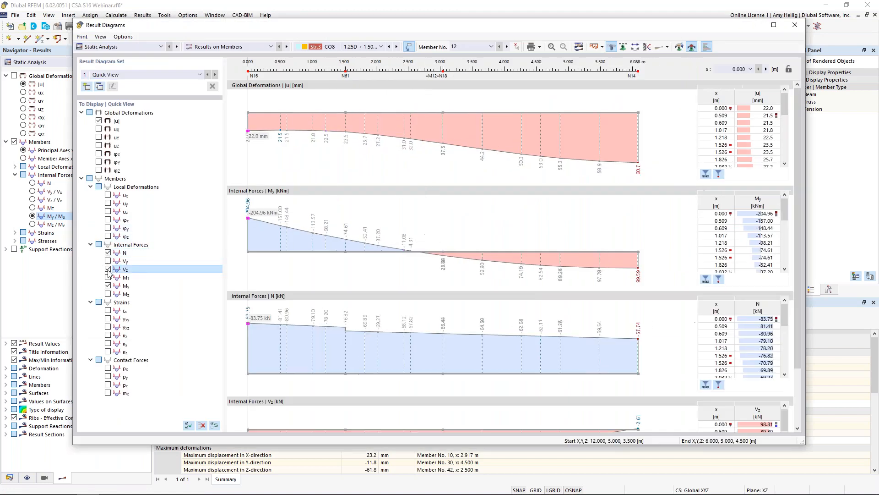
{"action": "scroll", "coordinate": [329, 293], "scroll_direction": "down", "scroll_amount": 2}
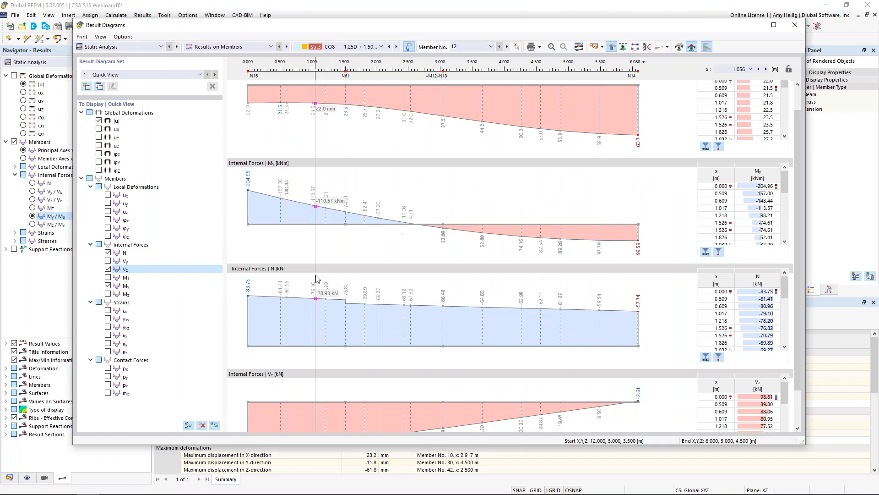
{"action": "scroll", "coordinate": [317, 278], "scroll_direction": "up", "scroll_amount": 2}
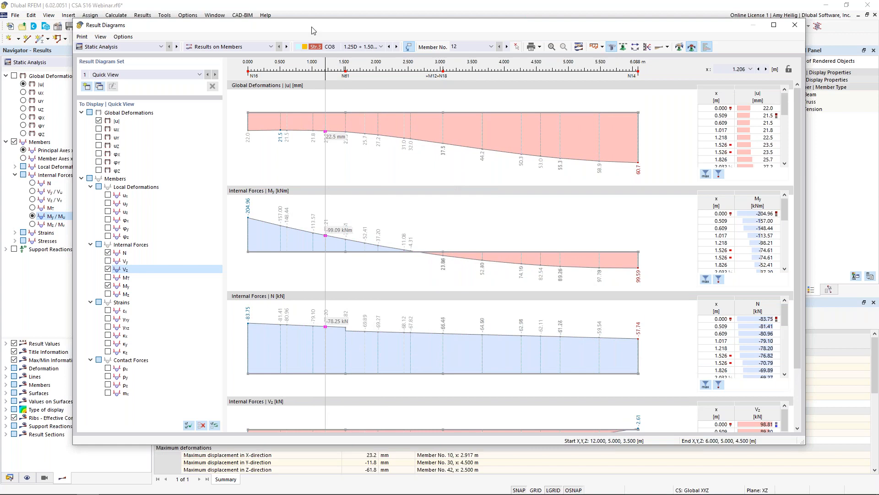
Move the Result Diagrams window aside and examine the interior roof beam's moment diagram in the model.
{"action": "left_click_drag", "start_coordinate": [300, 25], "coordinate": [862, 40]}
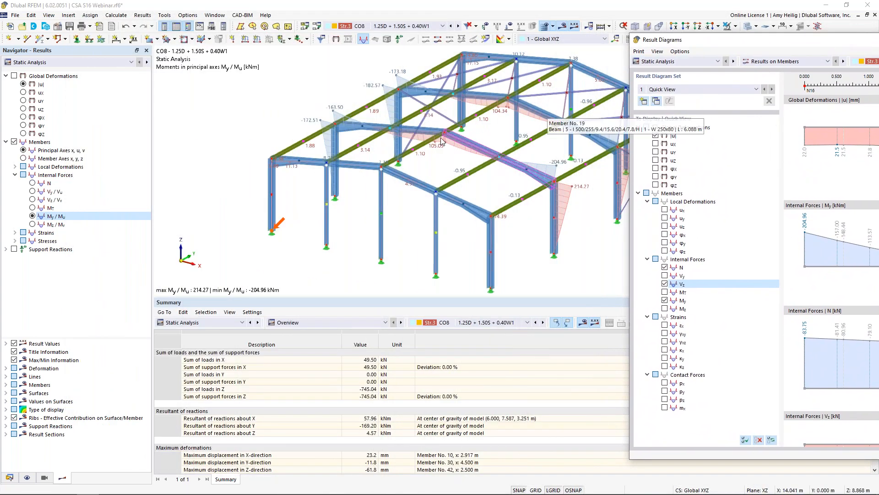
{"action": "scroll", "coordinate": [405, 156], "scroll_direction": "down", "scroll_amount": 2}
{"action": "scroll", "coordinate": [352, 146], "scroll_direction": "up", "scroll_amount": 3}
{"action": "scroll", "coordinate": [352, 147], "scroll_direction": "down", "scroll_amount": 2}
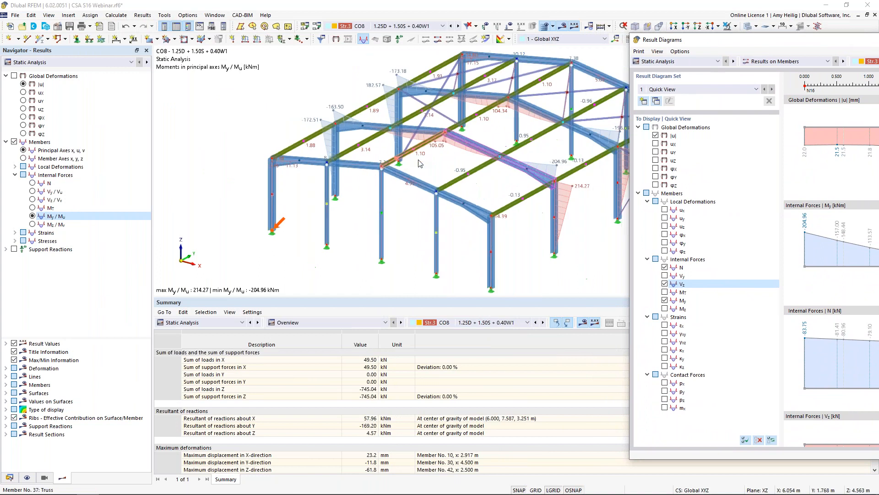
Finish reviewing the roof beam's moment diagram in the model and close the Result Diagrams window.
{"action": "middle_click_drag", "start_coordinate": [467, 165], "coordinate": [413, 160]}
{"action": "scroll", "coordinate": [413, 160], "scroll_direction": "up", "scroll_amount": 1}
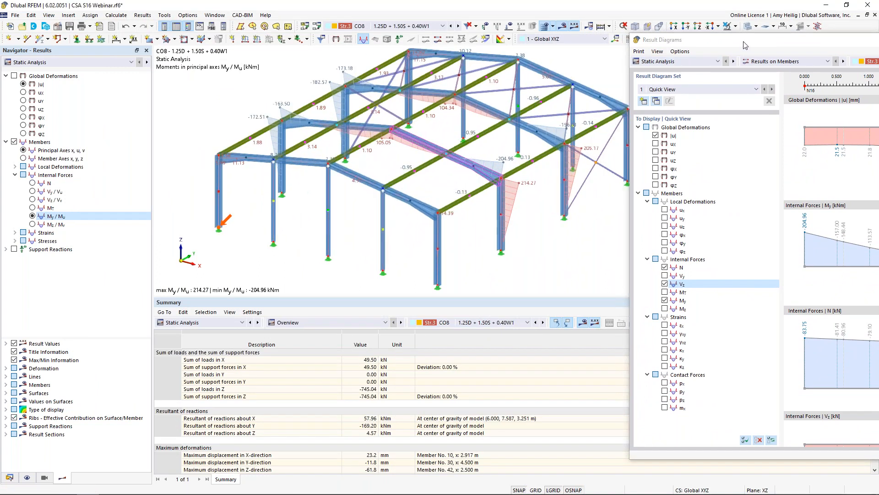
{"action": "left_click_drag", "start_coordinate": [755, 45], "coordinate": [166, 32]}
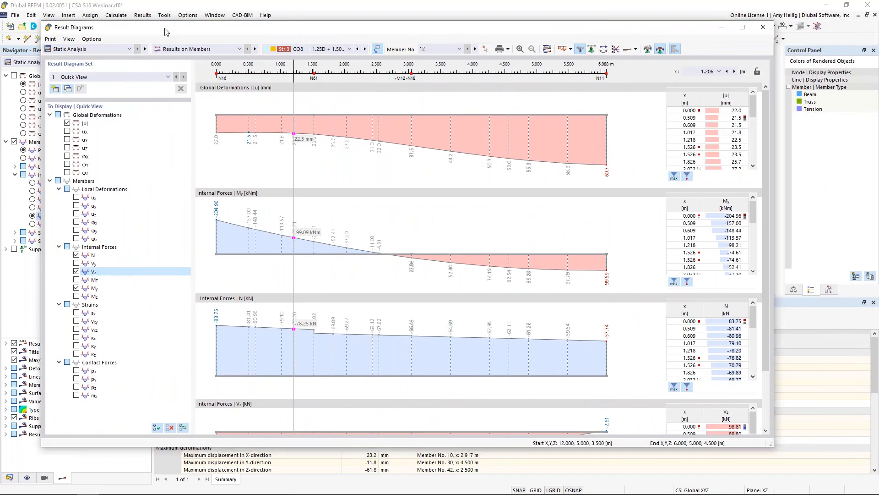
{"action": "left_click", "coordinate": [763, 27]}
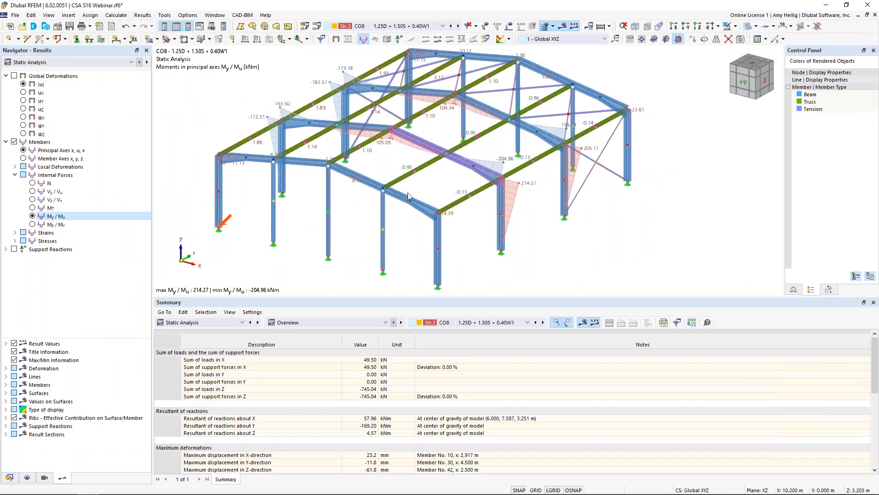
Switch the static analysis results table from the overview to Results by Member.
{"action": "left_click", "coordinate": [289, 323]}
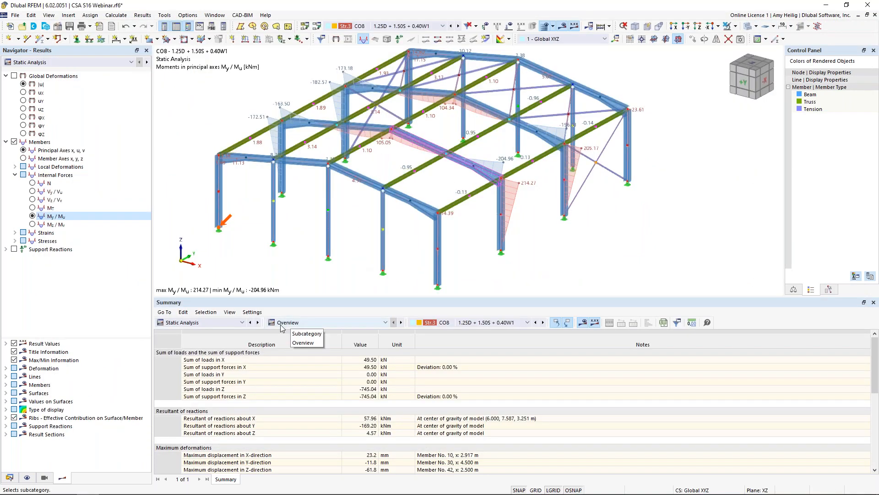
{"action": "left_click", "coordinate": [197, 322]}
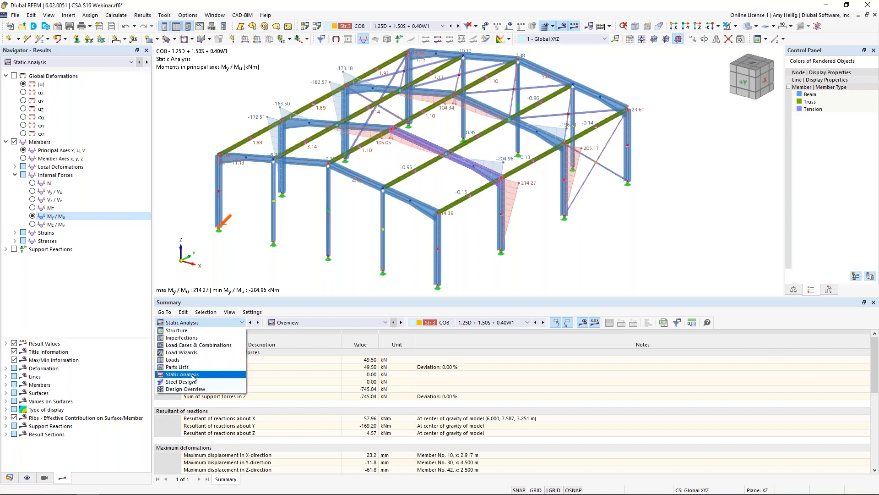
{"action": "left_click", "coordinate": [315, 323]}
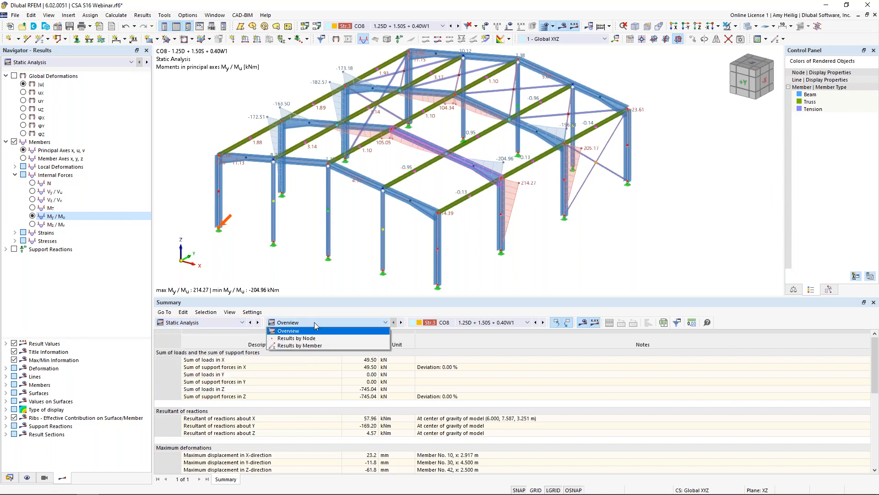
{"action": "left_click", "coordinate": [318, 345]}
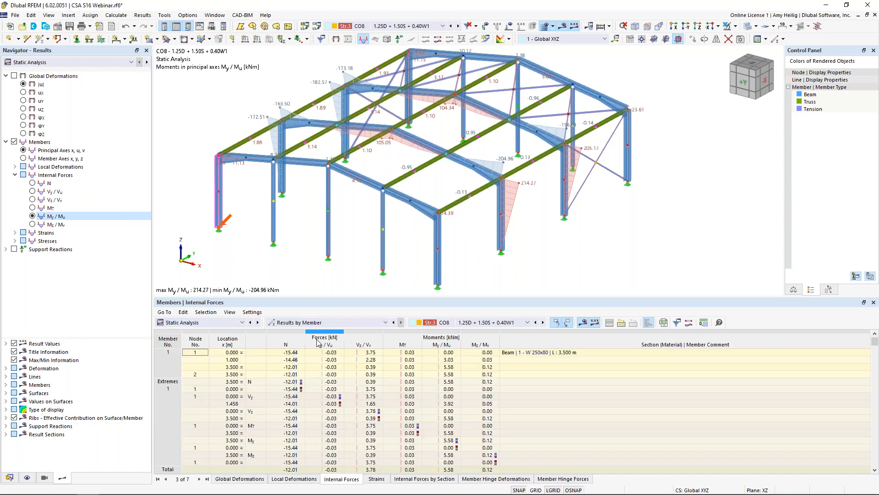
Enlarge the internal forces table, examine the entries for members 2 and 3 with their locations in the model, and shrink the table again.
{"action": "left_click_drag", "start_coordinate": [332, 296], "coordinate": [332, 254]}
{"action": "left_click", "coordinate": [371, 369]}
{"action": "scroll", "coordinate": [371, 370], "scroll_direction": "down", "scroll_amount": 4}
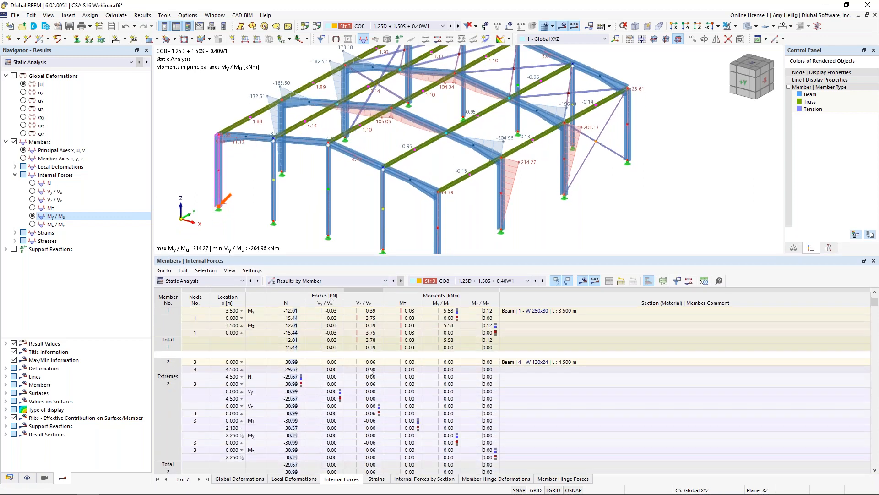
{"action": "left_click", "coordinate": [366, 434]}
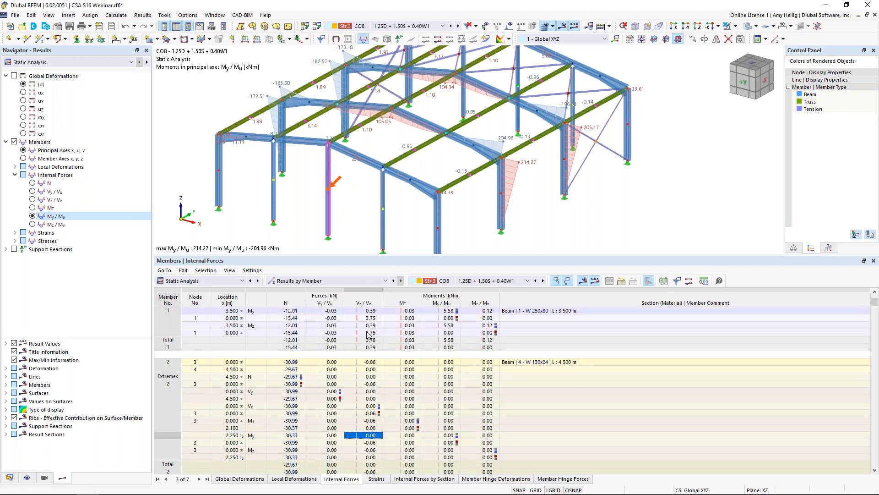
{"action": "scroll", "coordinate": [381, 423], "scroll_direction": "down", "scroll_amount": 4}
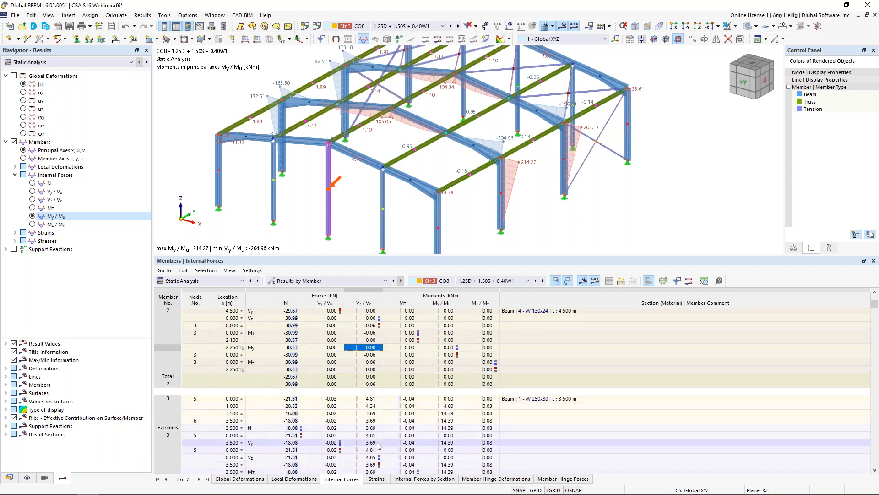
{"action": "left_click", "coordinate": [379, 443]}
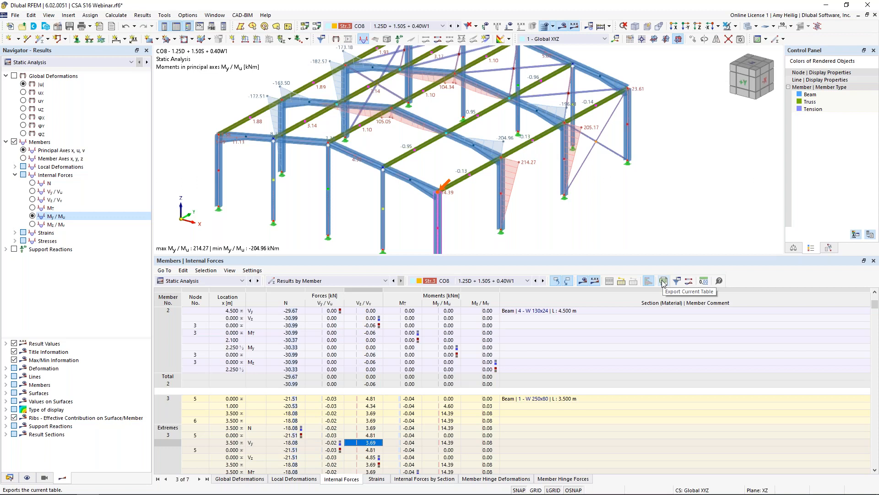
{"action": "left_click_drag", "start_coordinate": [575, 253], "coordinate": [575, 325]}
{"action": "middle_click_drag", "start_coordinate": [491, 281], "coordinate": [501, 274]}
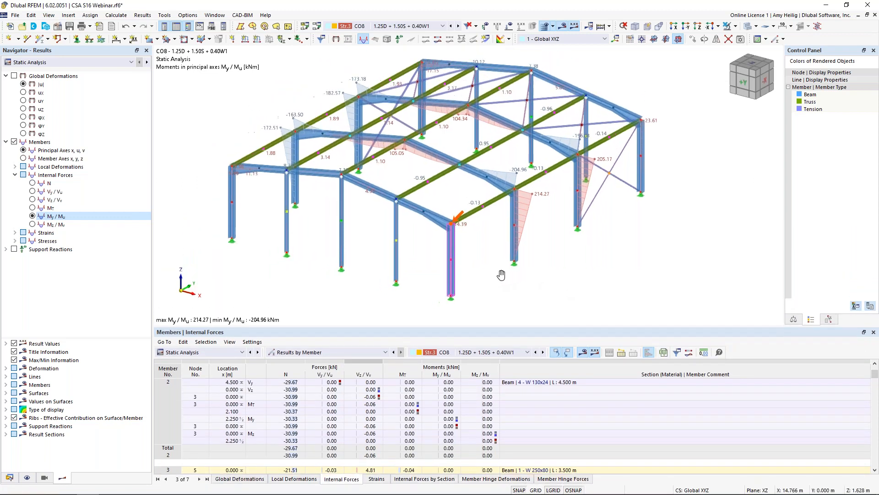
Switch the displayed results from Static Analysis to Steel Design and list the design ratios on members.
{"action": "left_click", "coordinate": [40, 62]}
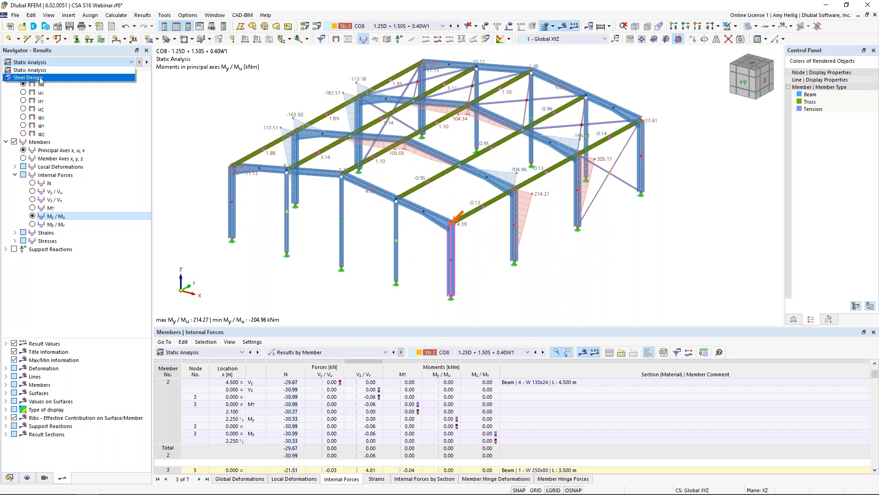
{"action": "left_click", "coordinate": [40, 79]}
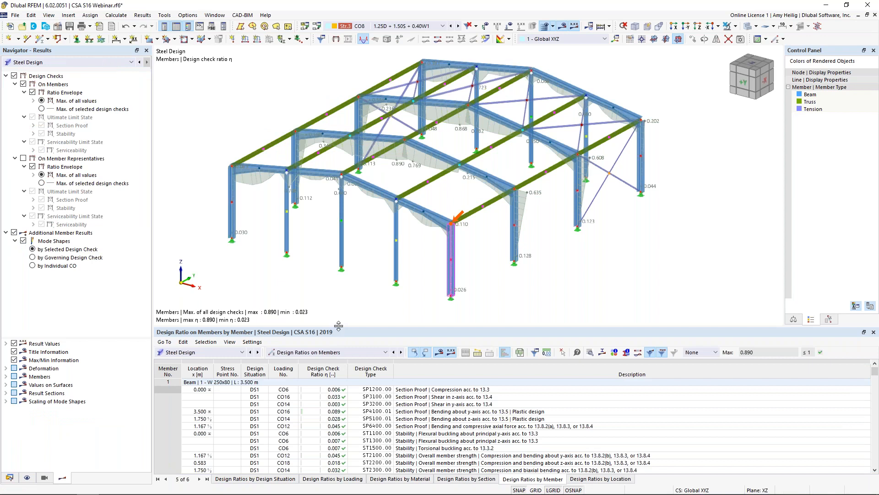
{"action": "left_click_drag", "start_coordinate": [339, 326], "coordinate": [343, 291]}
{"action": "middle_click_drag", "start_coordinate": [369, 262], "coordinate": [392, 235]}
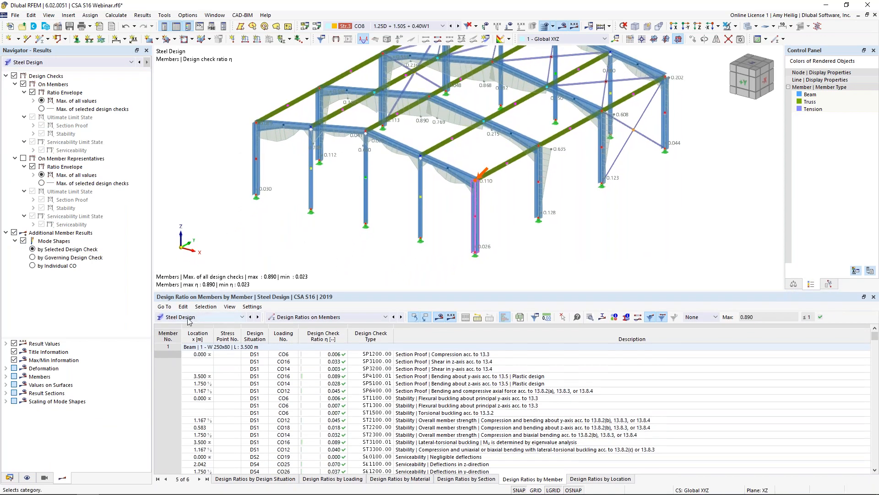
{"action": "left_click", "coordinate": [282, 318]}
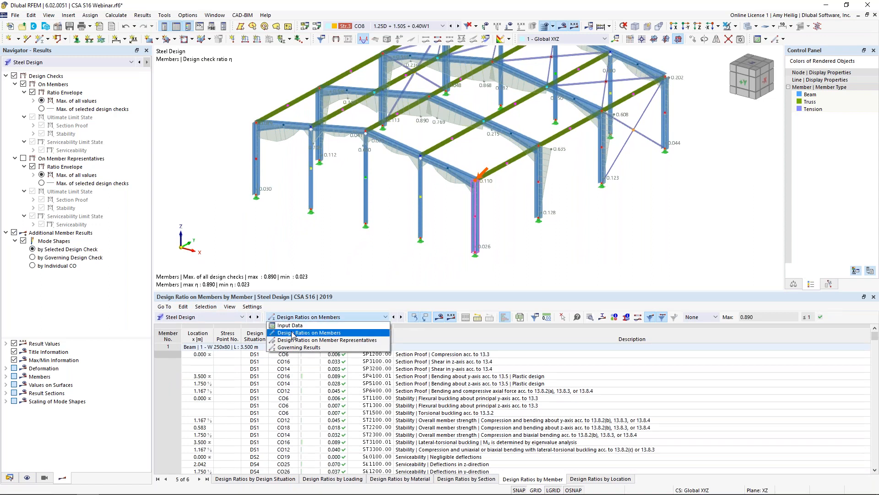
{"action": "left_click", "coordinate": [294, 334]}
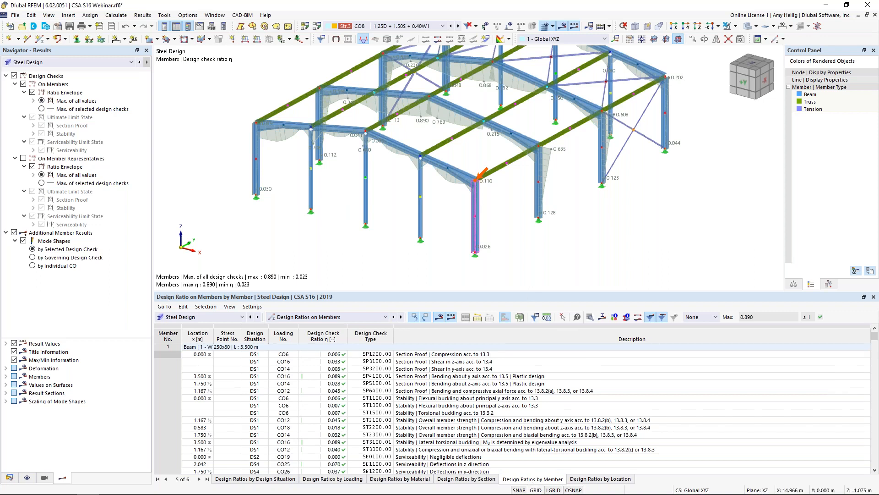
Examine member 3's section and stability checks and member 4's lateral-torsional buckling check ST3100.01, viewing the mode shapes in the model.
{"action": "left_click_drag", "start_coordinate": [529, 291], "coordinate": [529, 246]}
{"action": "scroll", "coordinate": [510, 335], "scroll_direction": "down", "scroll_amount": 1}
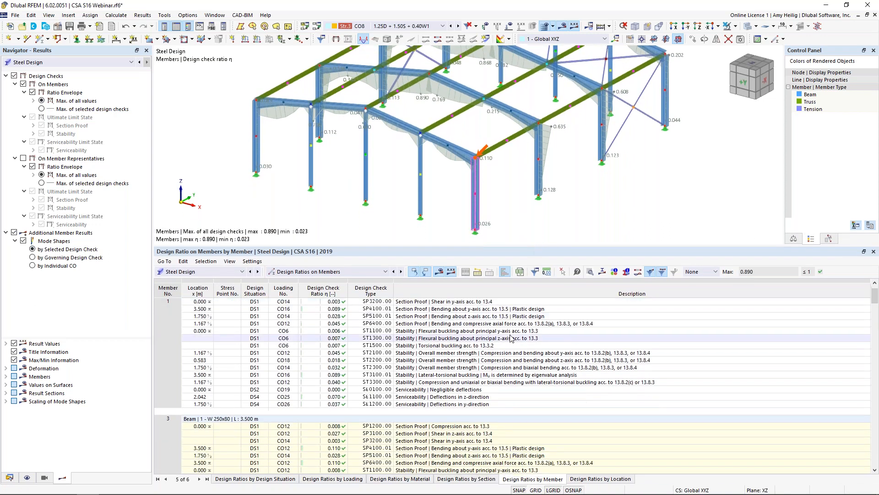
{"action": "scroll", "coordinate": [512, 338], "scroll_direction": "down", "scroll_amount": 4}
{"action": "left_click", "coordinate": [489, 354]}
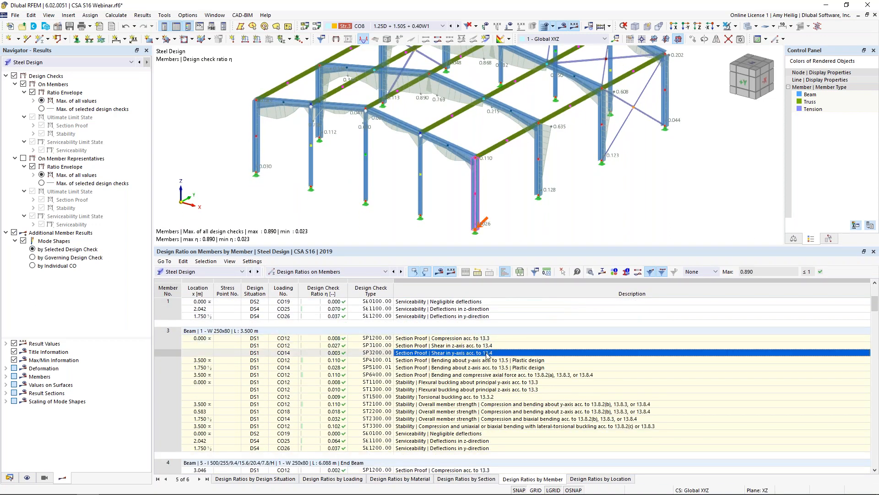
{"action": "left_click", "coordinate": [490, 390]}
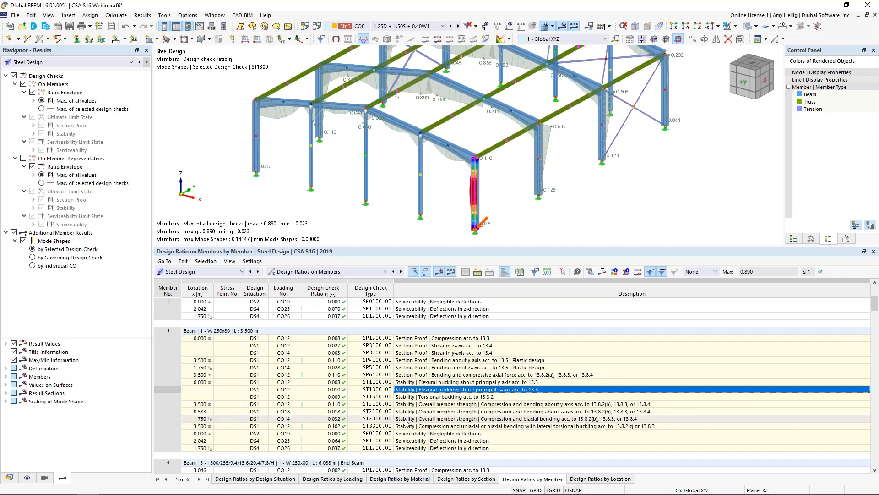
{"action": "left_click", "coordinate": [420, 339]}
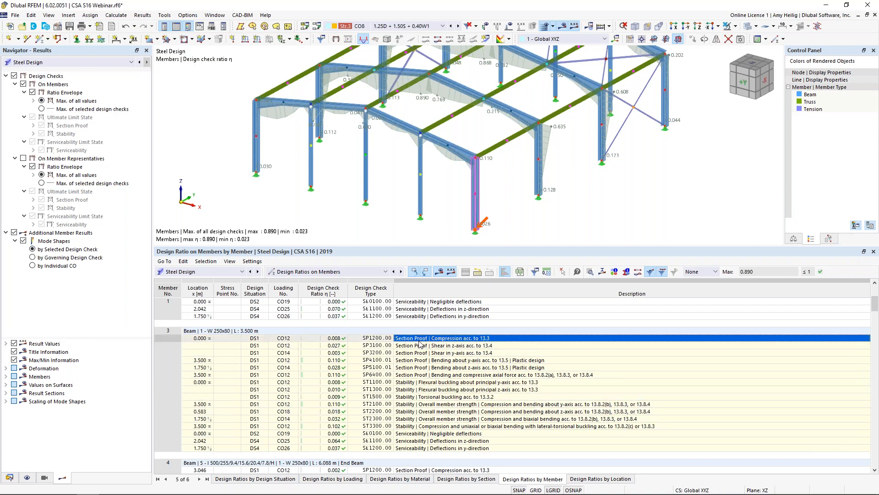
{"action": "left_click", "coordinate": [421, 352]}
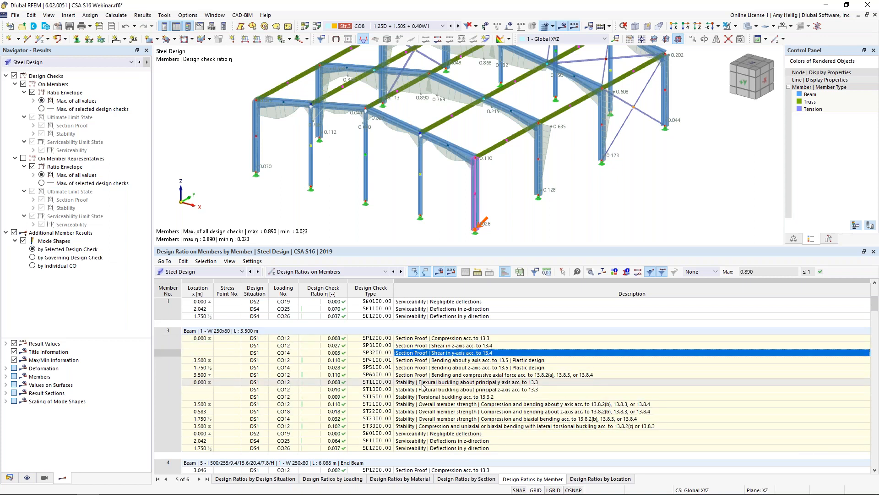
{"action": "scroll", "coordinate": [422, 387], "scroll_direction": "down", "scroll_amount": 8}
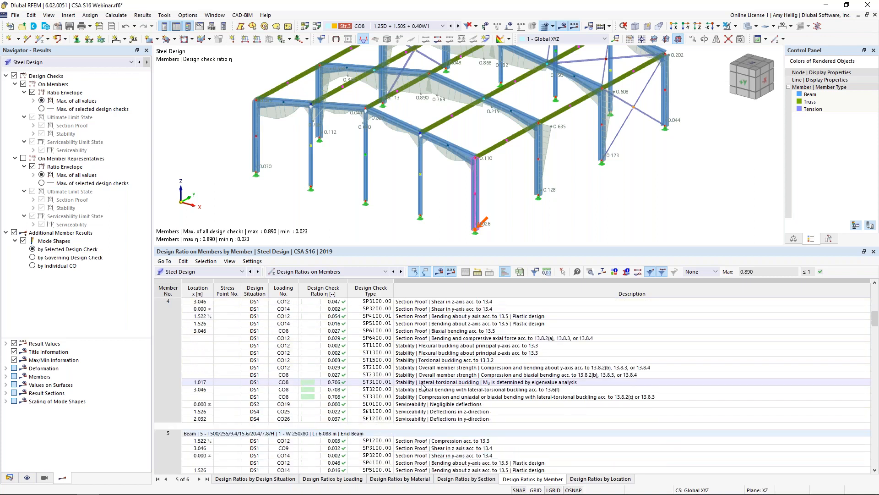
{"action": "left_click", "coordinate": [424, 384]}
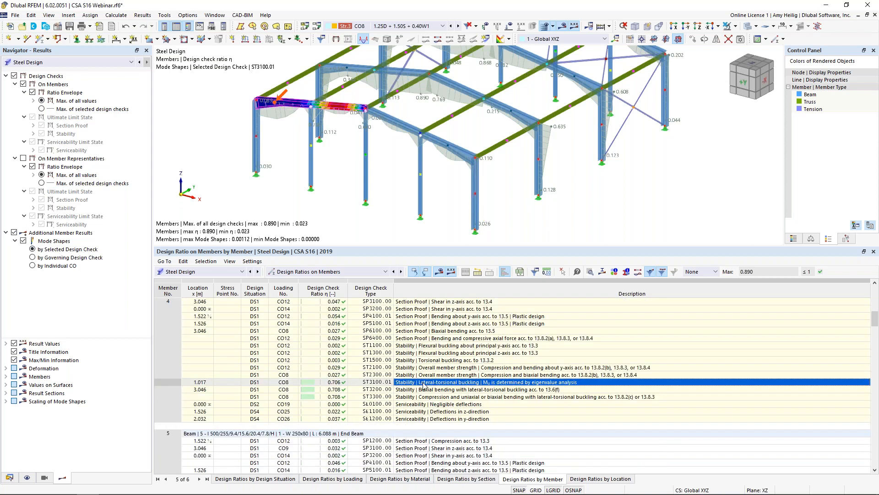
Filter the design ratio table to Max and view member 17's mode shape for stability check ST2300 up close.
{"action": "left_click", "coordinate": [716, 273]}
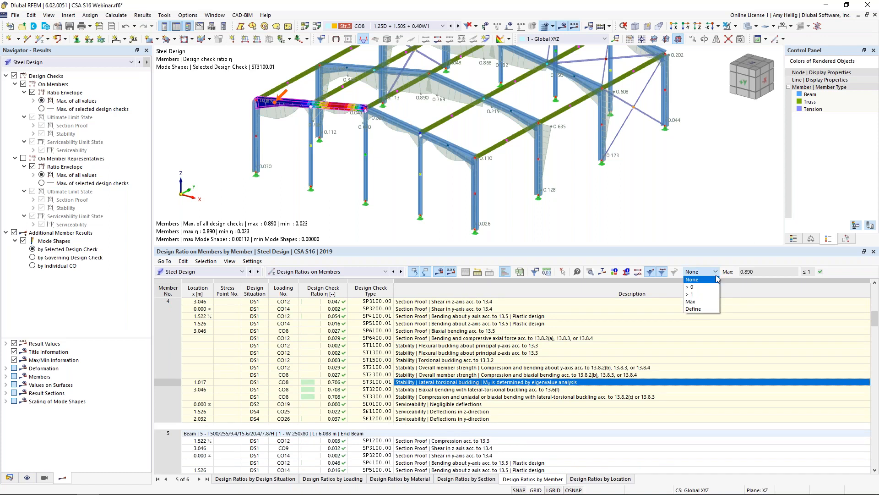
{"action": "left_click", "coordinate": [692, 301]}
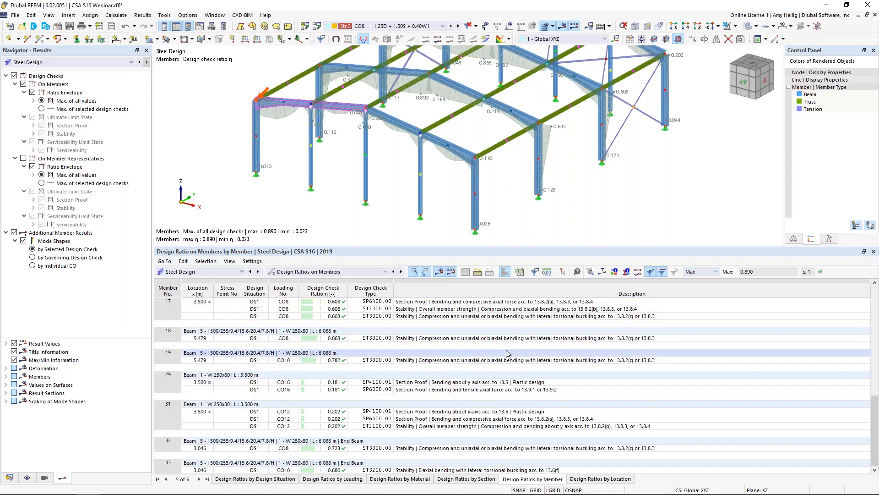
{"action": "left_click", "coordinate": [422, 302]}
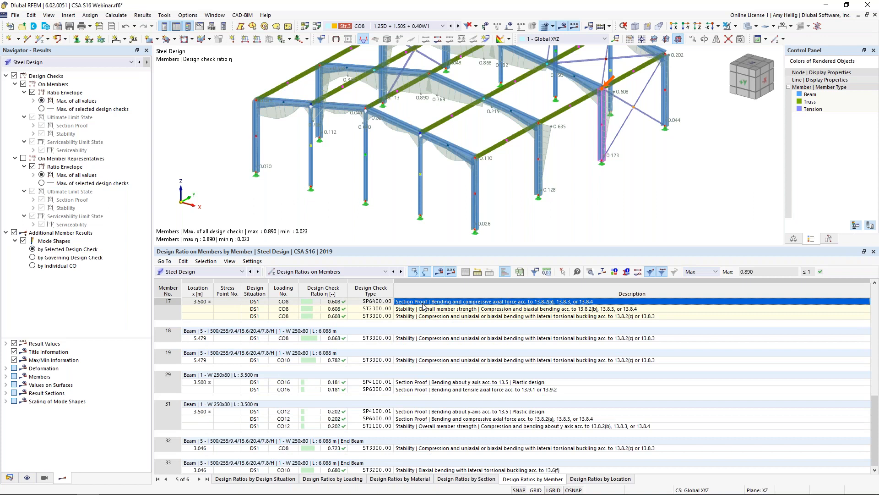
{"action": "left_click", "coordinate": [423, 309]}
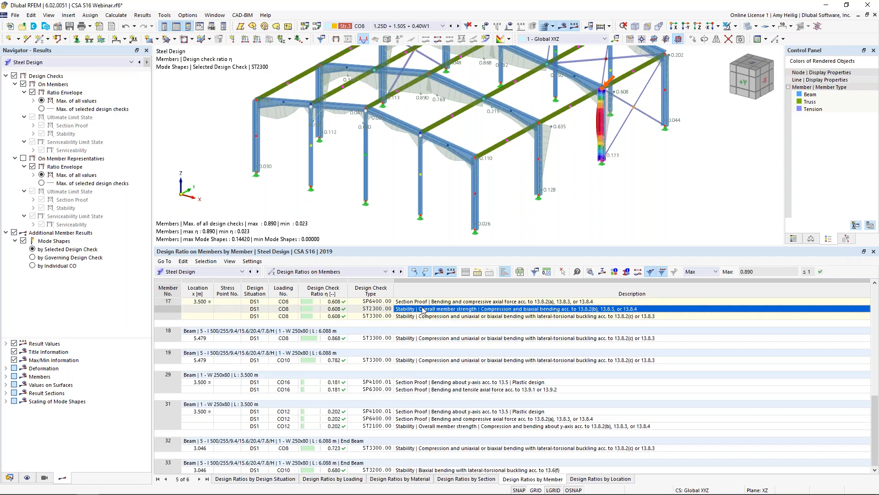
{"action": "middle_click_drag", "start_coordinate": [598, 181], "coordinate": [533, 201]}
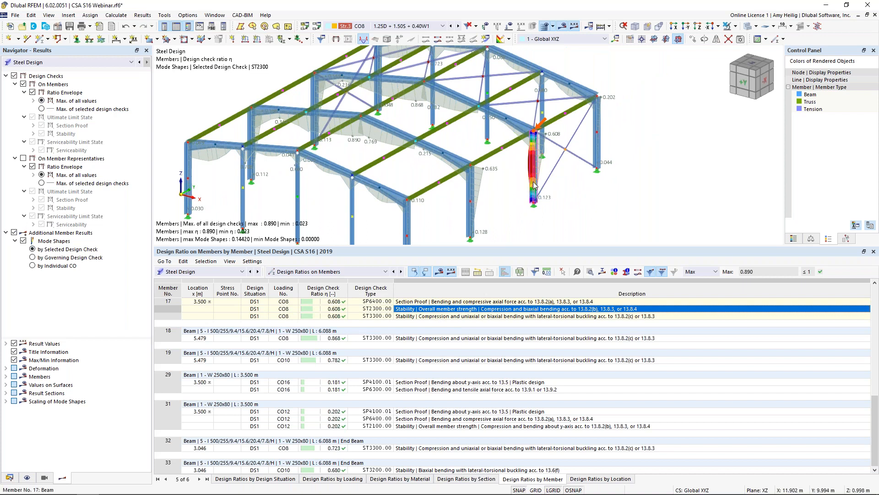
{"action": "scroll", "coordinate": [533, 186], "scroll_direction": "up", "scroll_amount": 2}
{"action": "scroll", "coordinate": [534, 186], "scroll_direction": "up", "scroll_amount": 3}
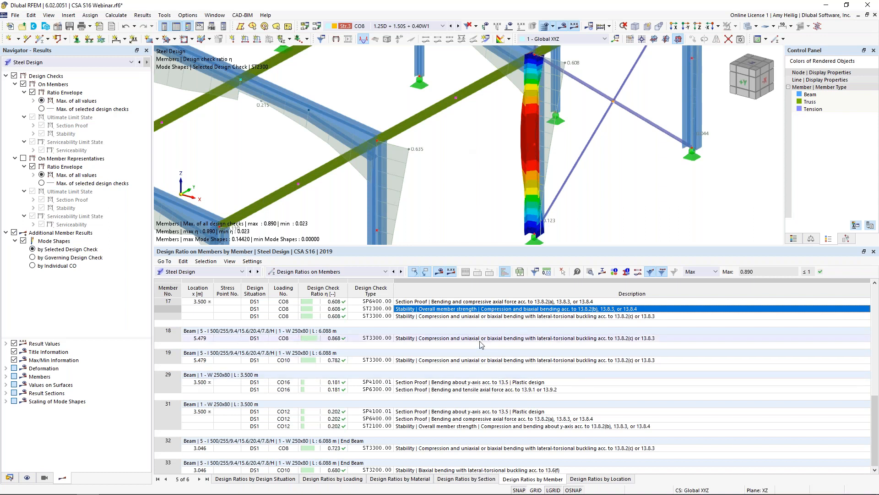
Open the design check details for ST2300 on member 17, review the formulas, and expand the section classification of Element No. 1.
{"action": "left_click", "coordinate": [590, 272]}
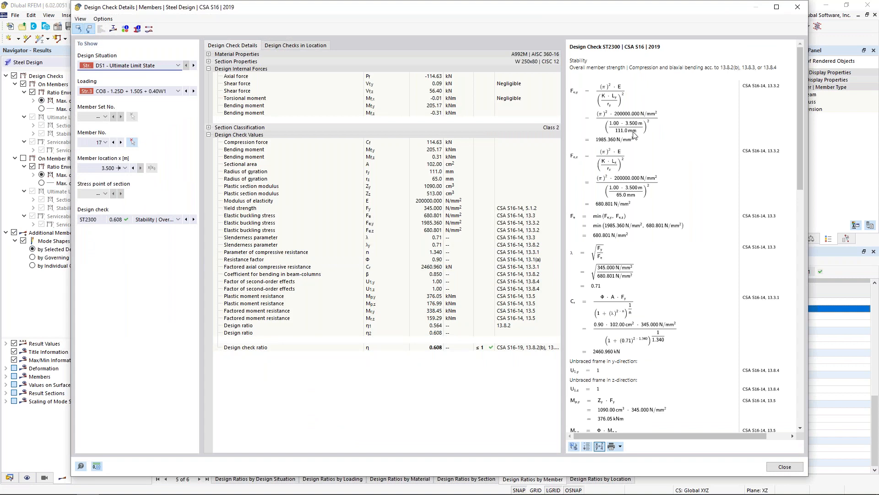
{"action": "scroll", "coordinate": [634, 134], "scroll_direction": "down", "scroll_amount": 11}
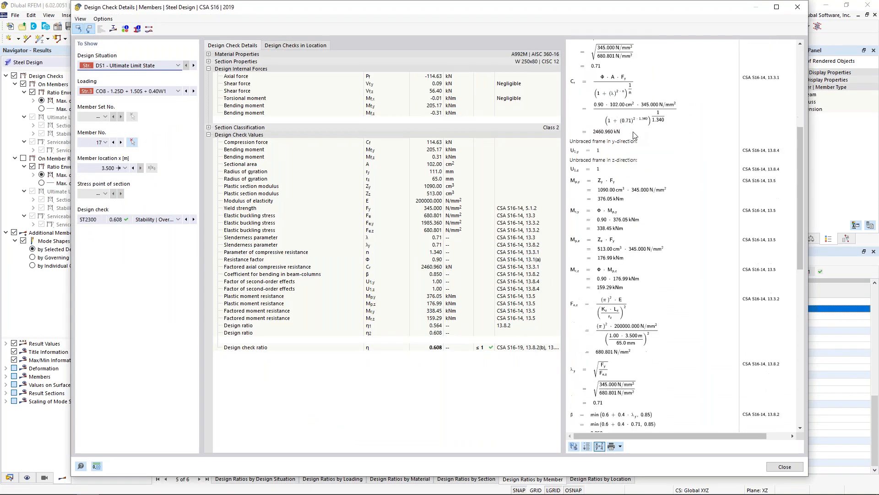
{"action": "scroll", "coordinate": [634, 134], "scroll_direction": "down", "scroll_amount": 6}
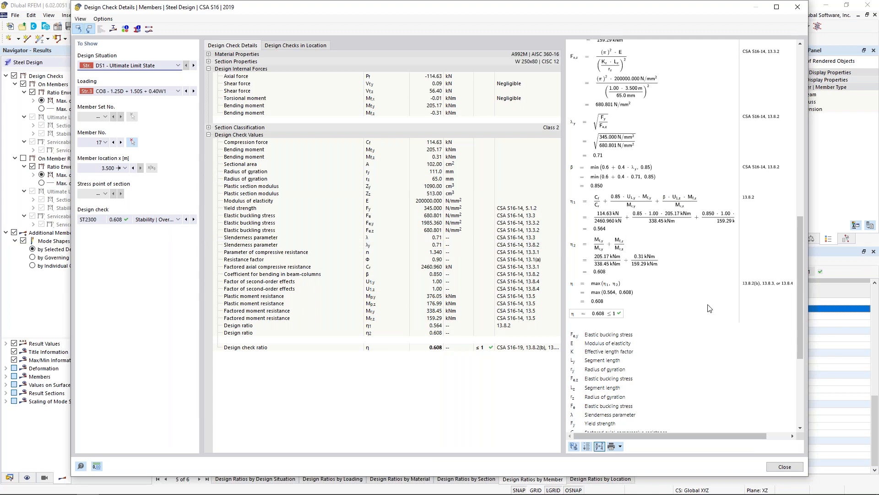
{"action": "left_click", "coordinate": [209, 128]}
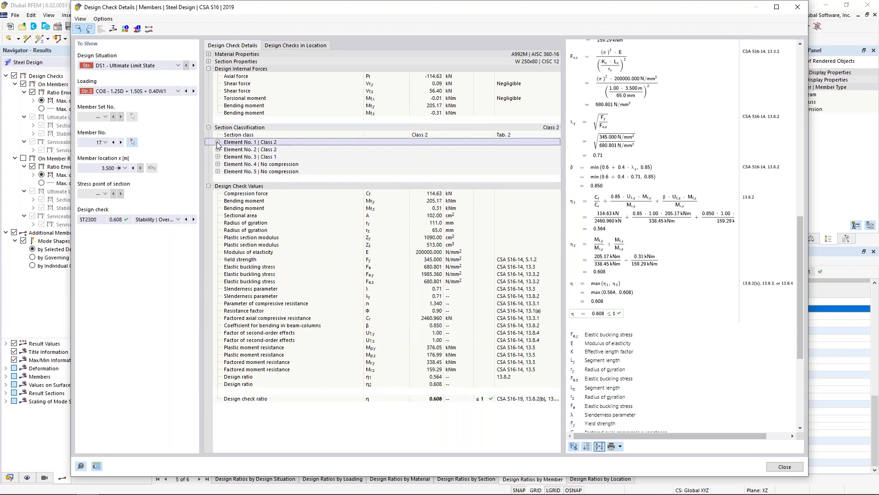
{"action": "left_click", "coordinate": [218, 142]}
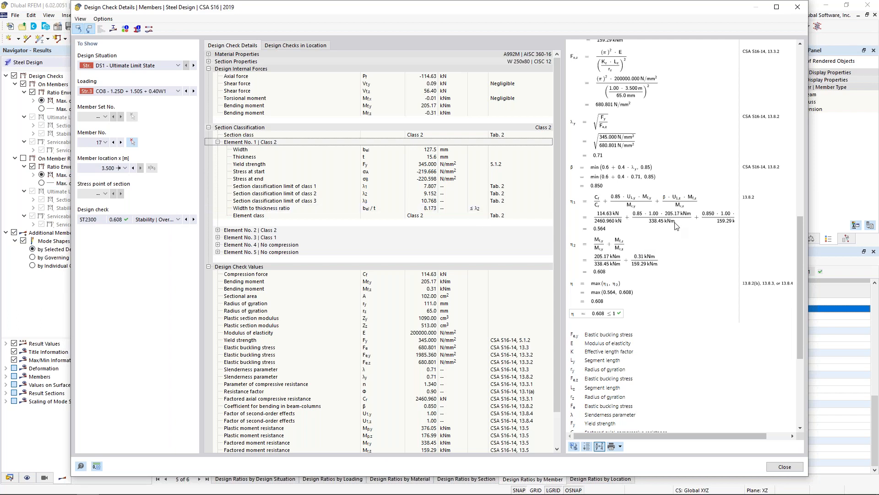
View member 17's stress diagrams in the section for bending moment My, shear force Vy and von Mises equivalent stress, then close the diagrams.
{"action": "scroll", "coordinate": [674, 239], "scroll_direction": "up", "scroll_amount": 3}
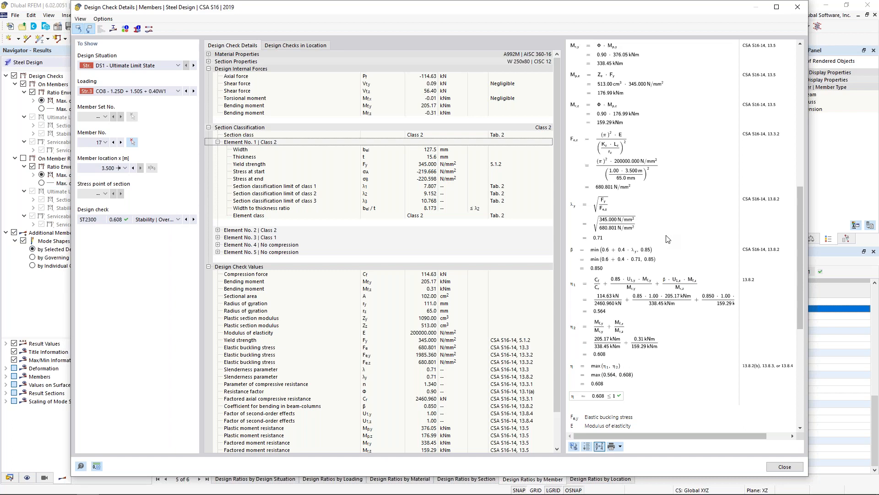
{"action": "left_click", "coordinate": [114, 32]}
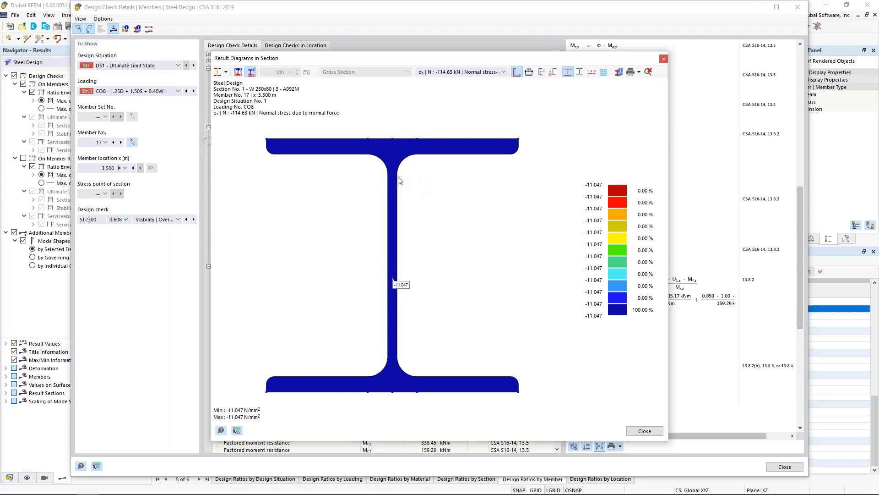
{"action": "left_click", "coordinate": [473, 76]}
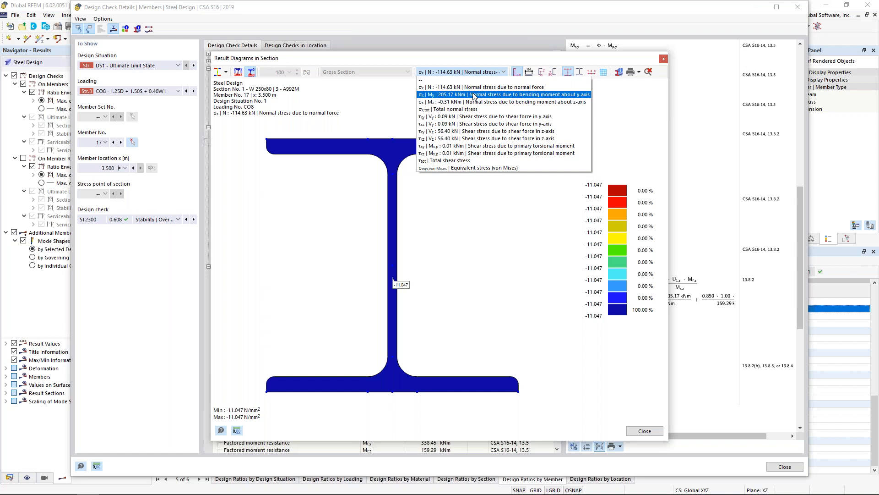
{"action": "left_click", "coordinate": [473, 95]}
{"action": "left_click", "coordinate": [475, 73]}
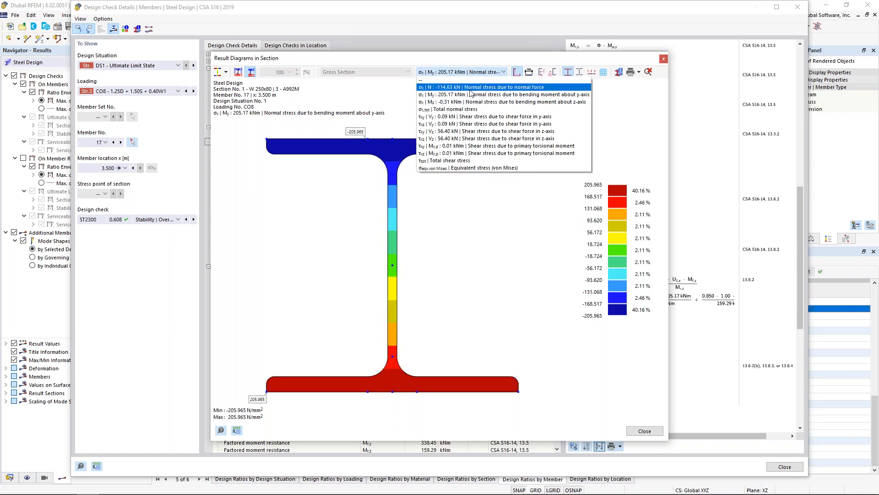
{"action": "left_click", "coordinate": [464, 124]}
{"action": "left_click", "coordinate": [471, 73]}
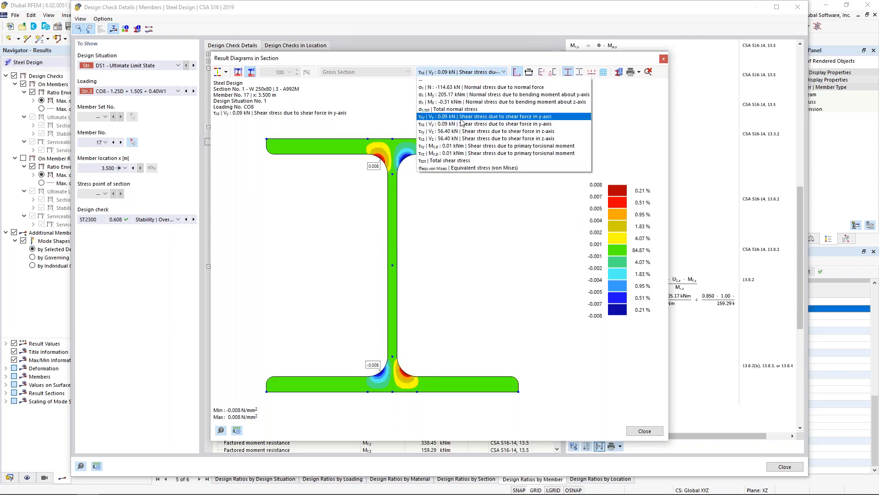
{"action": "left_click", "coordinate": [449, 168]}
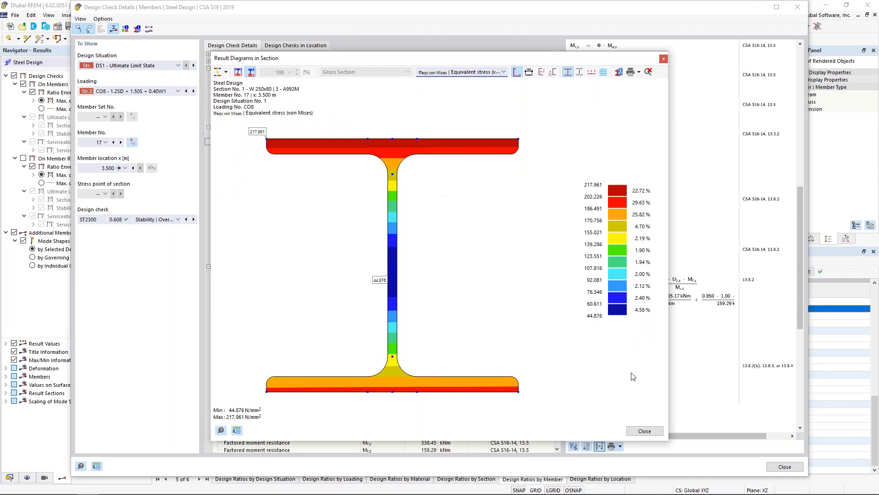
{"action": "left_click", "coordinate": [643, 430]}
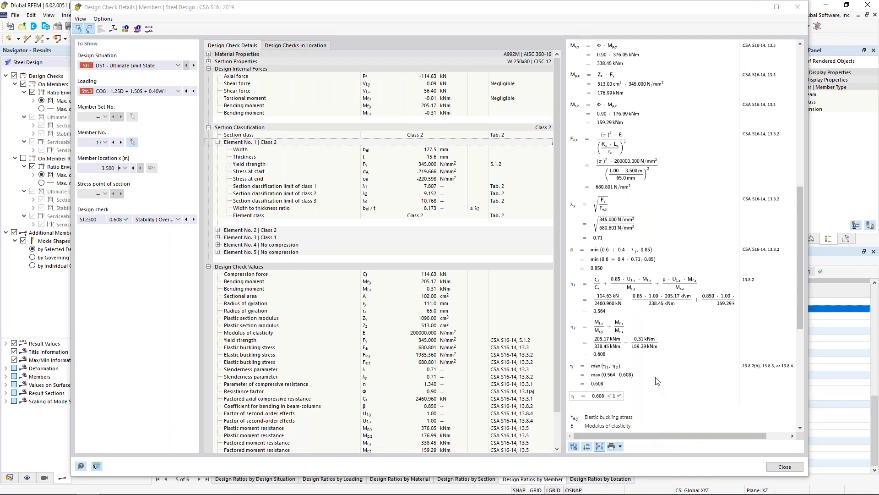
Switch to the presentation window showing the O.2 Reduced Stiffness Requirements slide.
{"action": "key", "text": "super+Tab"}
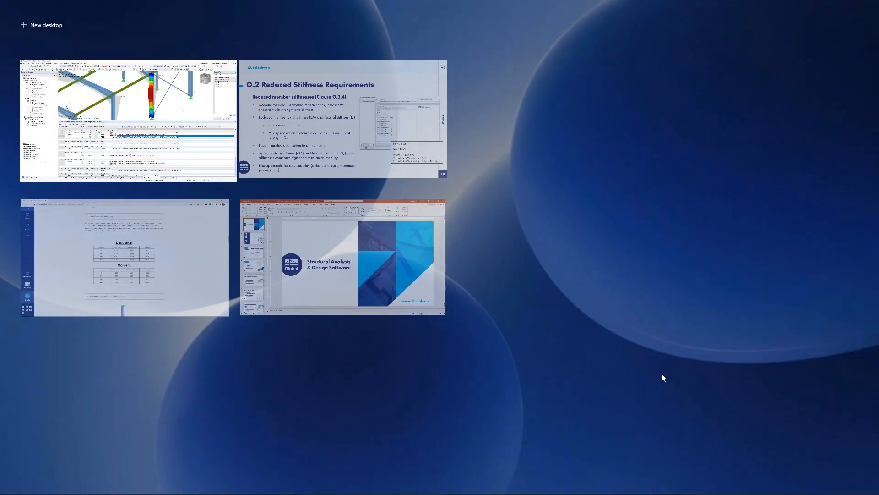
{"action": "left_click", "coordinate": [369, 138]}
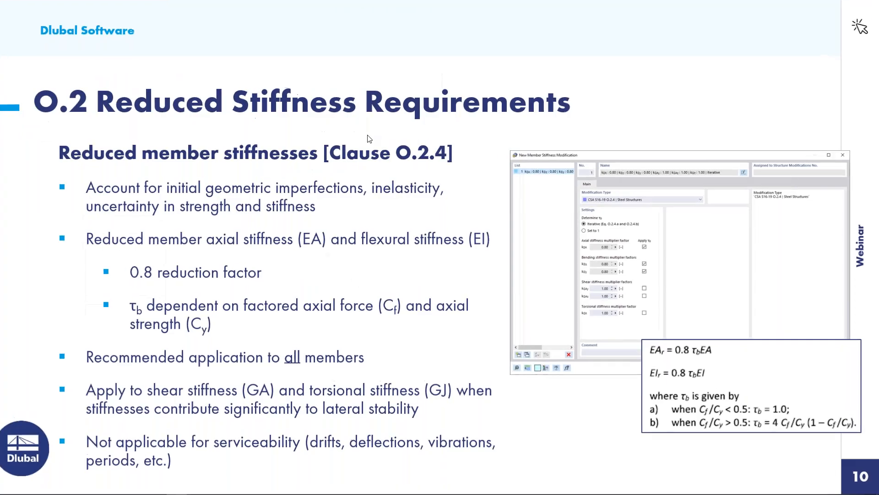